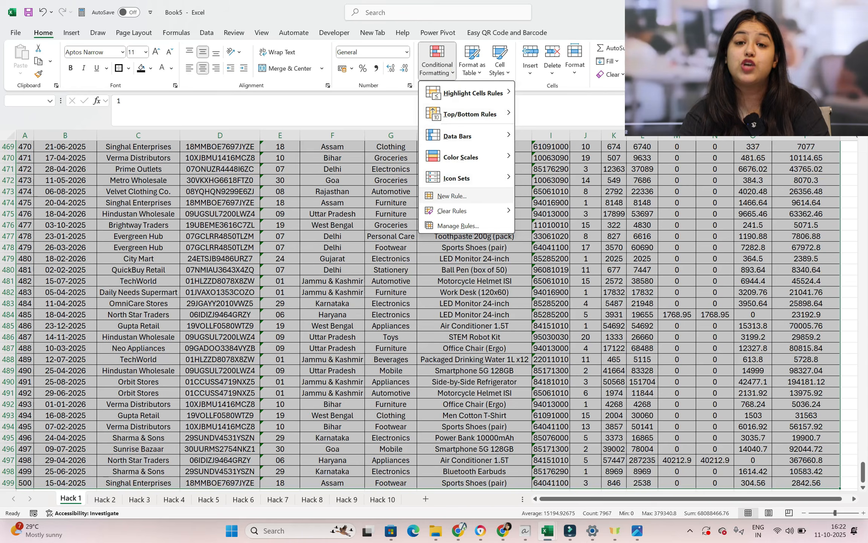
Start a formula-based conditional formatting rule for the selected invoice rows, beginning its formula with a reference to the first quantity cell, J2
{"action": "left_click", "coordinate": [464, 195]}
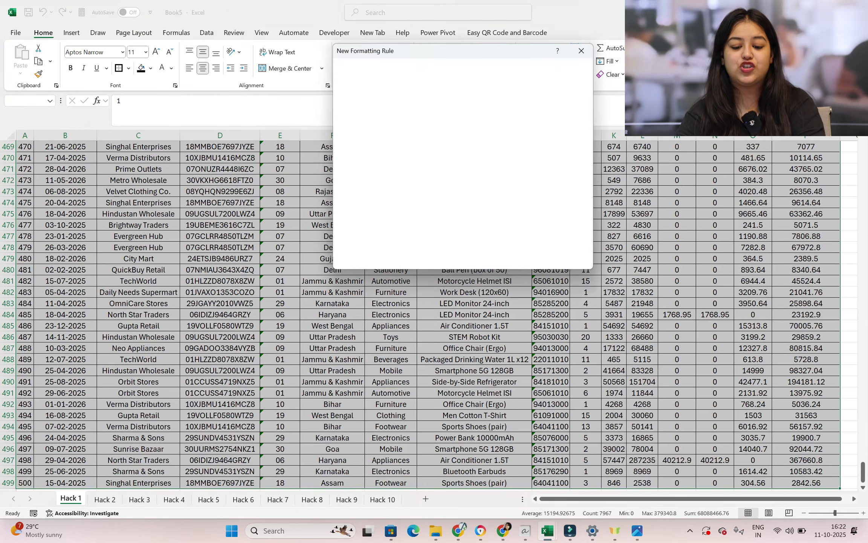
{"action": "left_click", "coordinate": [379, 144]}
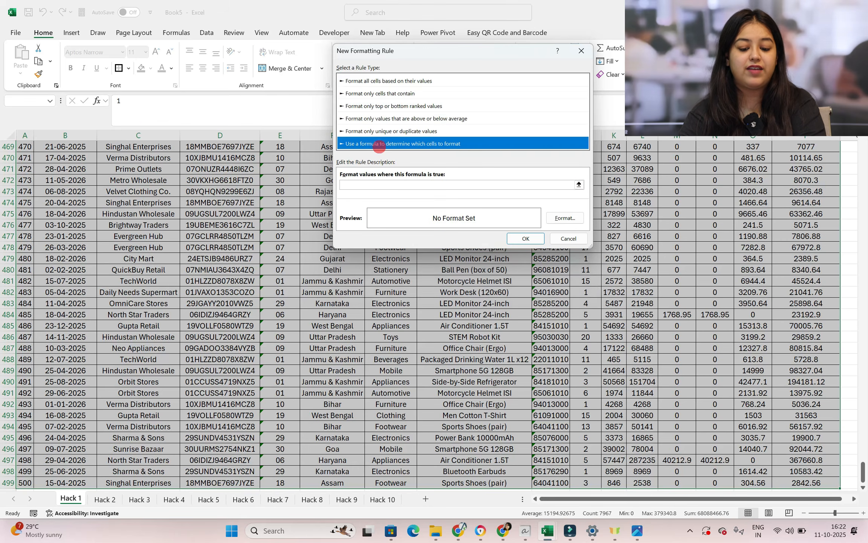
{"action": "left_click", "coordinate": [366, 186]}
{"action": "type", "text": "="}
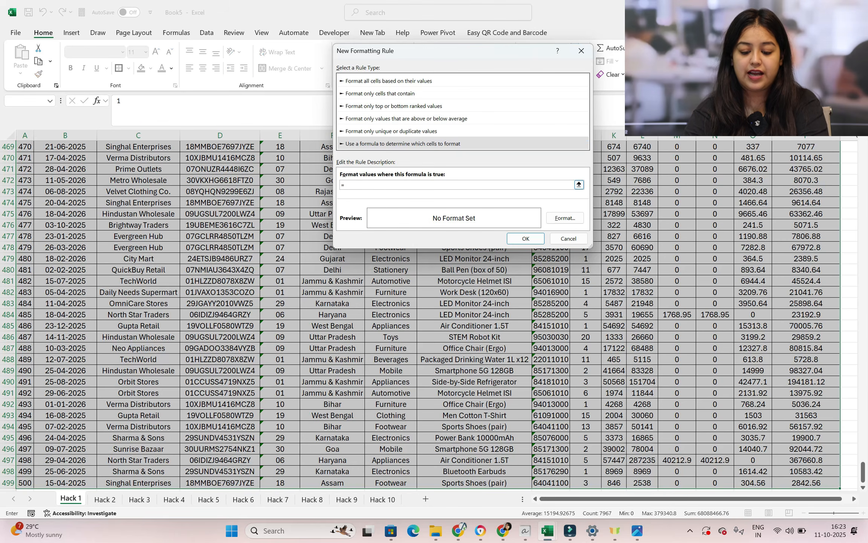
{"action": "scroll", "coordinate": [862, 467], "scroll_direction": "up", "scroll_amount": 20}
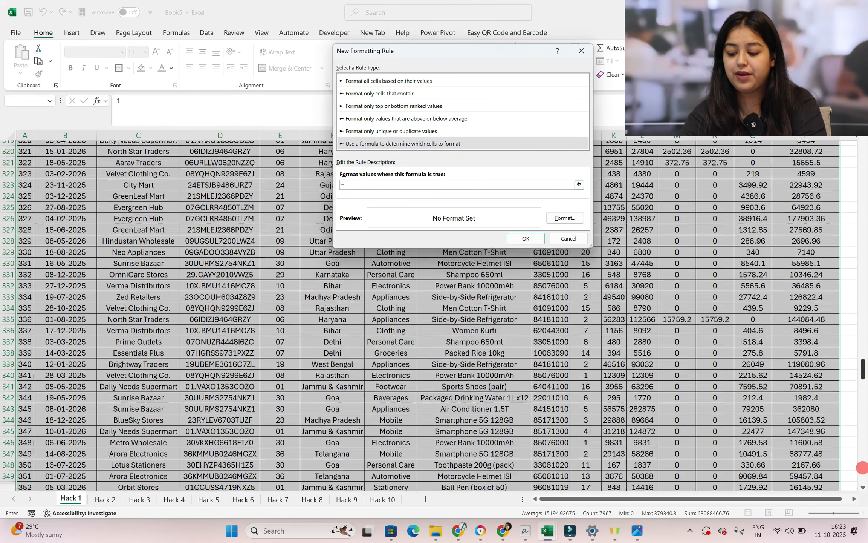
{"action": "scroll", "coordinate": [861, 467], "scroll_direction": "up", "scroll_amount": 20}
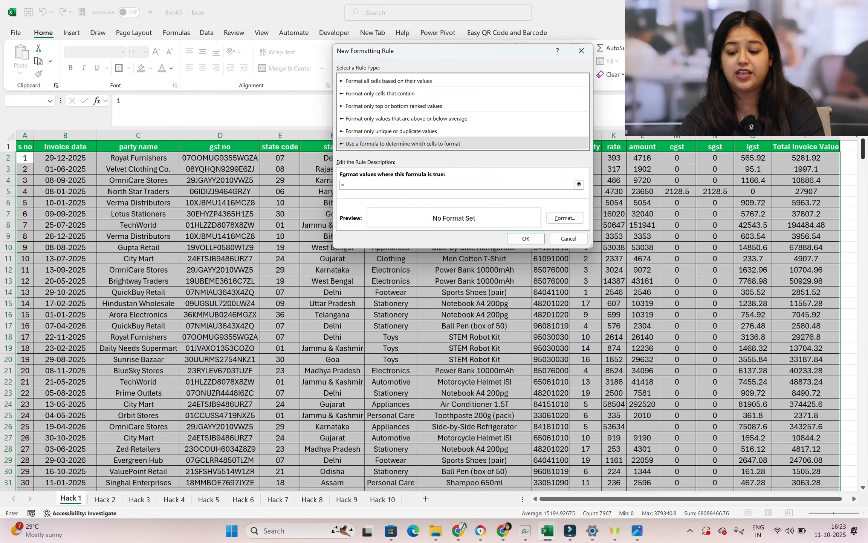
{"action": "left_click_drag", "start_coordinate": [489, 52], "coordinate": [291, 82]}
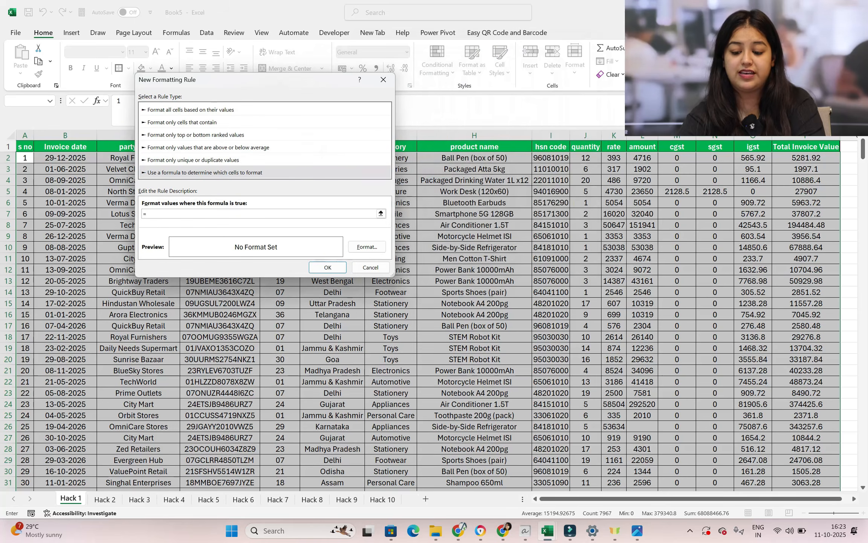
{"action": "left_click", "coordinate": [586, 158]}
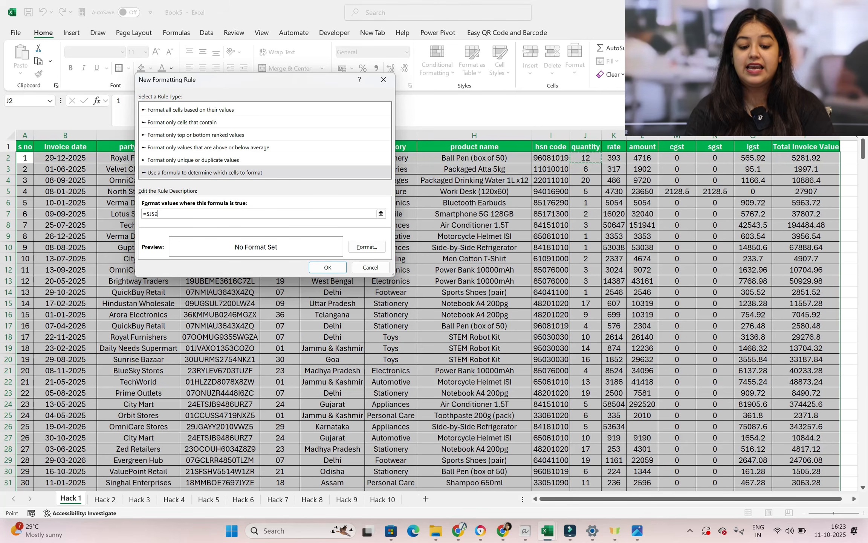
{"action": "key", "text": "Left"}
{"action": "key", "text": "Left"}
{"action": "key", "text": "Left"}
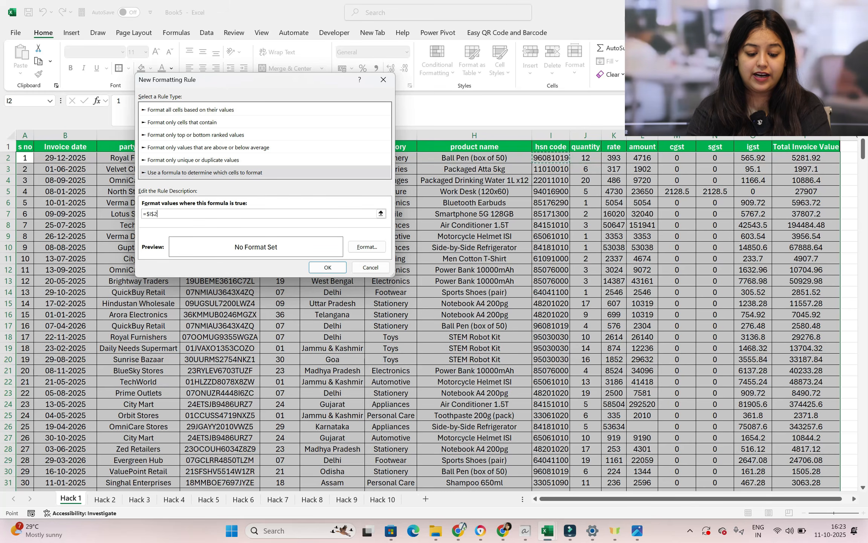
{"action": "key", "text": "Right"}
{"action": "key", "text": "Right"}
{"action": "key", "text": "Right"}
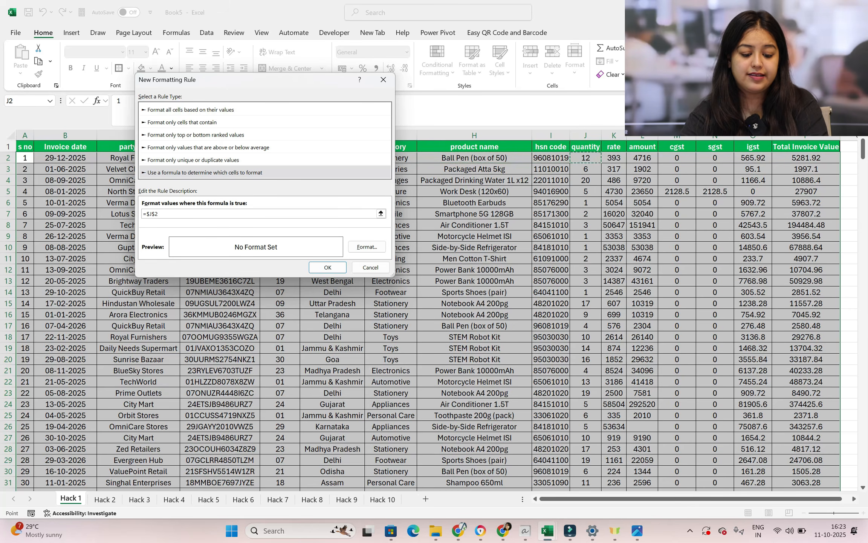
Complete the rule formula as =$J2>10, keeping only the column reference locked
{"action": "left_click", "coordinate": [154, 213]}
{"action": "key", "text": "BackSpace"}
{"action": "left_click", "coordinate": [180, 215]}
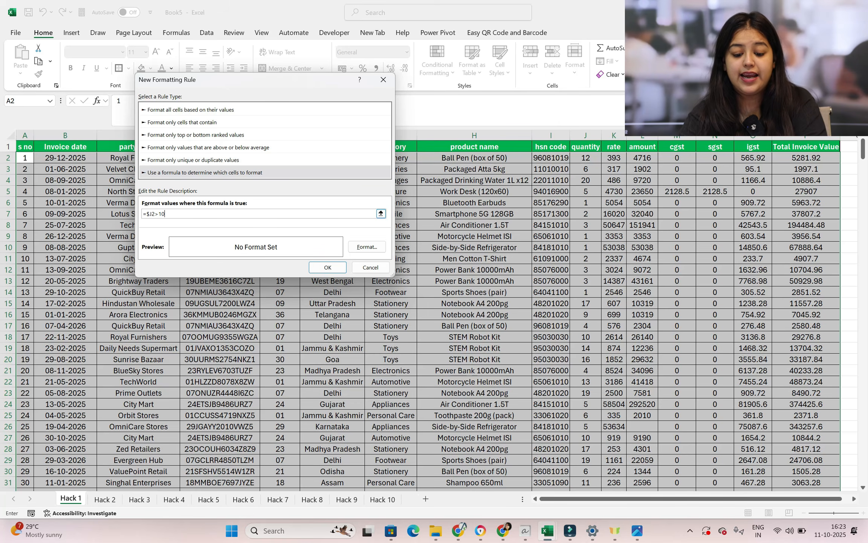
Give the rule a yellow fill and bold black font, and apply it to the selected rows
{"action": "left_click", "coordinate": [363, 246]}
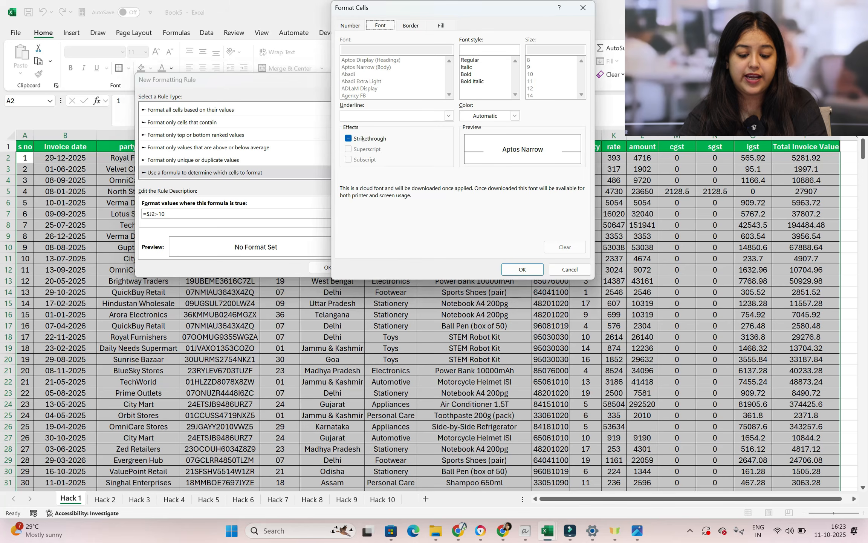
{"action": "left_click", "coordinate": [440, 26]}
{"action": "left_click", "coordinate": [376, 120]}
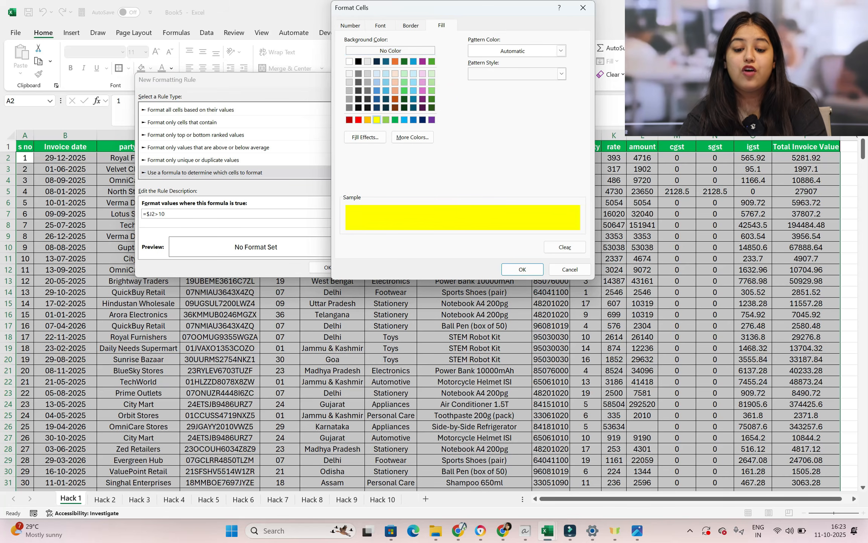
{"action": "left_click", "coordinate": [380, 25]}
{"action": "left_click", "coordinate": [514, 115]}
{"action": "left_click", "coordinate": [480, 159]}
{"action": "left_click", "coordinate": [466, 74]}
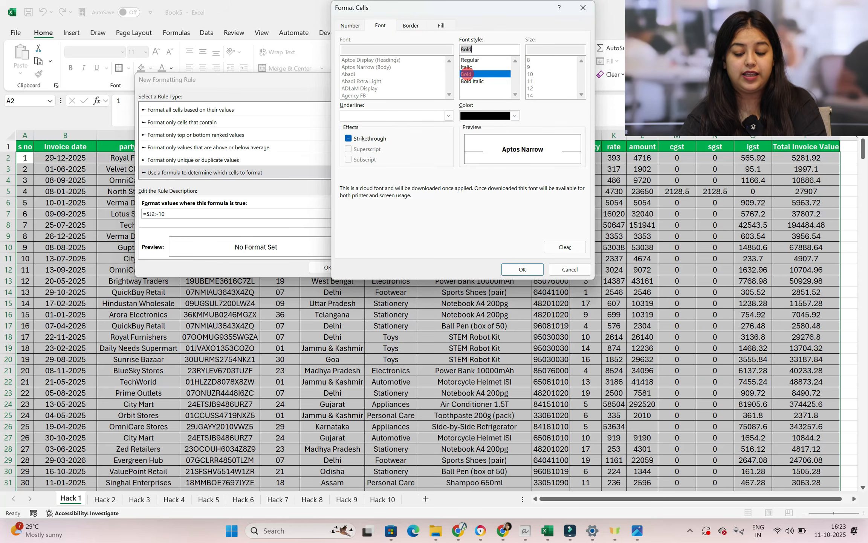
{"action": "left_click", "coordinate": [522, 269]}
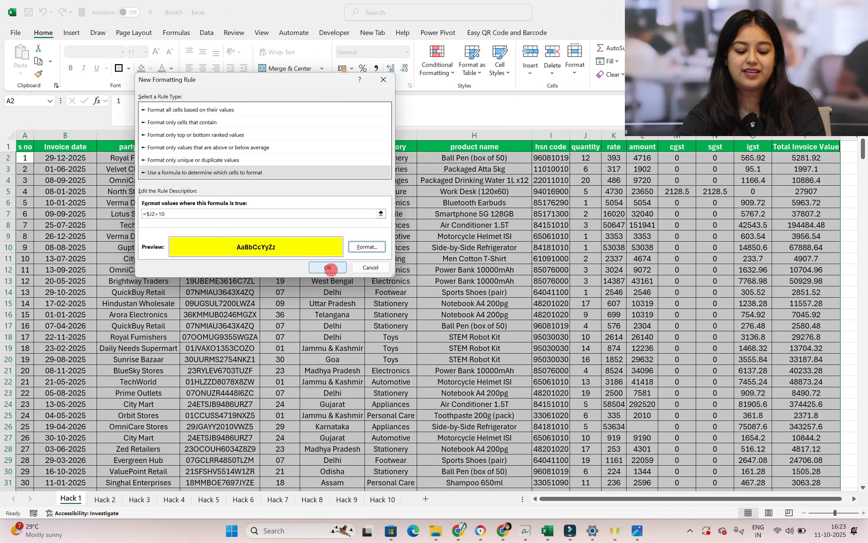
{"action": "left_click", "coordinate": [328, 268]}
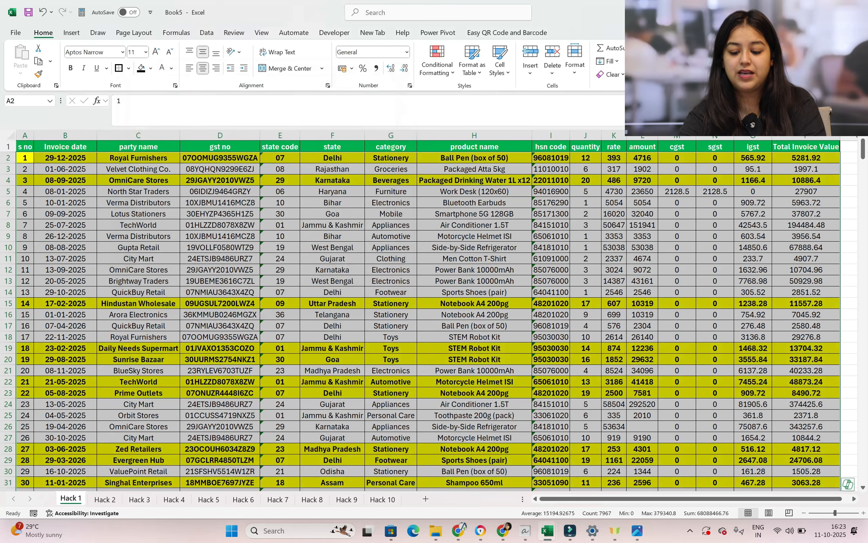
Examine the invoice table to check which rows the quantity rule highlights
{"action": "scroll", "coordinate": [420, 316], "scroll_direction": "down", "scroll_amount": 2}
{"action": "scroll", "coordinate": [420, 315], "scroll_direction": "down", "scroll_amount": 8}
{"action": "scroll", "coordinate": [420, 315], "scroll_direction": "up", "scroll_amount": 10}
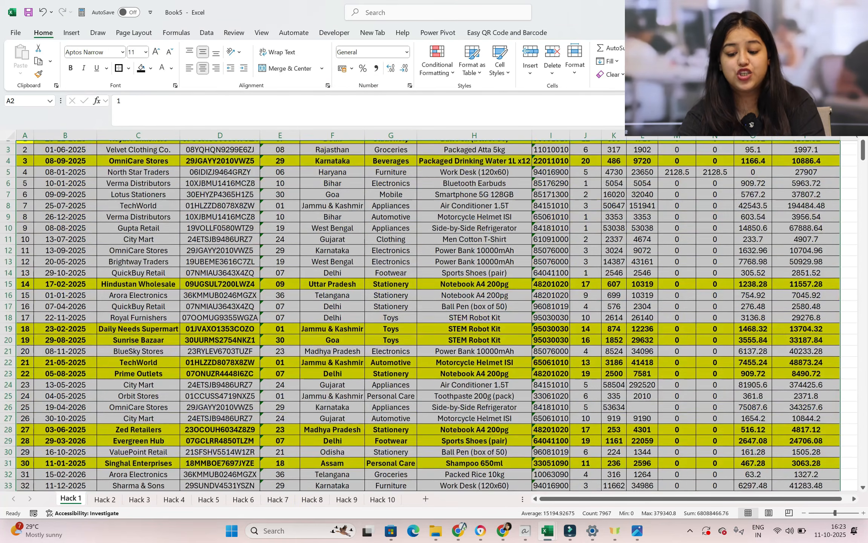
{"action": "scroll", "coordinate": [429, 316], "scroll_direction": "up", "scroll_amount": 1}
{"action": "left_click", "coordinate": [581, 243]}
{"action": "scroll", "coordinate": [429, 315], "scroll_direction": "up", "scroll_amount": 2}
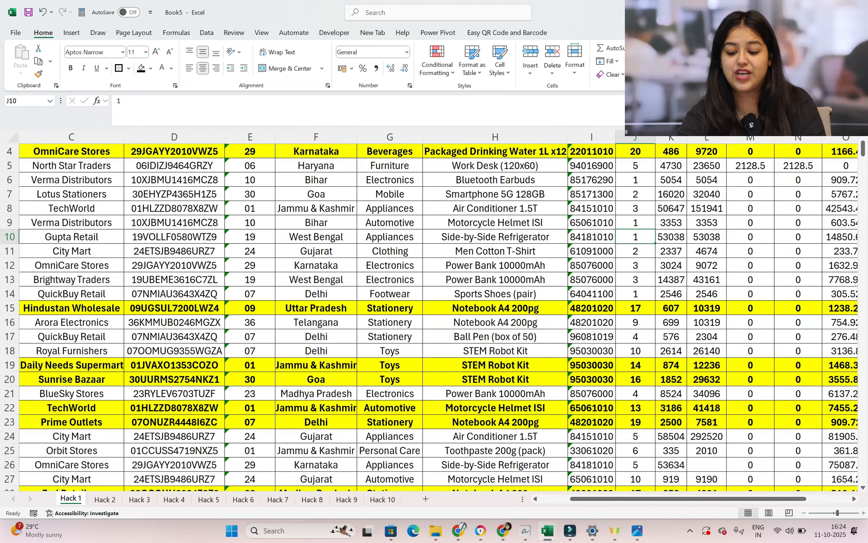
{"action": "scroll", "coordinate": [636, 166], "scroll_direction": "up", "scroll_amount": 1}
Test the highlighting rule by setting the first row's quantity in J2 to 9, 10 and finally 11
{"action": "left_click", "coordinate": [636, 166]}
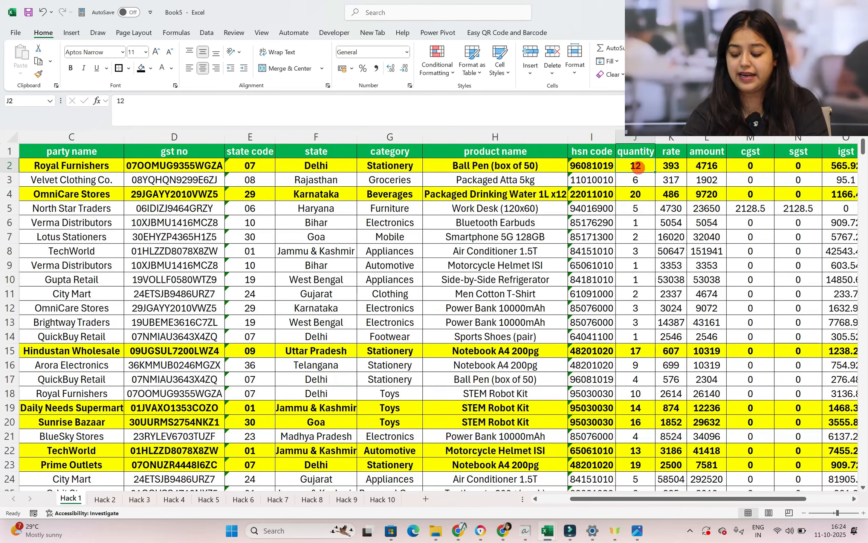
{"action": "type", "text": "9"}
{"action": "key", "text": "Return"}
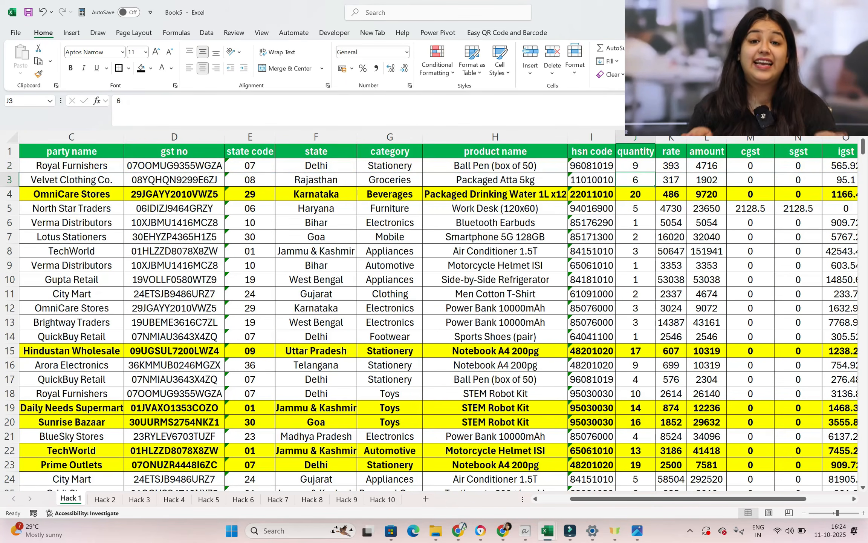
{"action": "key", "text": "Up"}
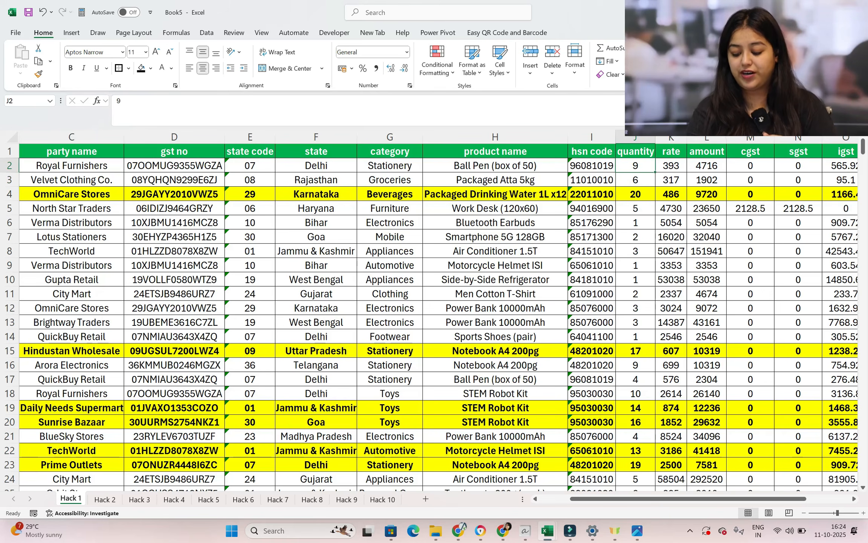
{"action": "type", "text": "10"}
{"action": "key", "text": "Return"}
{"action": "key", "text": "Up"}
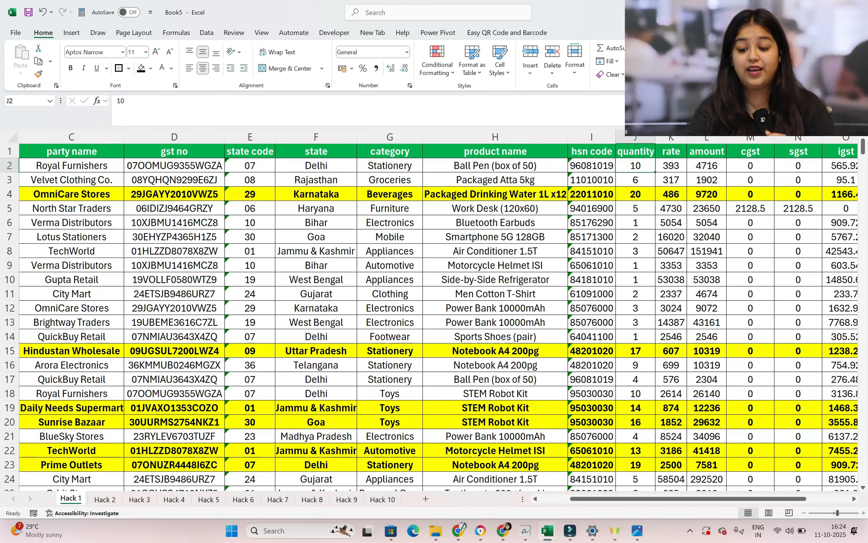
{"action": "type", "text": "11"}
{"action": "key", "text": "Return"}
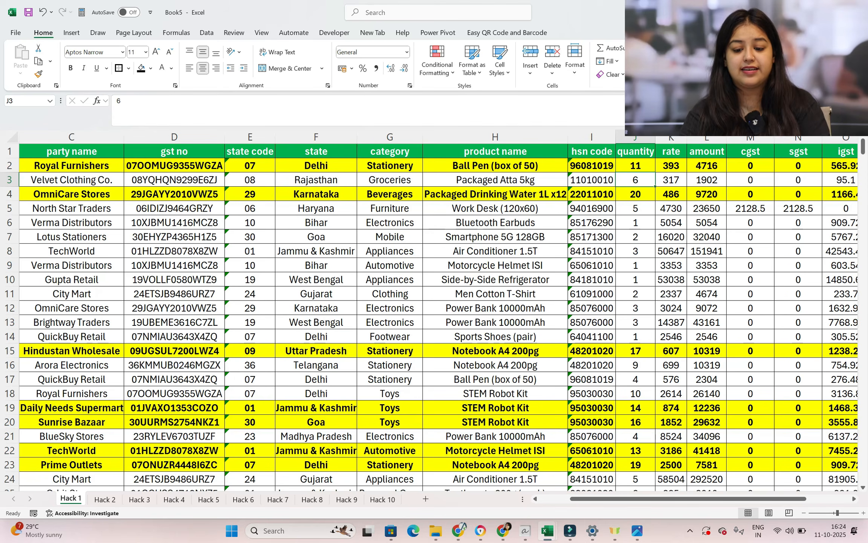
Clear the conditional formatting rules from the entire sheet
{"action": "left_click", "coordinate": [447, 74]}
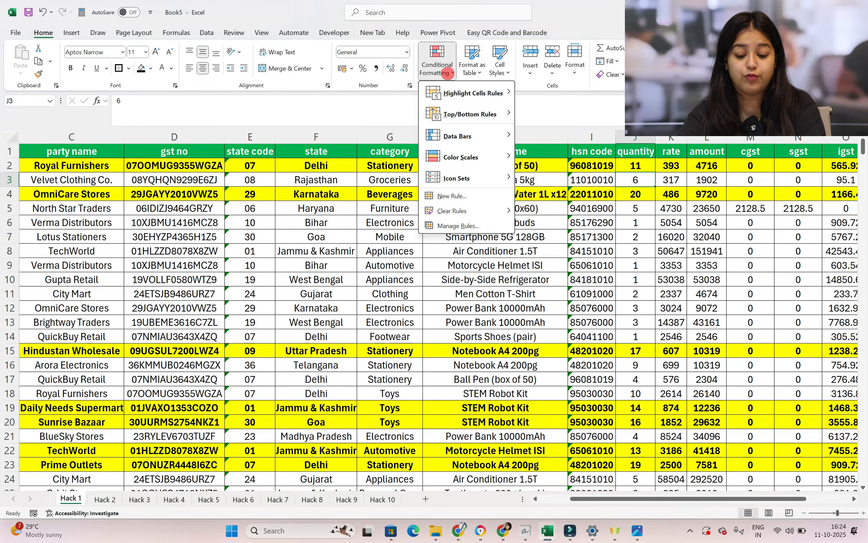
{"action": "mouse_move", "coordinate": [463, 211]}
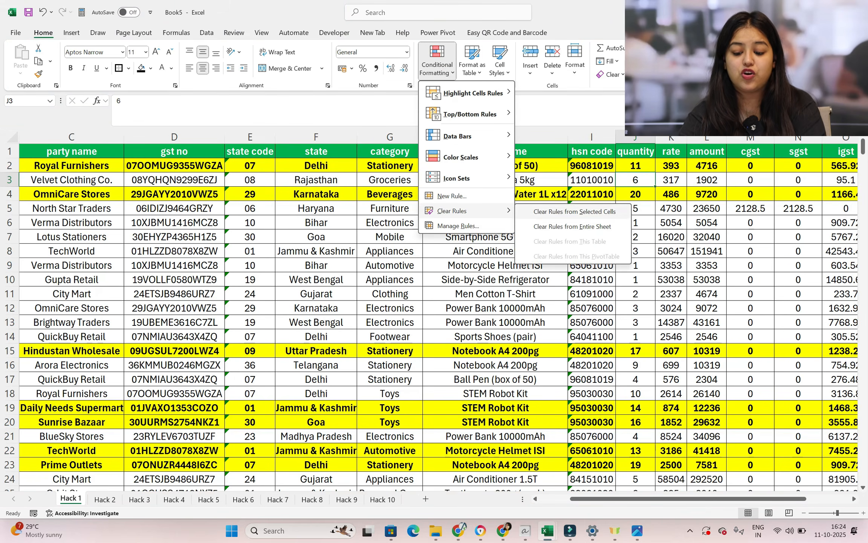
{"action": "left_click", "coordinate": [545, 226]}
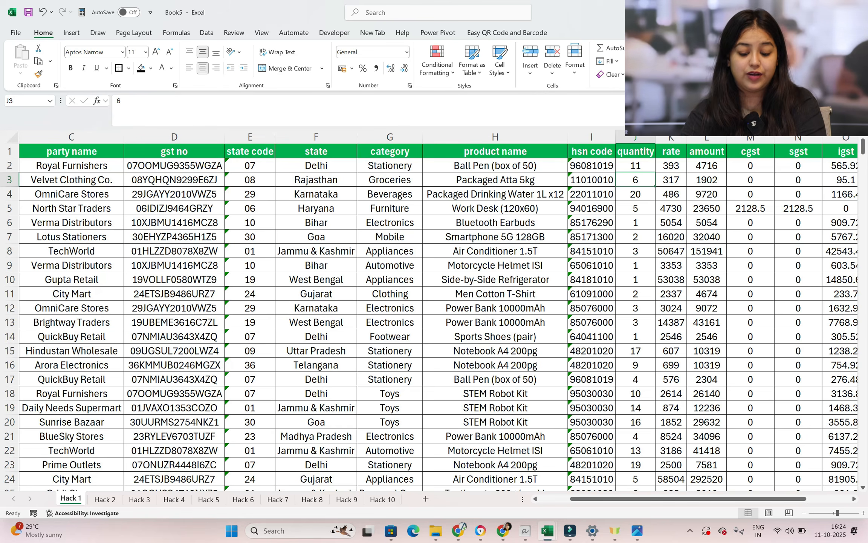
Select all data rows from A2 through the Total Invoice Value column and start a new formula-based conditional formatting rule
{"action": "left_click_drag", "start_coordinate": [592, 498], "coordinate": [561, 498]}
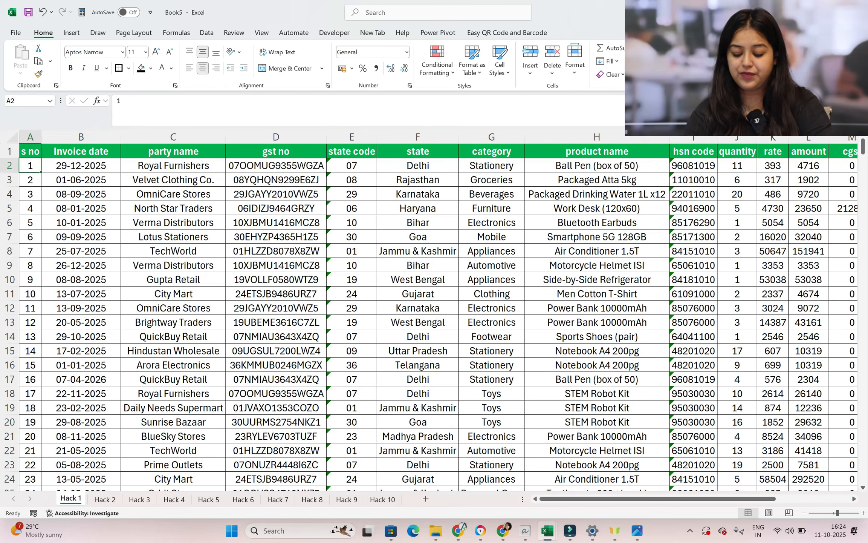
{"action": "left_click_drag", "start_coordinate": [32, 166], "coordinate": [854, 172]}
{"action": "key", "text": "ctrl+shift+Down"}
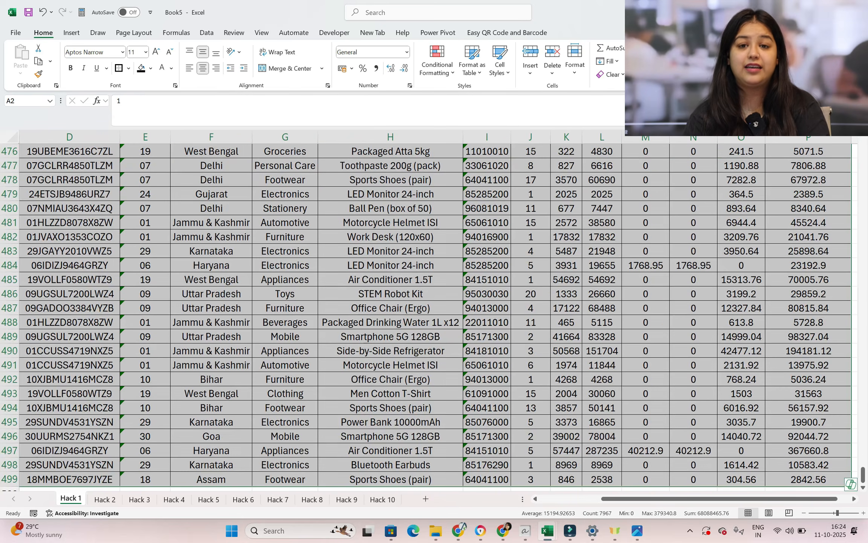
{"action": "left_click", "coordinate": [447, 67]}
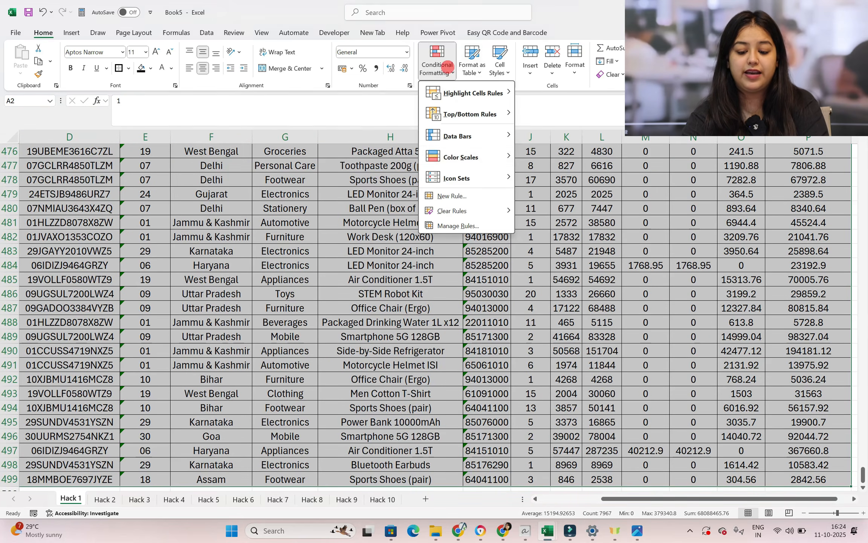
{"action": "left_click", "coordinate": [449, 195]}
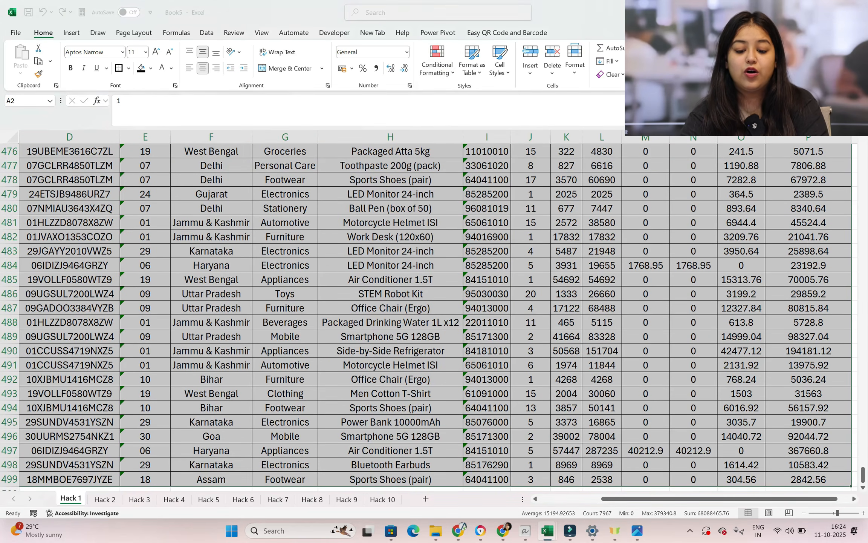
{"action": "left_click", "coordinate": [195, 162]}
{"action": "left_click", "coordinate": [170, 204]}
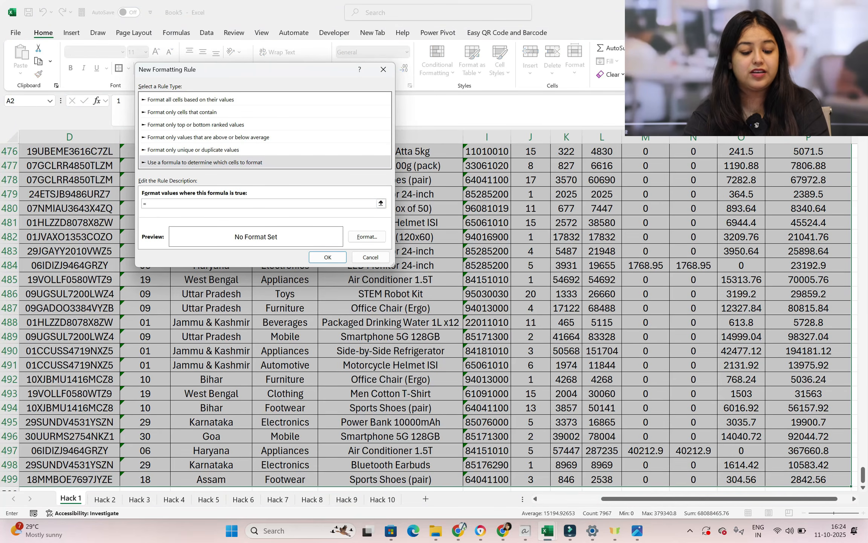
Enter the rule formula =$F2="Delhi" to match rows by state, keeping only the column reference locked
{"action": "left_click_drag", "start_coordinate": [863, 475], "coordinate": [863, 146]}
{"action": "left_click_drag", "start_coordinate": [308, 73], "coordinate": [549, 74]}
{"action": "type", "text": "="}
{"action": "left_click", "coordinate": [223, 165]}
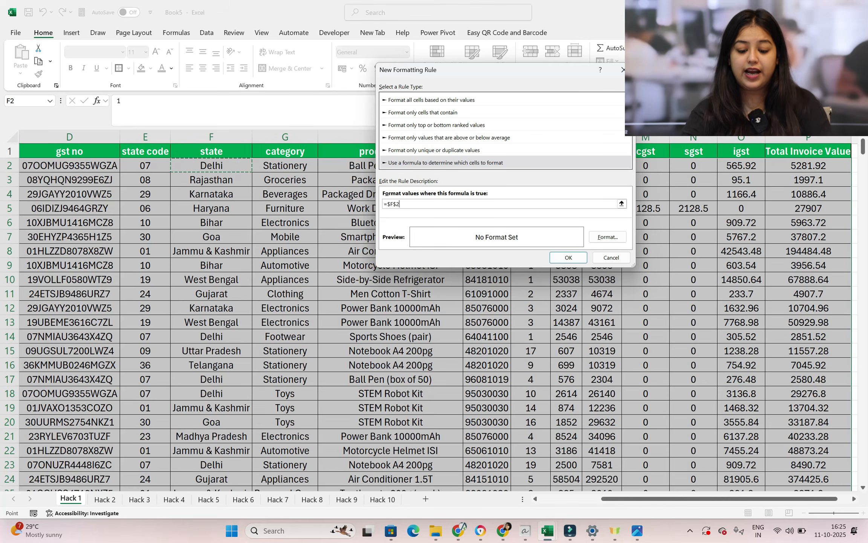
{"action": "left_click", "coordinate": [397, 204]}
{"action": "left_click", "coordinate": [415, 202]}
{"action": "type", "text": "=\"Delhi"}
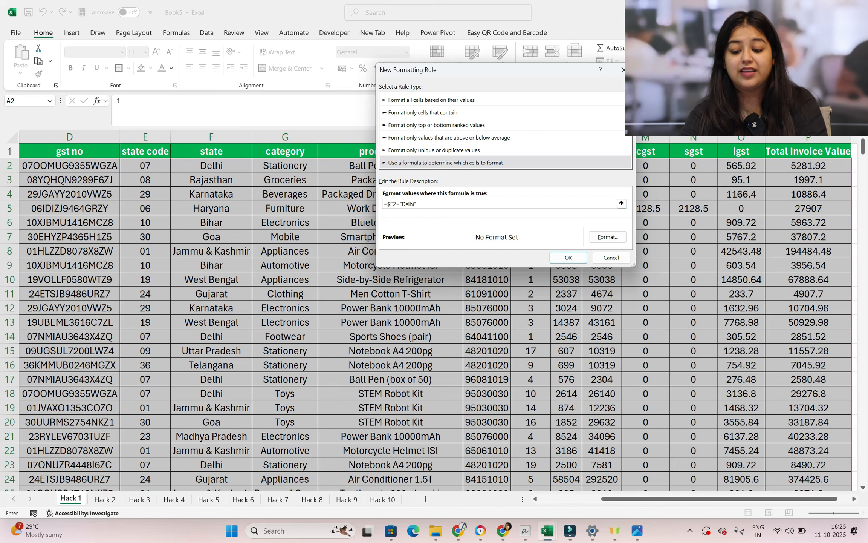
Format the Delhi rule with a light green fill and bold white font, and apply it to the selected rows
{"action": "left_click", "coordinate": [606, 237]}
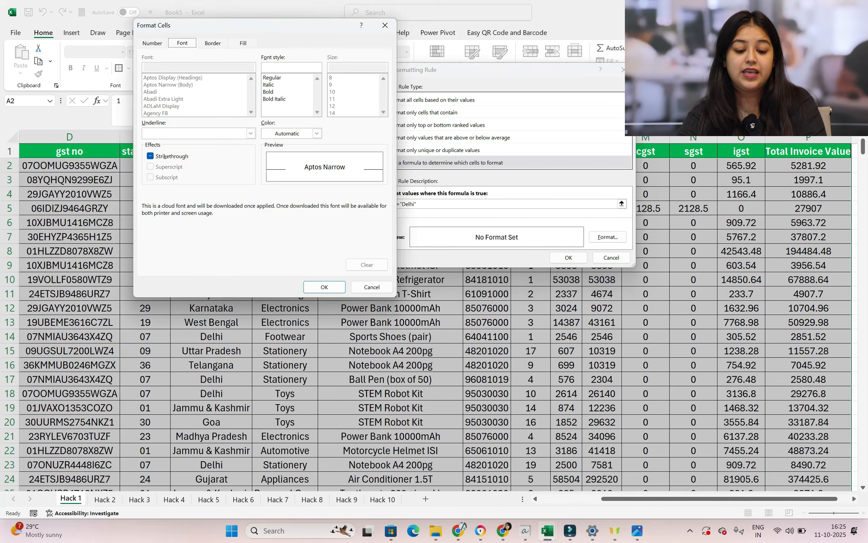
{"action": "left_click", "coordinate": [237, 43]}
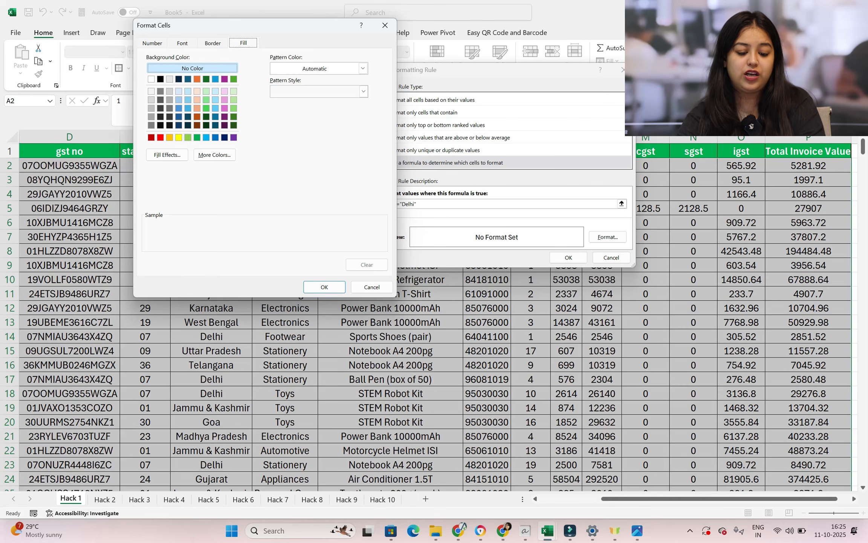
{"action": "left_click", "coordinate": [187, 138]}
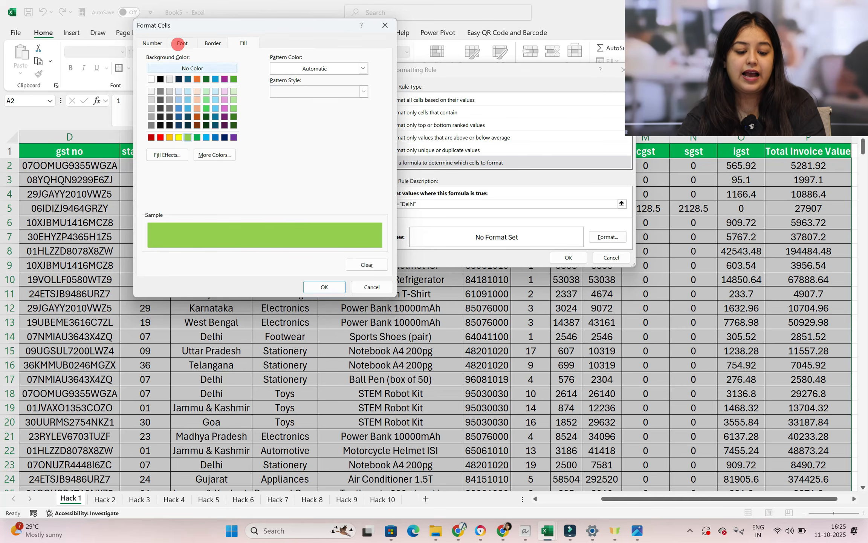
{"action": "left_click", "coordinate": [176, 43]}
{"action": "left_click", "coordinate": [317, 133]}
{"action": "left_click", "coordinate": [272, 178]}
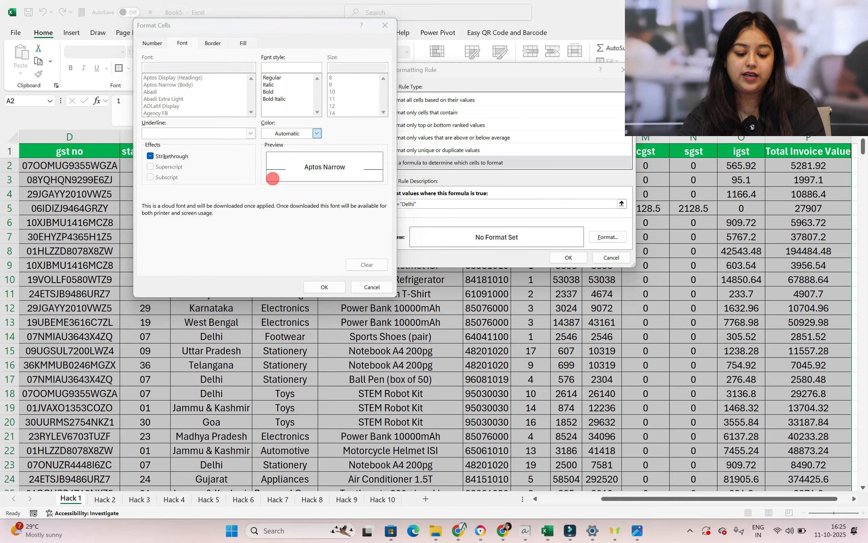
{"action": "left_click", "coordinate": [272, 93]}
{"action": "left_click", "coordinate": [325, 286]}
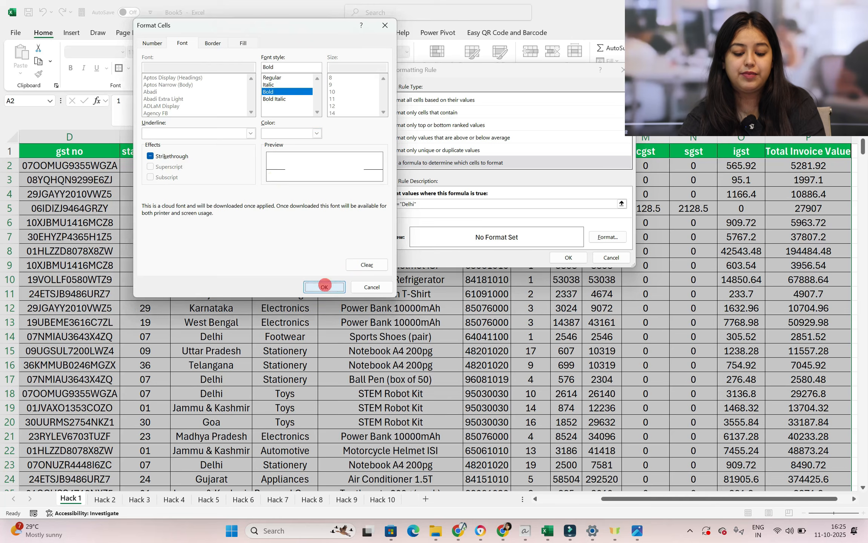
{"action": "left_click", "coordinate": [562, 259]}
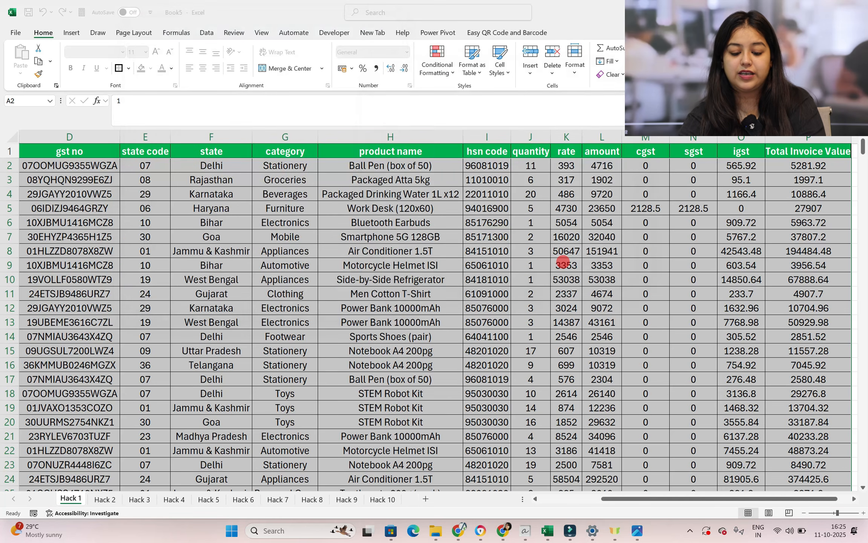
Test the Delhi rule by filling state cell F78 with West Bengal from the cell above
{"action": "scroll", "coordinate": [563, 261], "scroll_direction": "down", "scroll_amount": 3}
{"action": "scroll", "coordinate": [238, 415], "scroll_direction": "down", "scroll_amount": 11}
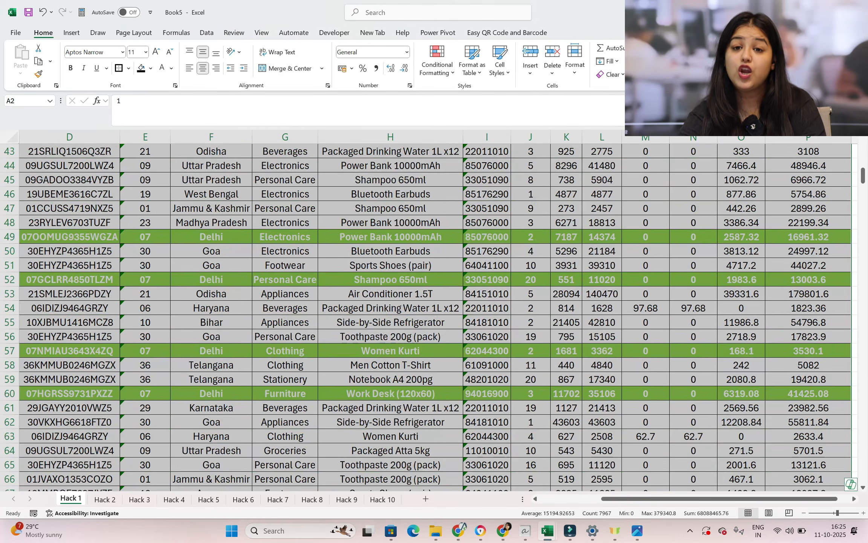
{"action": "left_click", "coordinate": [238, 414]}
{"action": "scroll", "coordinate": [238, 415], "scroll_direction": "down", "scroll_amount": 8}
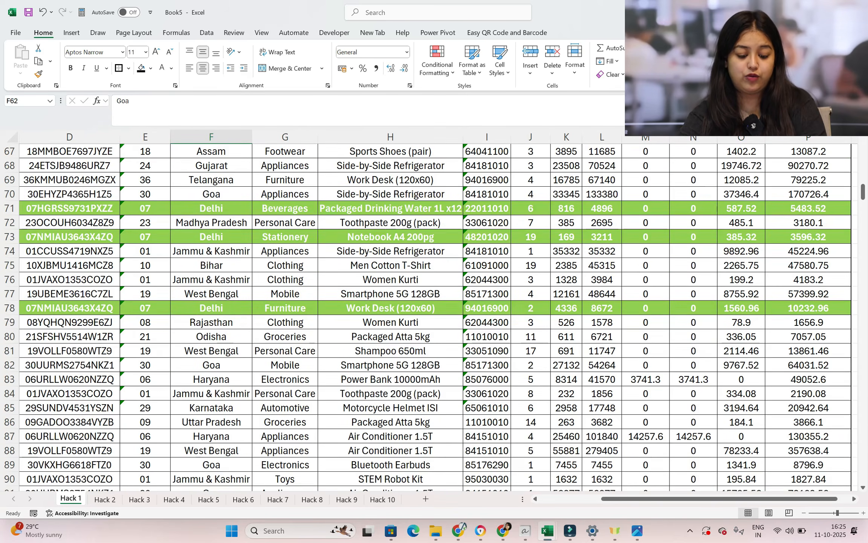
{"action": "left_click", "coordinate": [211, 322]}
{"action": "left_click", "coordinate": [218, 305]}
{"action": "key", "text": "ctrl+d"}
{"action": "left_click", "coordinate": [238, 347]}
{"action": "left_click", "coordinate": [222, 309]}
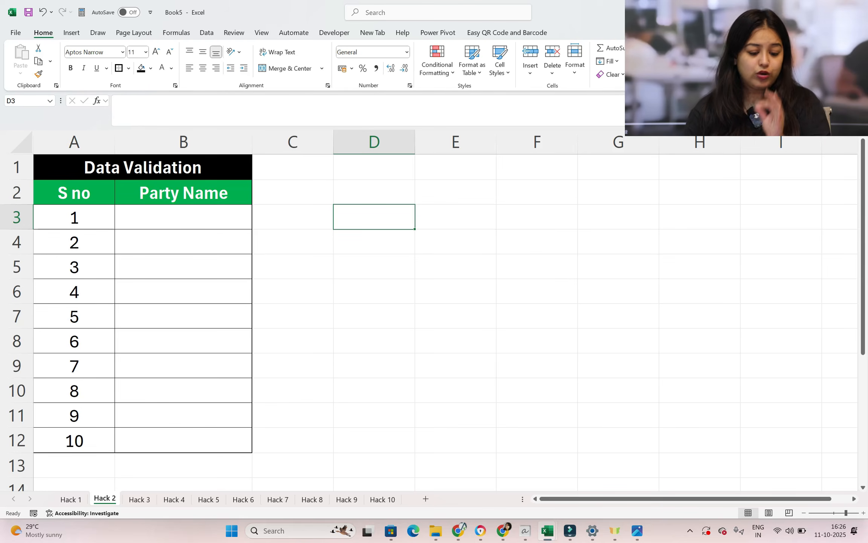
Enter =UNIQUE('Hack 1'!C20:C30) in D2 to extract the unique party names, and autofit column D
{"action": "left_click", "coordinate": [380, 184]}
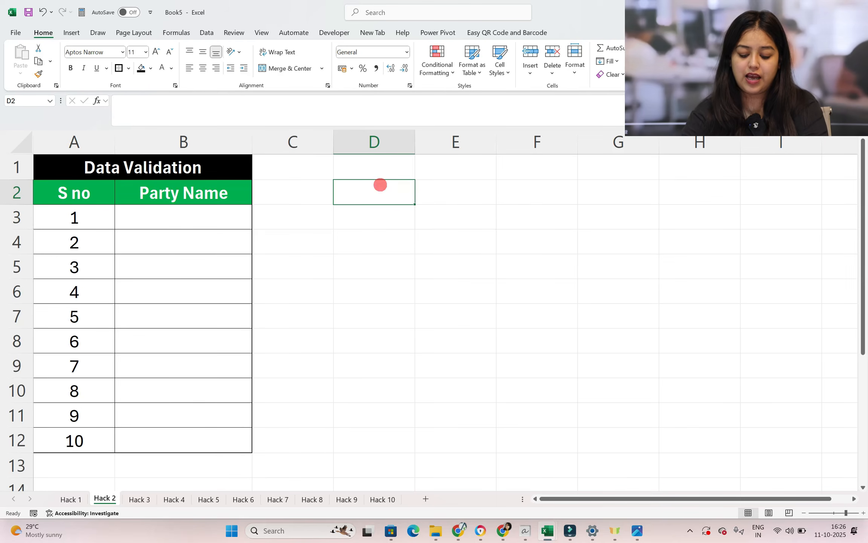
{"action": "type", "text": "=uniq"}
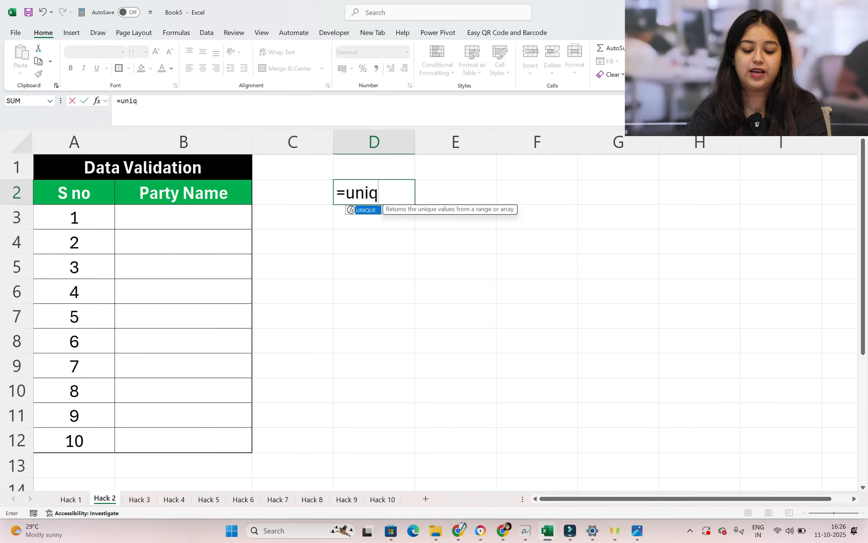
{"action": "key", "text": "Tab"}
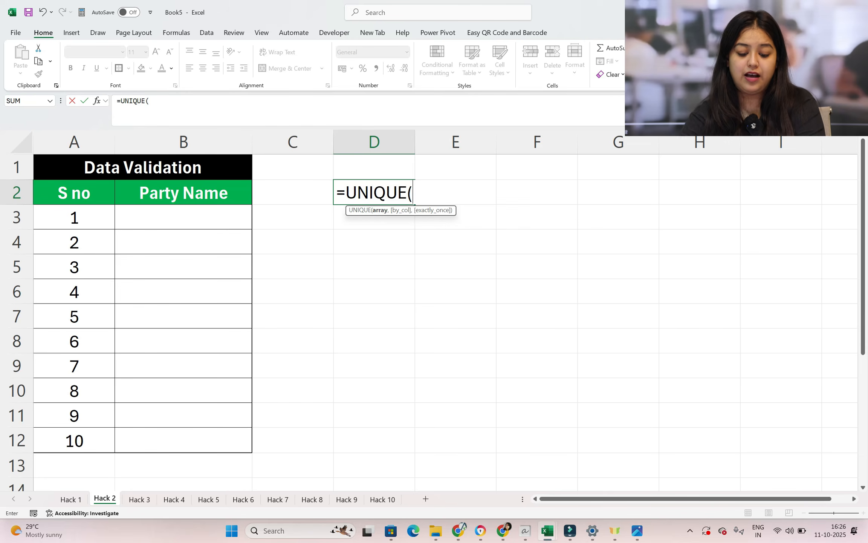
{"action": "left_click", "coordinate": [71, 499]}
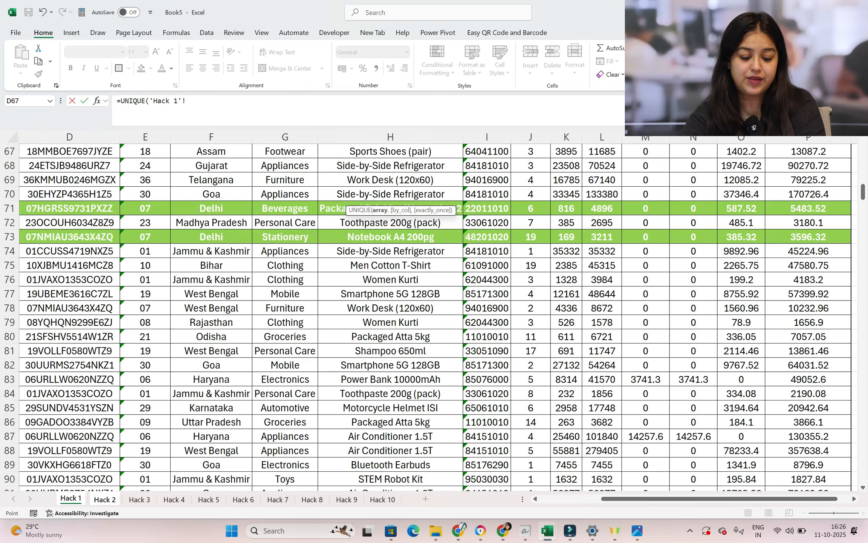
{"action": "scroll", "coordinate": [433, 312], "scroll_direction": "up", "scroll_amount": 10}
{"action": "scroll", "coordinate": [433, 317], "scroll_direction": "up", "scroll_amount": 5}
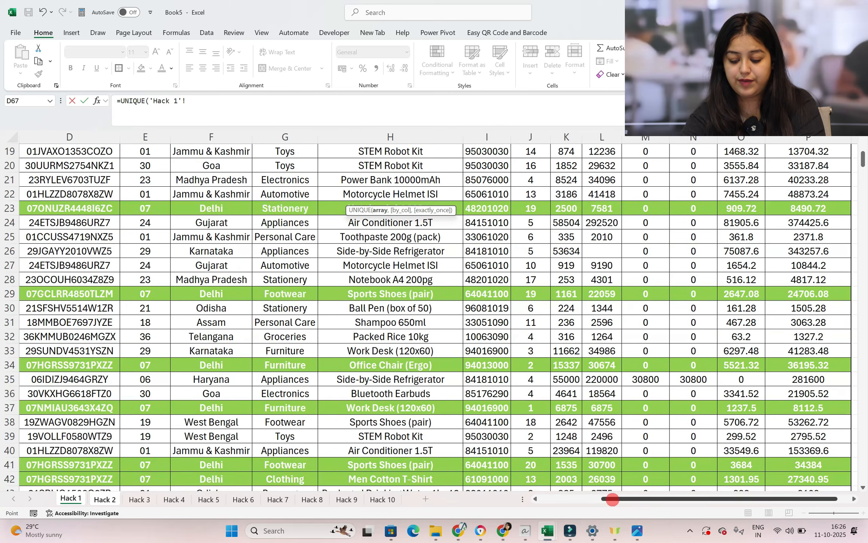
{"action": "scroll", "coordinate": [612, 499], "scroll_direction": "left", "scroll_amount": 3}
{"action": "left_click_drag", "start_coordinate": [173, 166], "coordinate": [174, 308]}
{"action": "key", "text": "Return"}
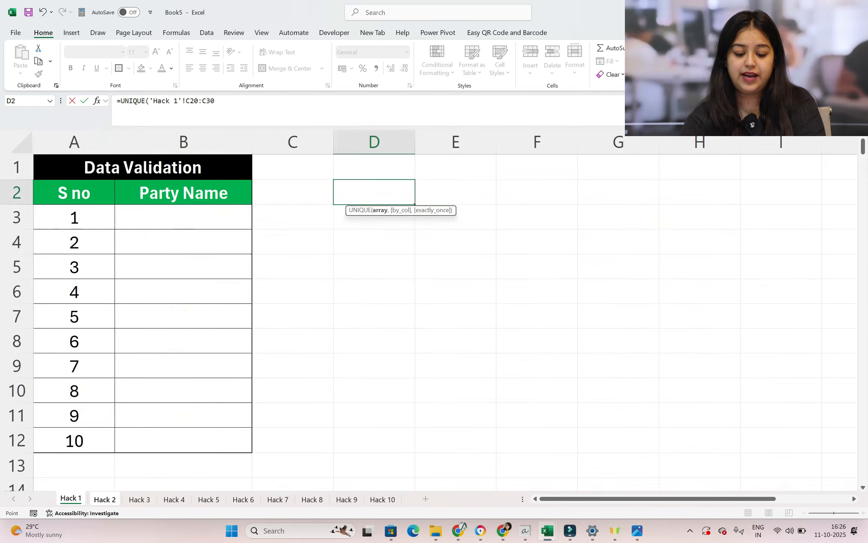
{"action": "double_click", "coordinate": [416, 151]}
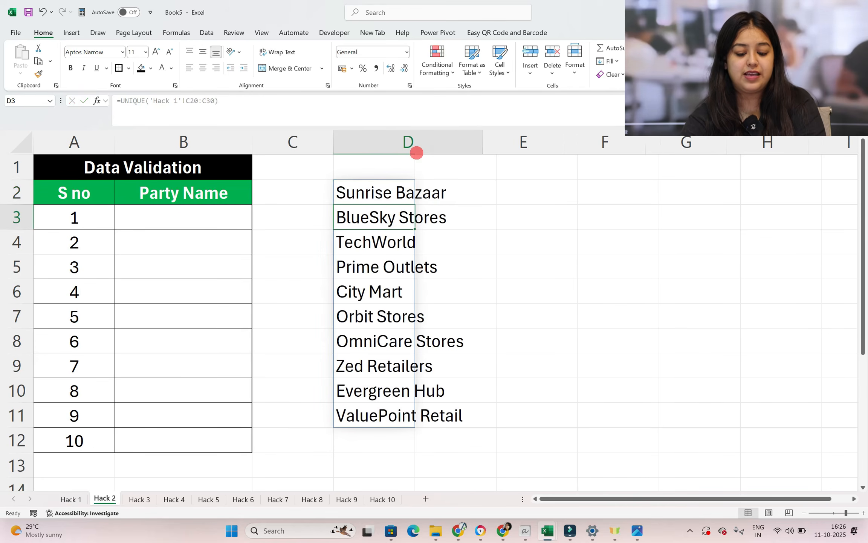
{"action": "left_click", "coordinate": [545, 275]}
Replace the spilled UNIQUE results in D2:D11 with their static values
{"action": "left_click_drag", "start_coordinate": [440, 194], "coordinate": [440, 291]}
{"action": "key", "text": "ctrl+shift+Down"}
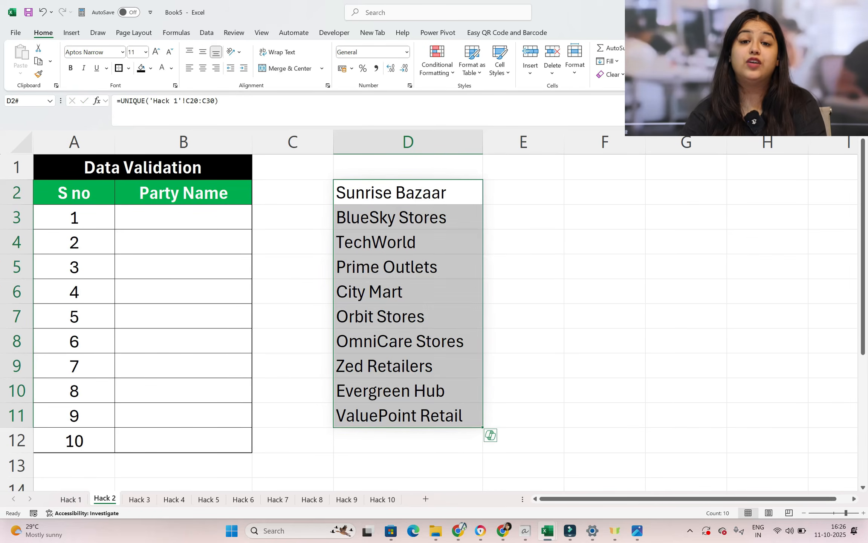
{"action": "key", "text": "ctrl+c"}
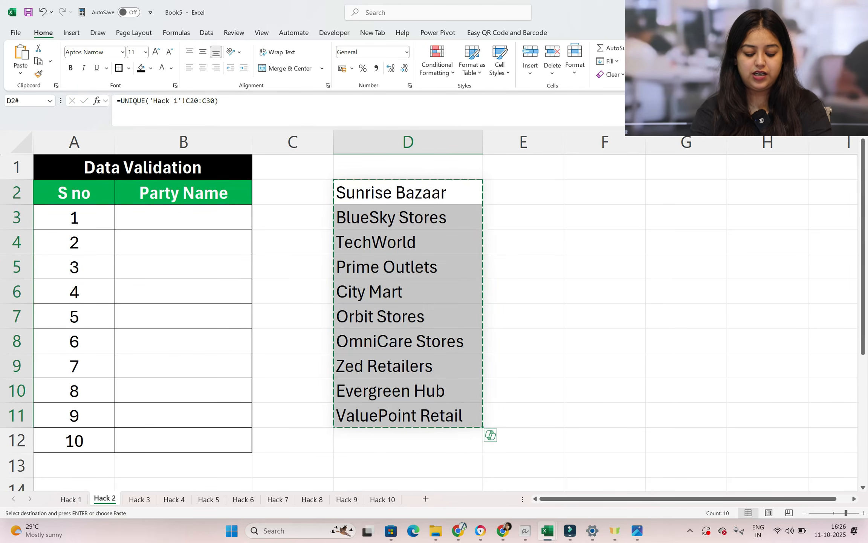
{"action": "key", "text": "ctrl+alt+v"}
{"action": "key", "text": "v"}
{"action": "key", "text": "Return"}
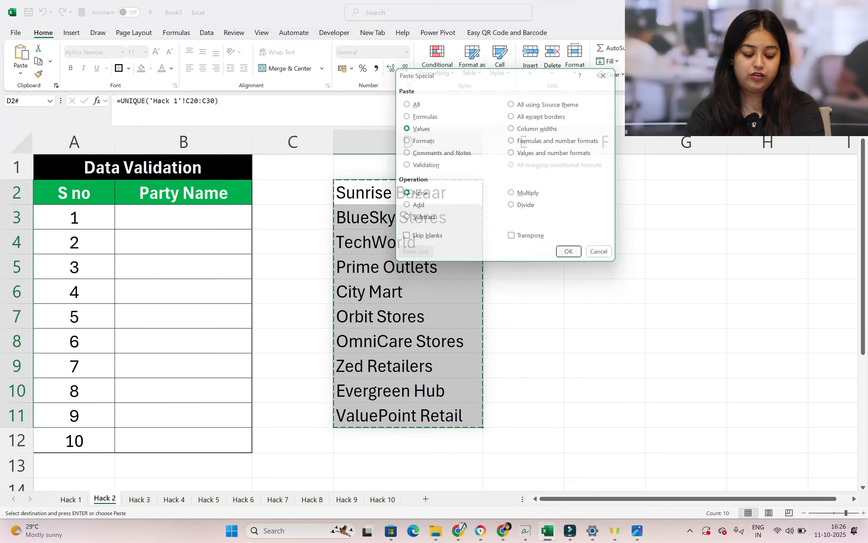
{"action": "left_click", "coordinate": [544, 290]}
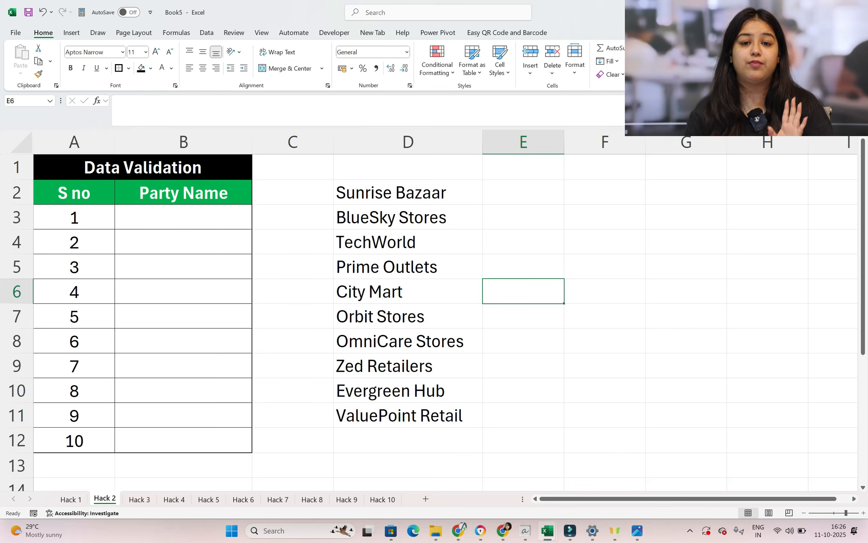
Convert the party list in D2:D11 into a table, leaving the headers option unchecked
{"action": "left_click_drag", "start_coordinate": [422, 190], "coordinate": [414, 414]}
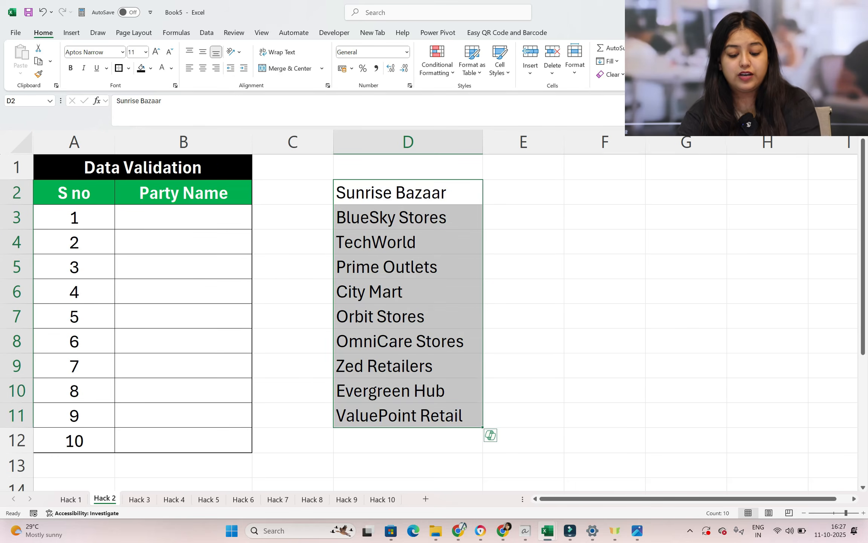
{"action": "key", "text": "ctrl+t"}
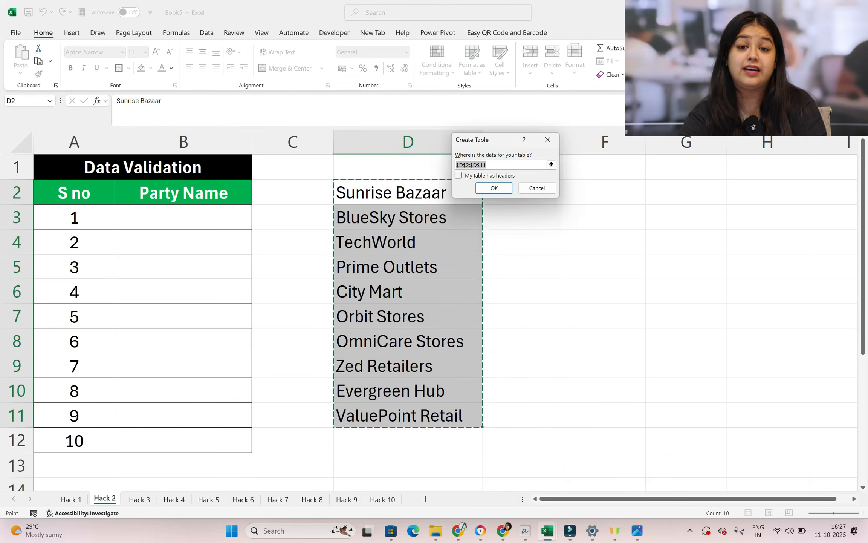
{"action": "left_click", "coordinate": [492, 188]}
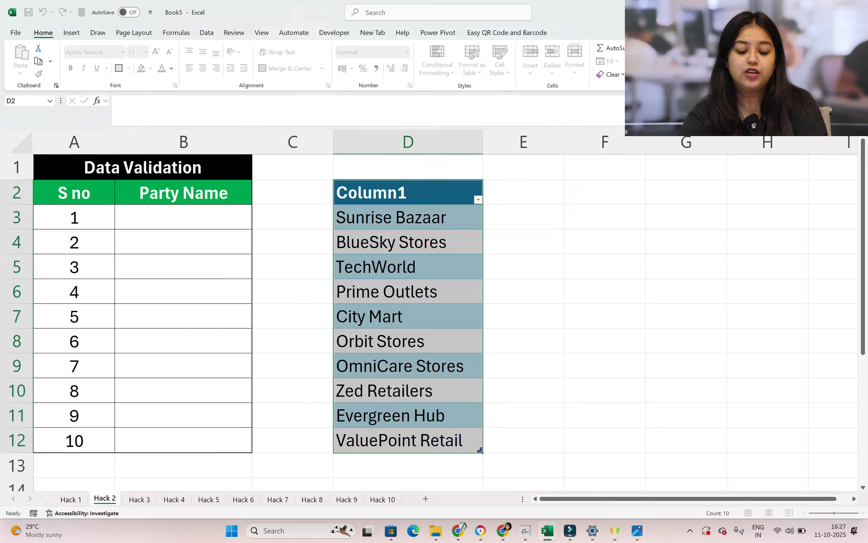
{"action": "scroll", "coordinate": [199, 226], "scroll_direction": "down", "scroll_amount": 1}
{"action": "scroll", "coordinate": [199, 226], "scroll_direction": "up", "scroll_amount": 1}
Apply list data validation to Party Name cells B3:B12 with the source =$D$3:$D$12
{"action": "left_click", "coordinate": [199, 212]}
{"action": "left_click_drag", "start_coordinate": [199, 211], "coordinate": [198, 439]}
{"action": "left_click", "coordinate": [206, 33]}
{"action": "left_click", "coordinate": [598, 74]}
{"action": "left_click", "coordinate": [597, 74]}
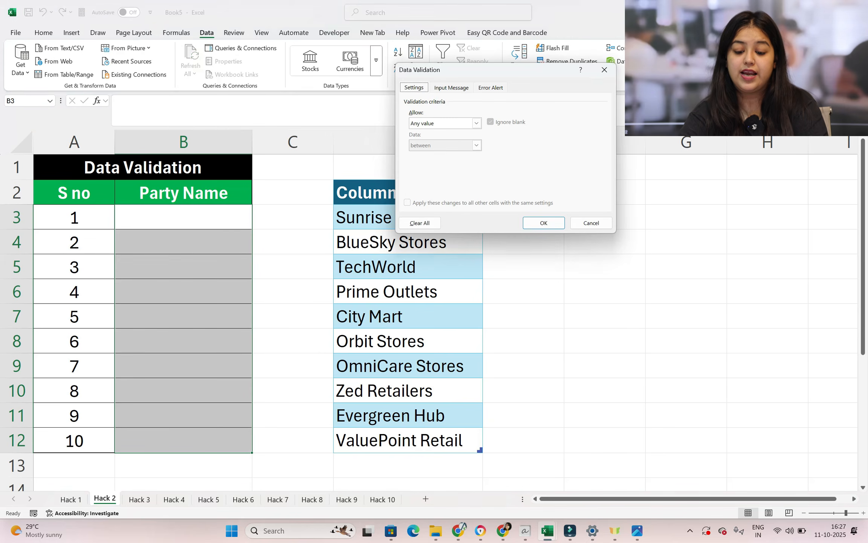
{"action": "left_click", "coordinate": [477, 122]}
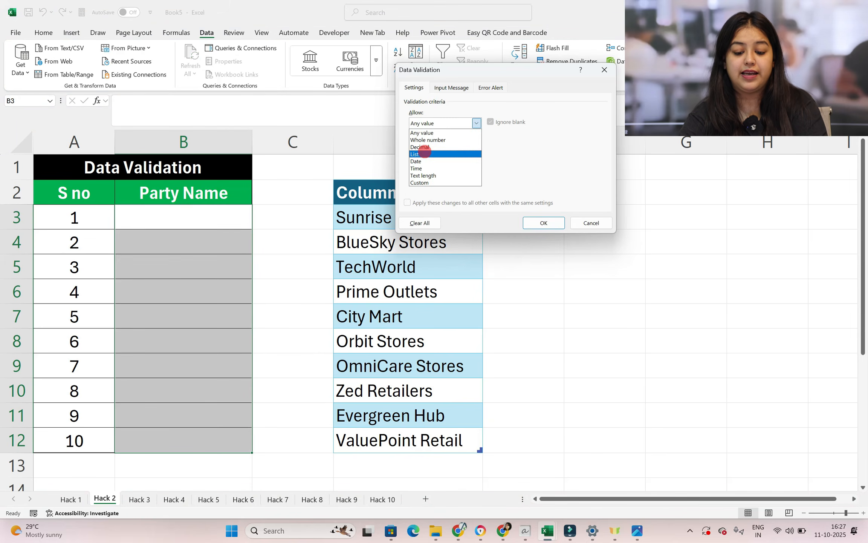
{"action": "left_click", "coordinate": [424, 151]}
{"action": "left_click", "coordinate": [423, 167]}
{"action": "left_click_drag", "start_coordinate": [430, 77], "coordinate": [515, 72]}
{"action": "left_click_drag", "start_coordinate": [397, 219], "coordinate": [478, 450]}
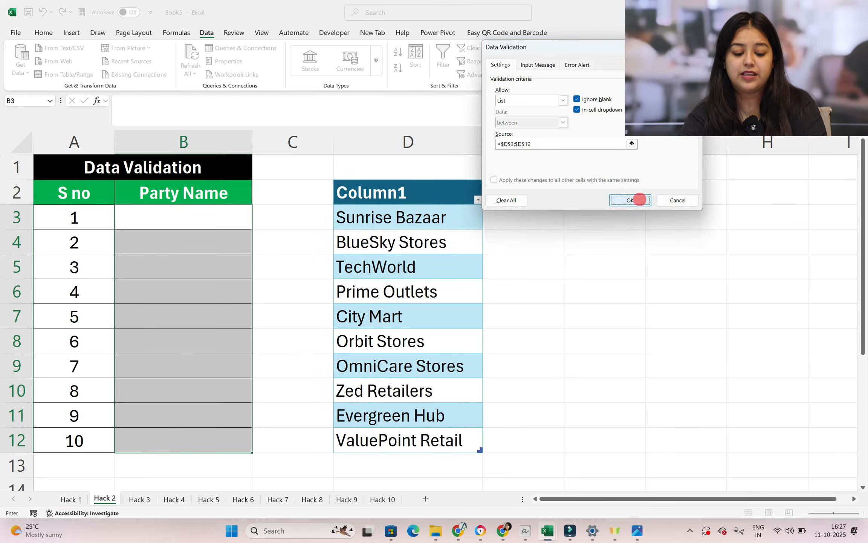
{"action": "left_click", "coordinate": [640, 199]}
Choose TechWorld for B3 and Prime Outlets for B4 from their dropdowns, and open the dropdown list in B5
{"action": "left_click", "coordinate": [226, 223]}
{"action": "left_click", "coordinate": [256, 224]}
{"action": "left_click", "coordinate": [218, 251]}
{"action": "left_click", "coordinate": [219, 242]}
{"action": "left_click", "coordinate": [256, 249]}
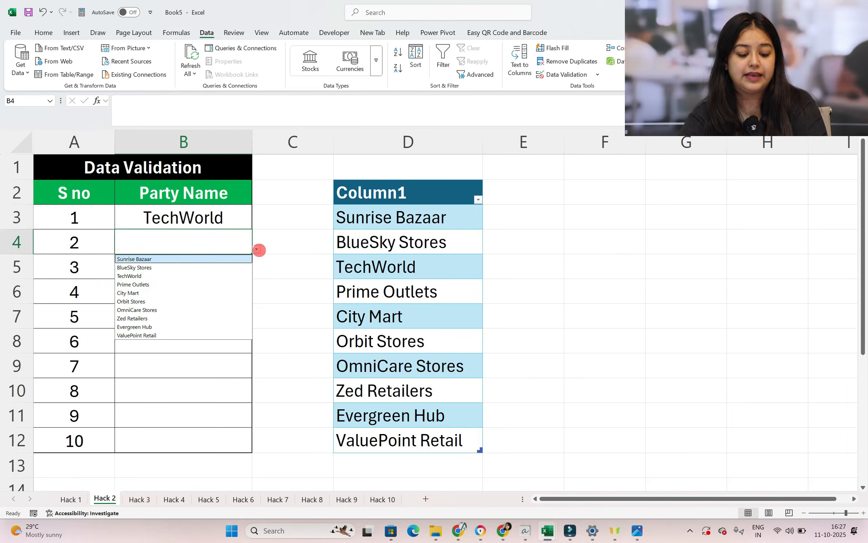
{"action": "left_click", "coordinate": [181, 285]}
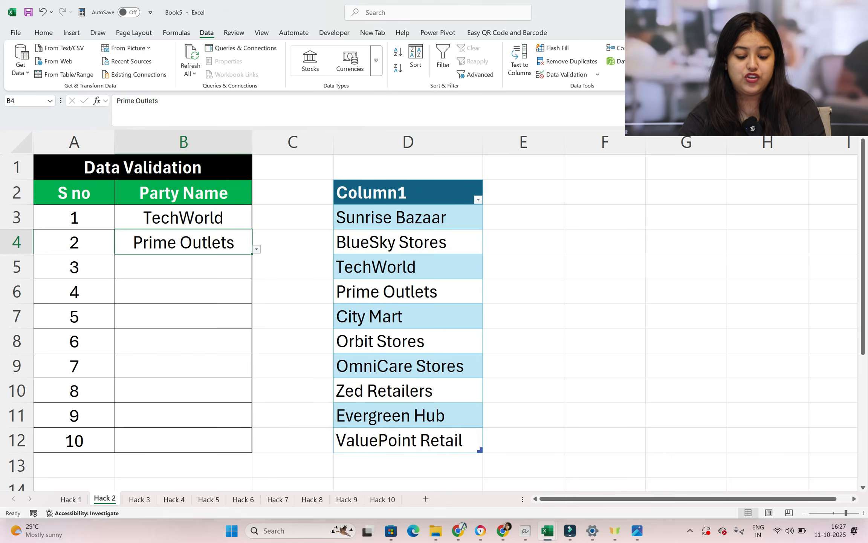
{"action": "left_click", "coordinate": [227, 271]}
{"action": "left_click", "coordinate": [256, 274]}
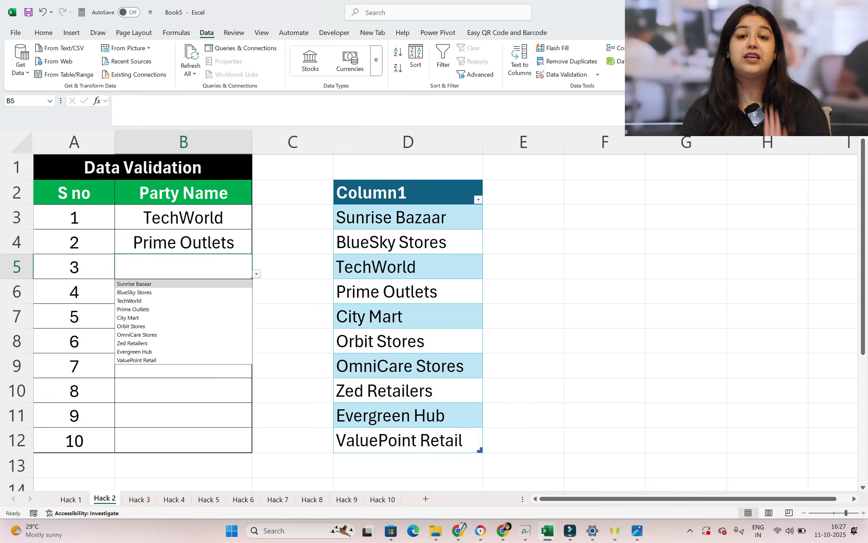
Extend the party table by entering Accounts Expert in D13, directly below its last row
{"action": "left_click", "coordinate": [411, 463]}
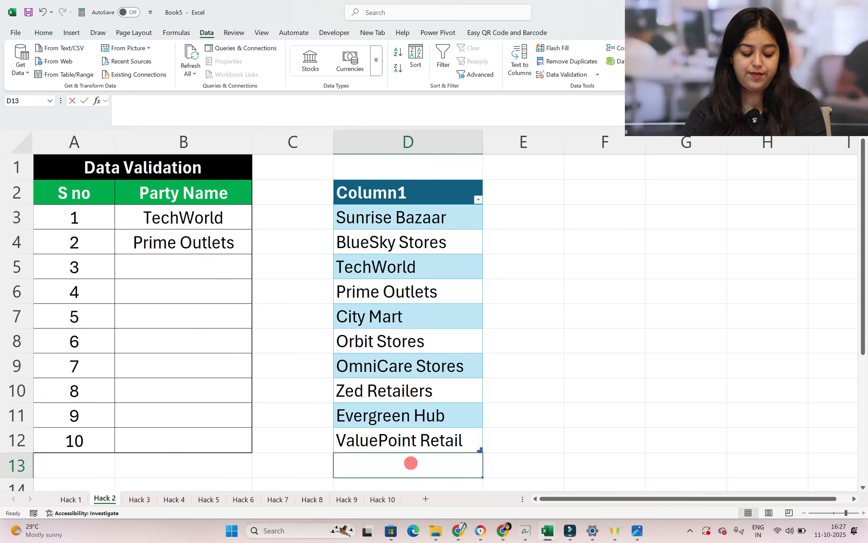
{"action": "type", "text": "Accounts E"}
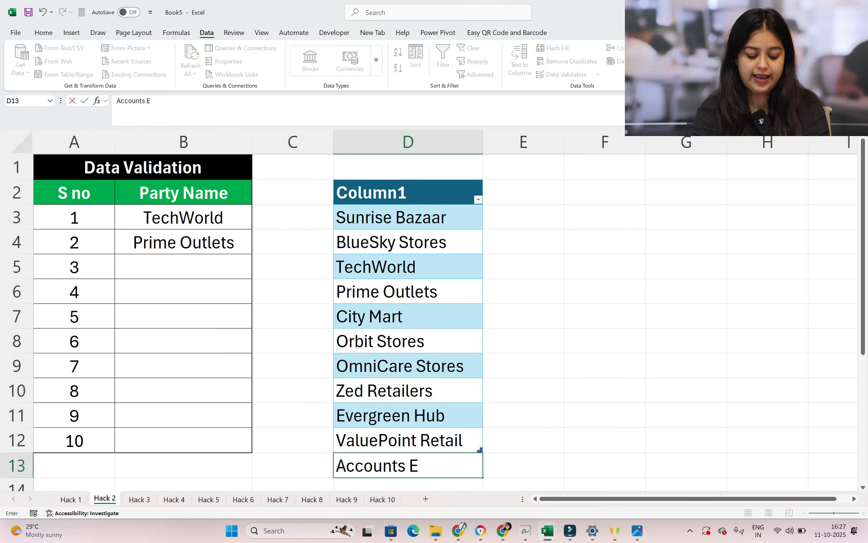
{"action": "type", "text": "xpert"}
{"action": "key", "text": "Return"}
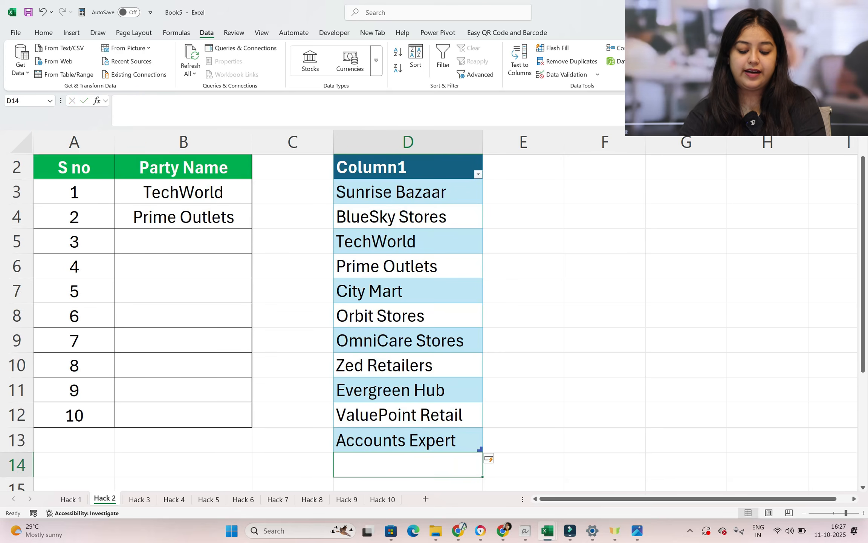
Choose the new Accounts Expert entry as the party name in B5 from its dropdown
{"action": "left_click", "coordinate": [217, 239]}
{"action": "left_click", "coordinate": [256, 248]}
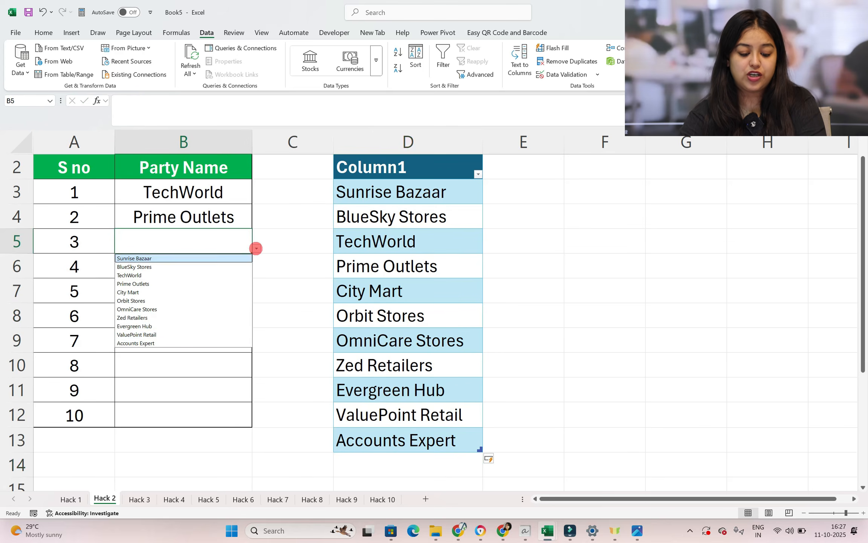
{"action": "left_click", "coordinate": [159, 342]}
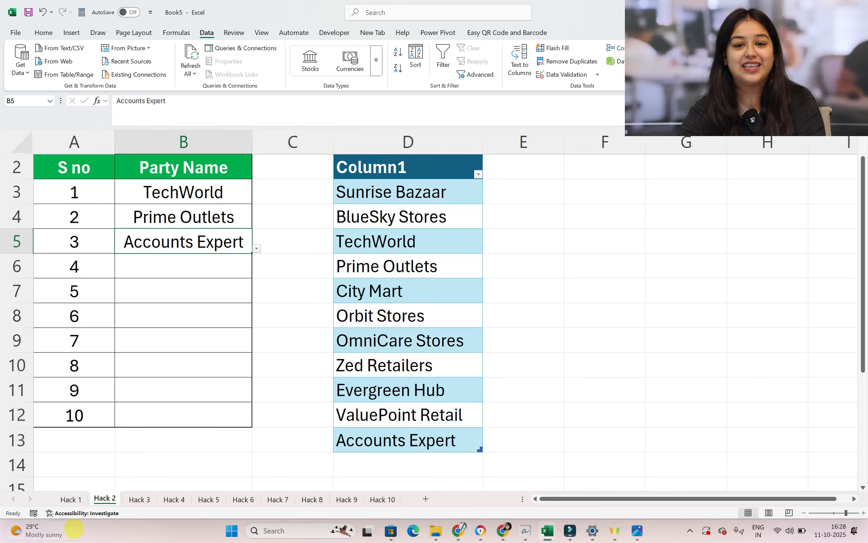
On the Hack 3 sheet, apply the custom format dd/mm/yyyy to all invoice dates from B3 down
{"action": "mouse_move", "coordinate": [74, 529]}
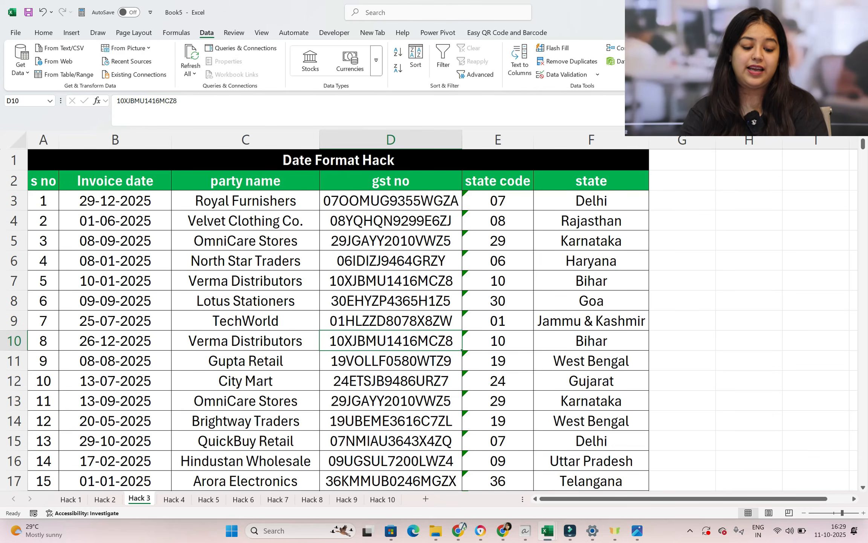
{"action": "left_click", "coordinate": [125, 202]}
{"action": "key", "text": "ctrl+shift+Down"}
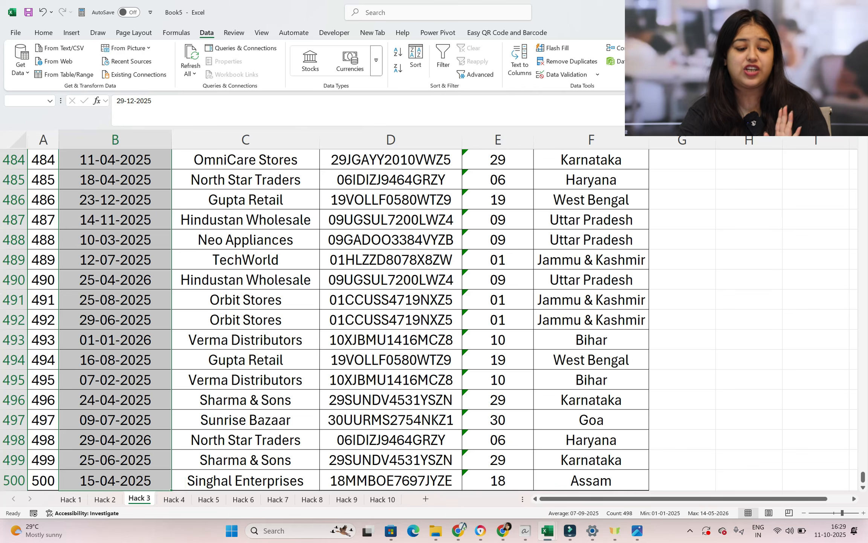
{"action": "left_click", "coordinate": [43, 33]}
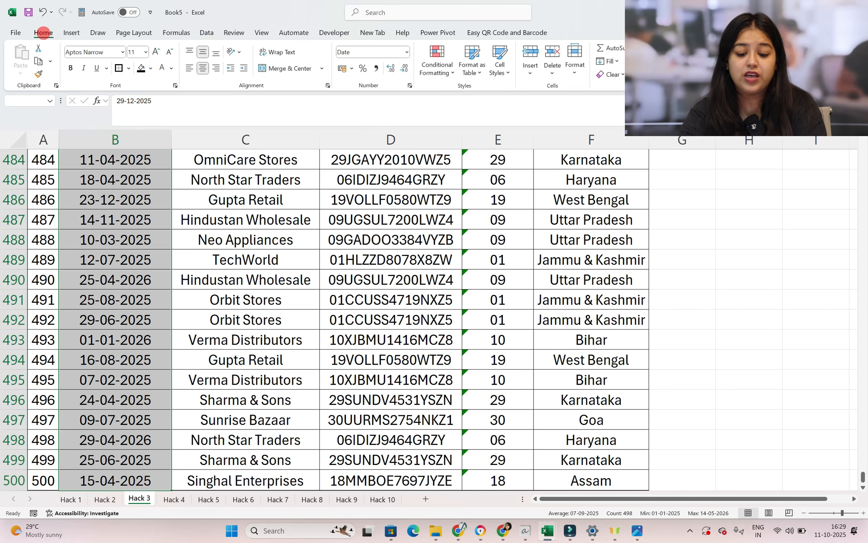
{"action": "left_click", "coordinate": [410, 85]}
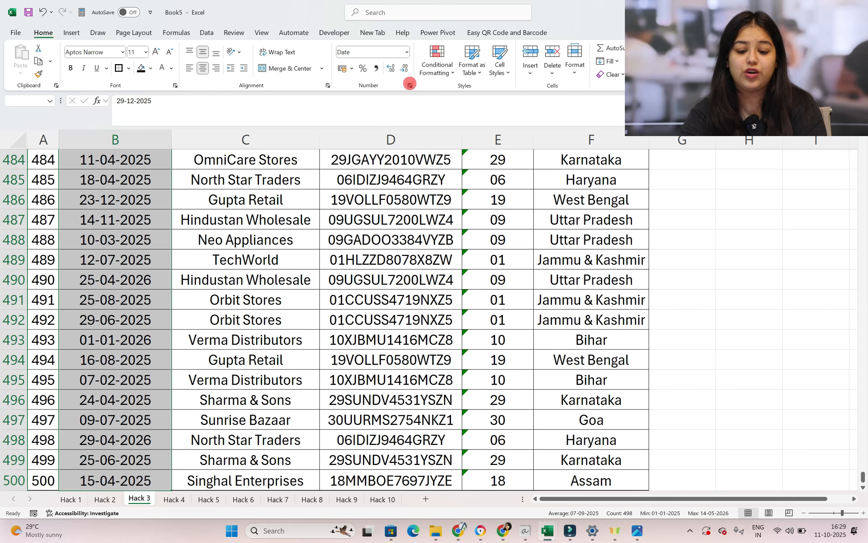
{"action": "left_click", "coordinate": [479, 127]}
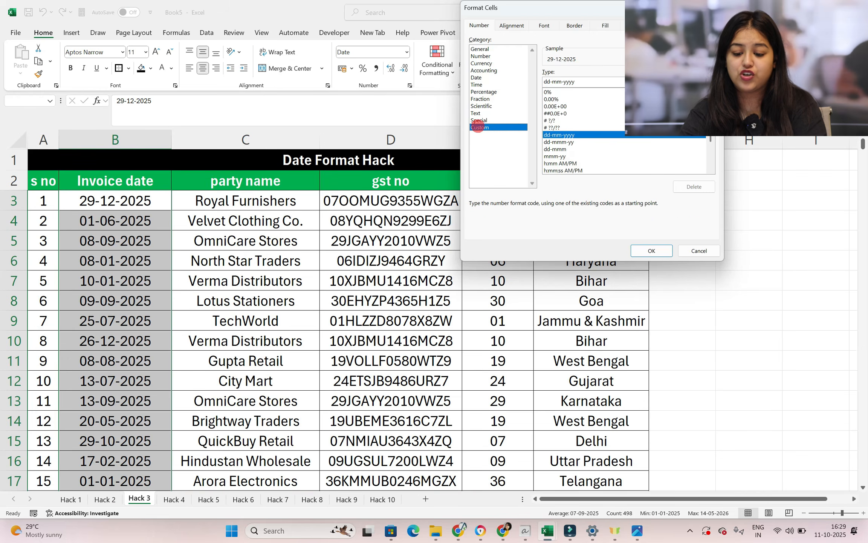
{"action": "left_click", "coordinate": [552, 81]}
{"action": "key", "text": "BackSpace"}
{"action": "type", "text": "/"}
{"action": "left_click", "coordinate": [564, 82]}
{"action": "key", "text": "BackSpace"}
{"action": "type", "text": "/mm/"}
{"action": "left_click", "coordinate": [656, 250]}
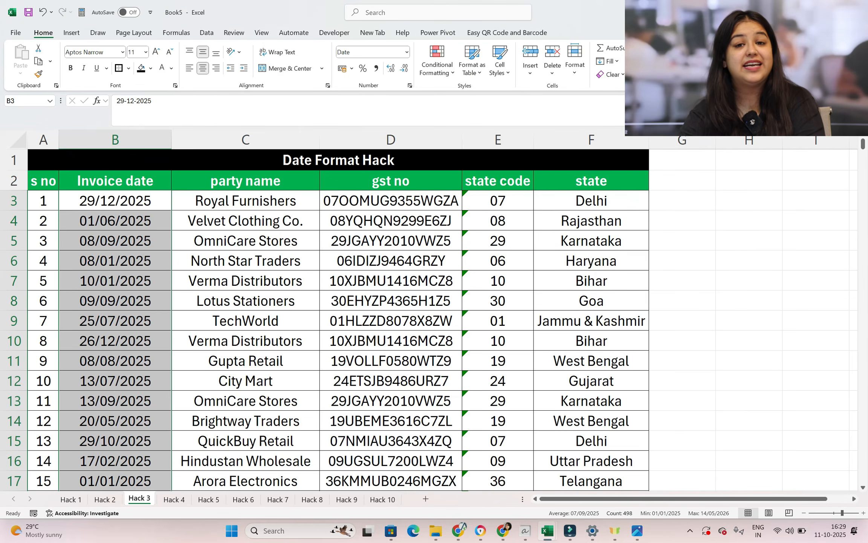
Reselect all invoice dates from B3 down and apply the custom format mmmm to display full month names
{"action": "left_click", "coordinate": [118, 240]}
{"action": "left_click", "coordinate": [125, 205]}
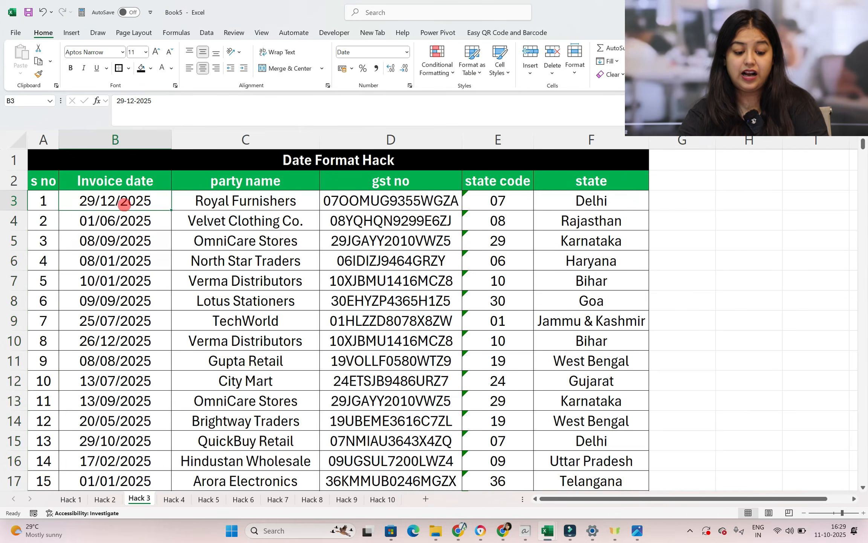
{"action": "key", "text": "ctrl+shift+Down"}
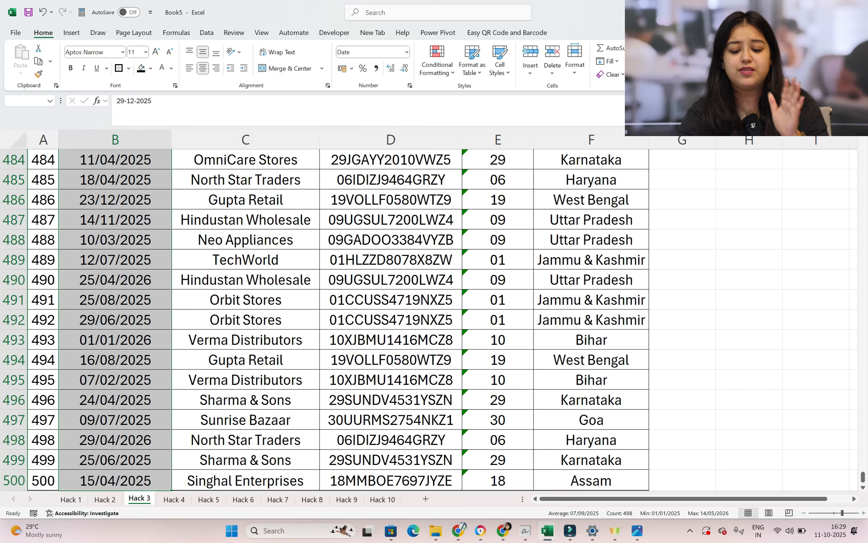
{"action": "key", "text": "ctrl+BackSpace"}
{"action": "left_click", "coordinate": [409, 85]}
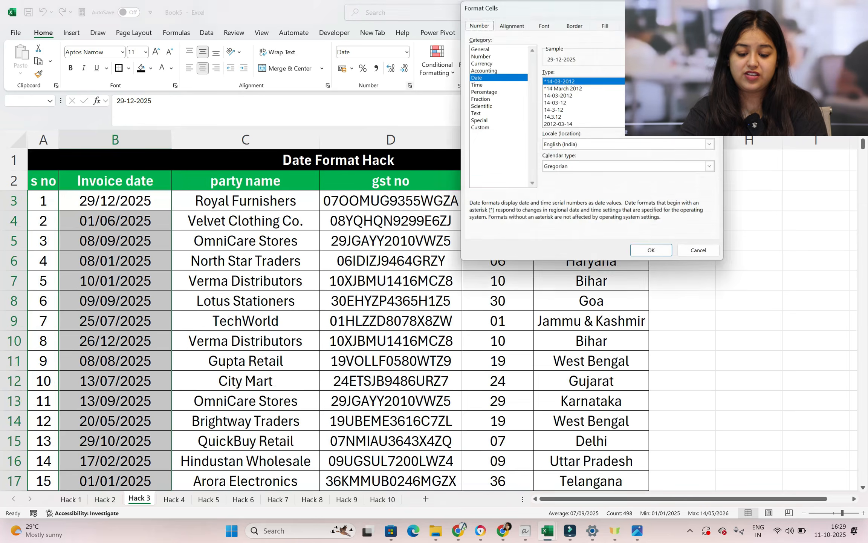
{"action": "left_click", "coordinate": [485, 128]}
{"action": "left_click", "coordinate": [594, 83]}
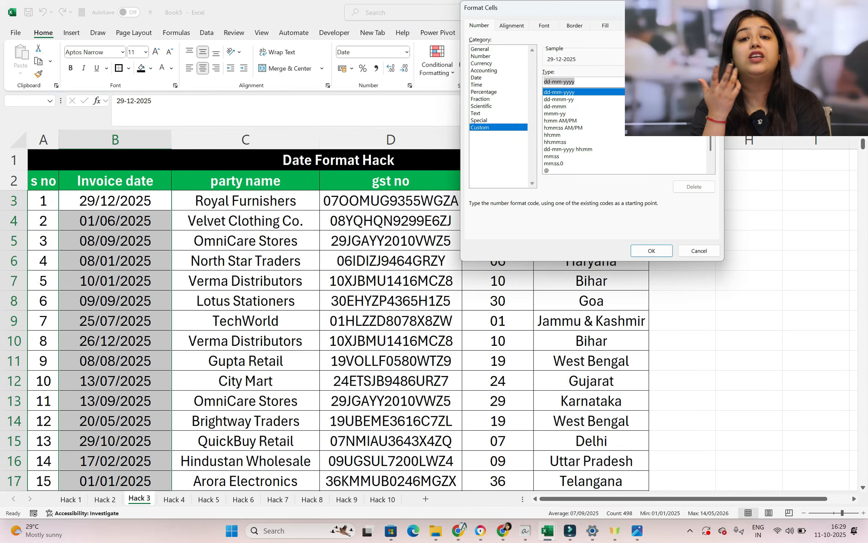
{"action": "type", "text": "mmmm"}
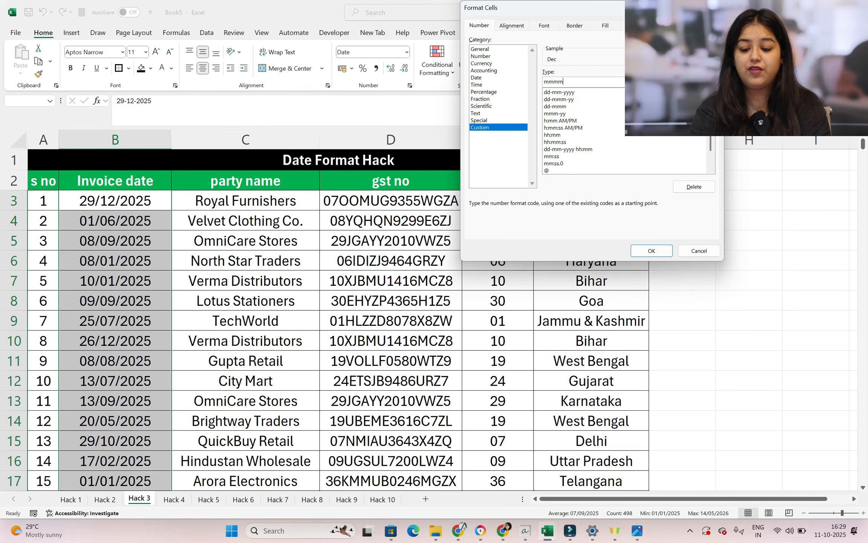
{"action": "left_click", "coordinate": [652, 250]}
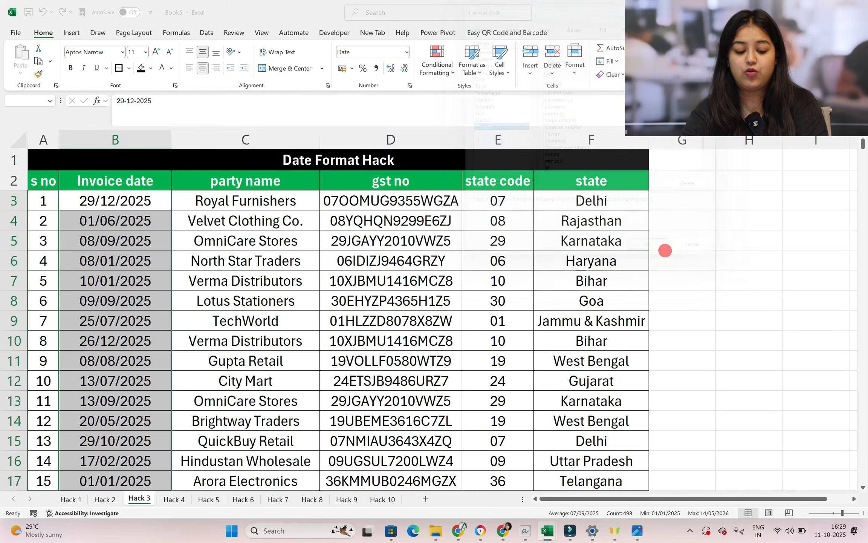
{"action": "scroll", "coordinate": [339, 321], "scroll_direction": "down", "scroll_amount": 14}
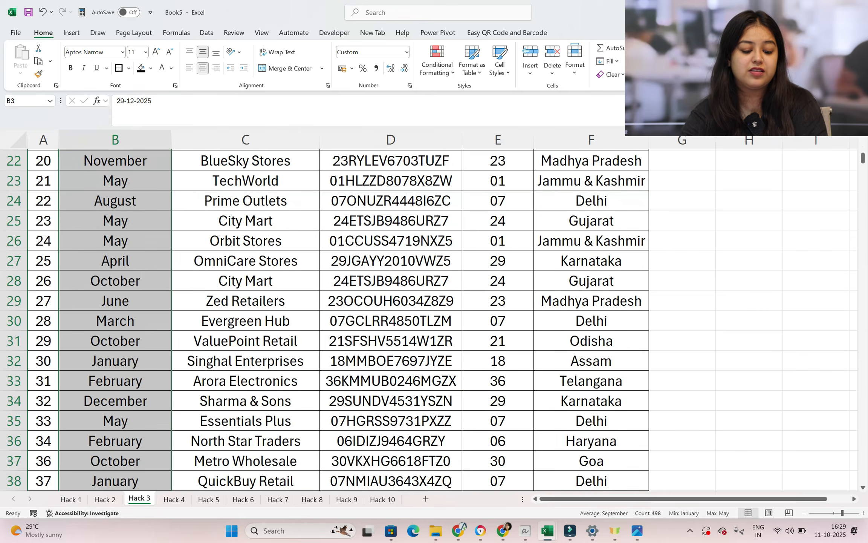
{"action": "scroll", "coordinate": [339, 320], "scroll_direction": "up", "scroll_amount": 14}
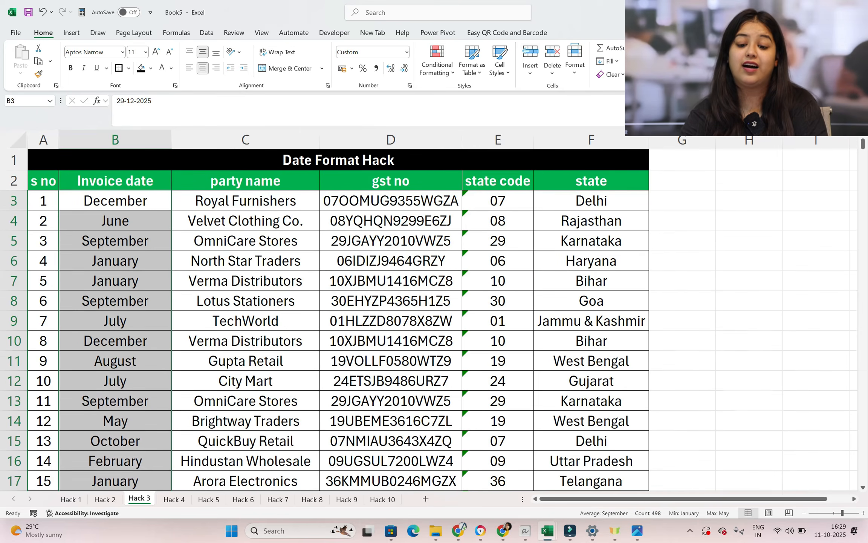
Change the selected invoice dates' custom format to dddd to display full weekday names
{"action": "left_click", "coordinate": [410, 85]}
{"action": "type", "text": "dddd"}
{"action": "key", "text": "Return"}
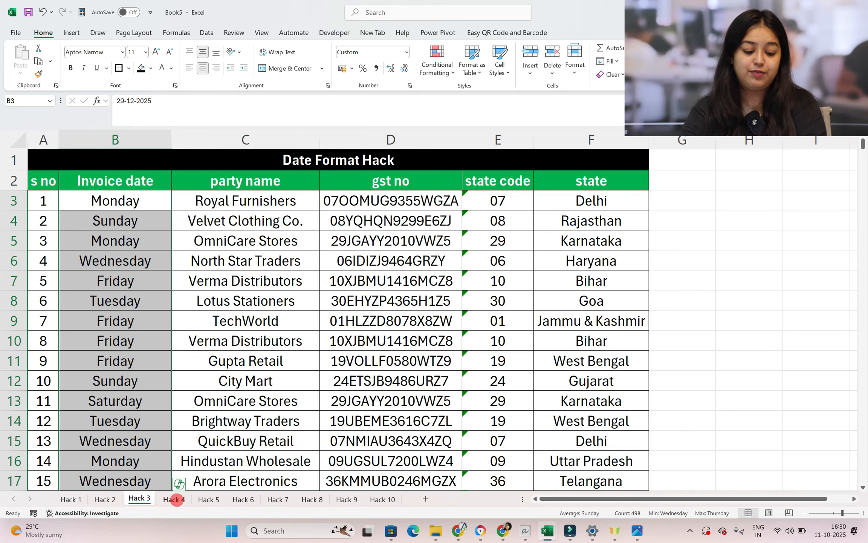
On the Hack 4 sheet, fill party cells C5, C8, C13, C15, C16 and GST cells D5, D9, D12, D14 with yellow
{"action": "left_click", "coordinate": [174, 498]}
{"action": "left_click", "coordinate": [479, 278]}
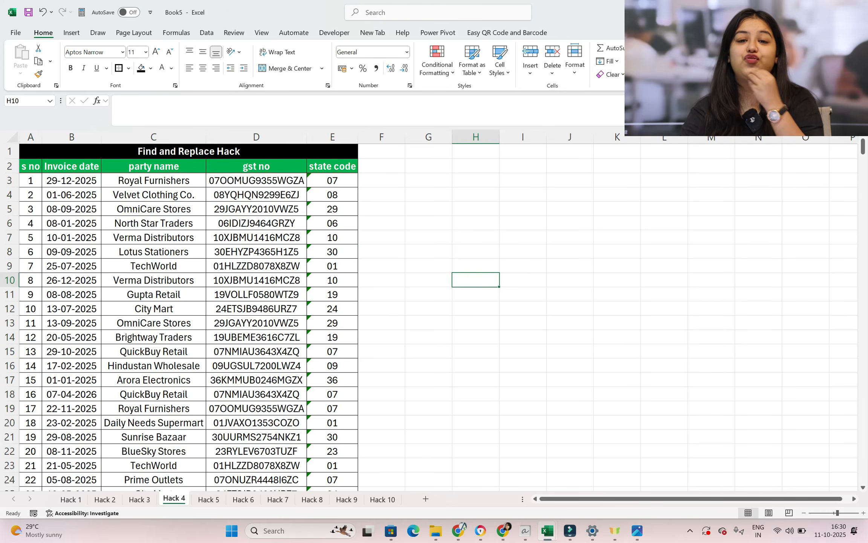
{"action": "scroll", "coordinate": [433, 309], "scroll_direction": "up", "scroll_amount": 3}
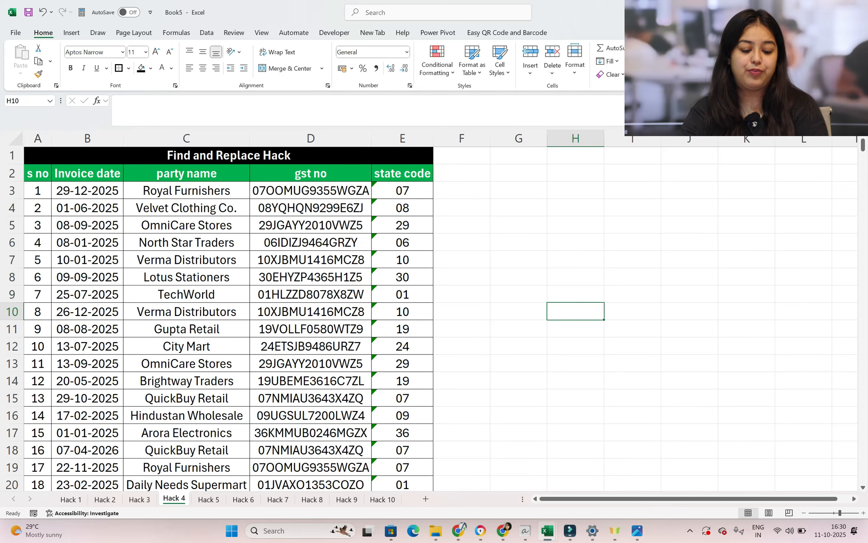
{"action": "scroll", "coordinate": [433, 309], "scroll_direction": "up", "scroll_amount": 2}
{"action": "left_click", "coordinate": [218, 220]}
{"action": "left_click", "coordinate": [218, 280], "text": "ctrl"}
{"action": "left_click", "coordinate": [222, 373], "text": "ctrl"}
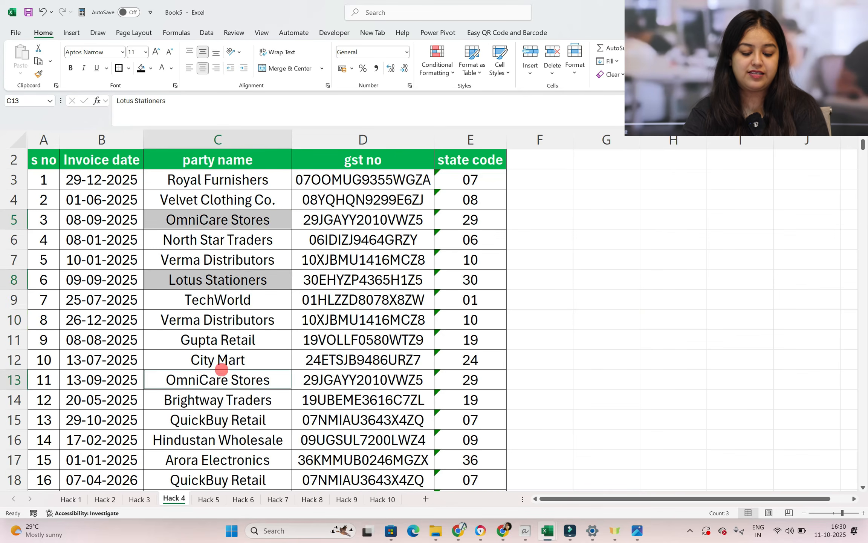
{"action": "left_click", "coordinate": [219, 418], "text": "ctrl"}
{"action": "left_click", "coordinate": [218, 439], "text": "ctrl"}
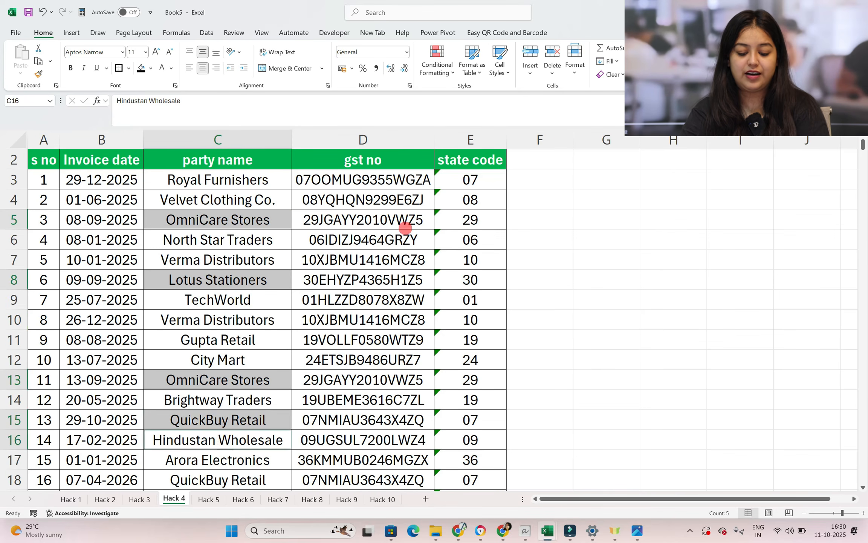
{"action": "left_click", "coordinate": [362, 220], "text": "ctrl"}
{"action": "left_click", "coordinate": [387, 299], "text": "ctrl"}
{"action": "left_click", "coordinate": [373, 359], "text": "ctrl"}
{"action": "left_click", "coordinate": [386, 401], "text": "ctrl"}
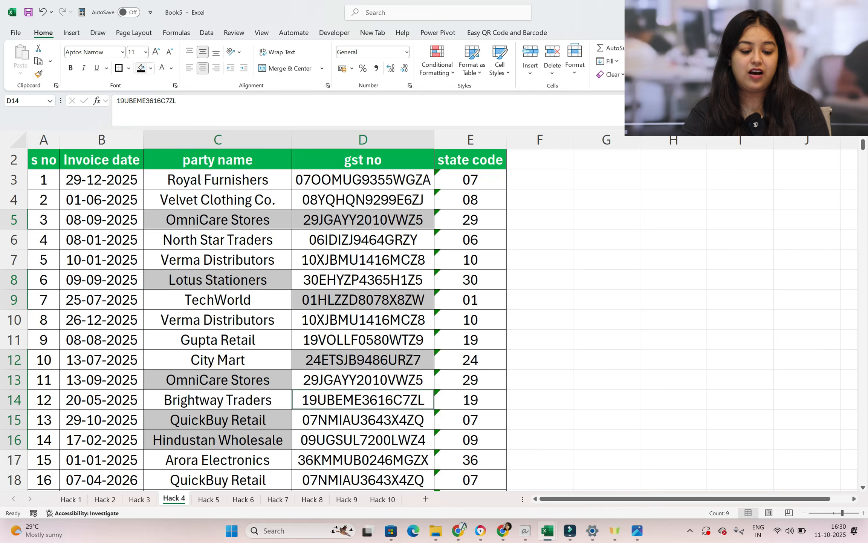
{"action": "left_click", "coordinate": [150, 68]}
{"action": "left_click", "coordinate": [185, 199]}
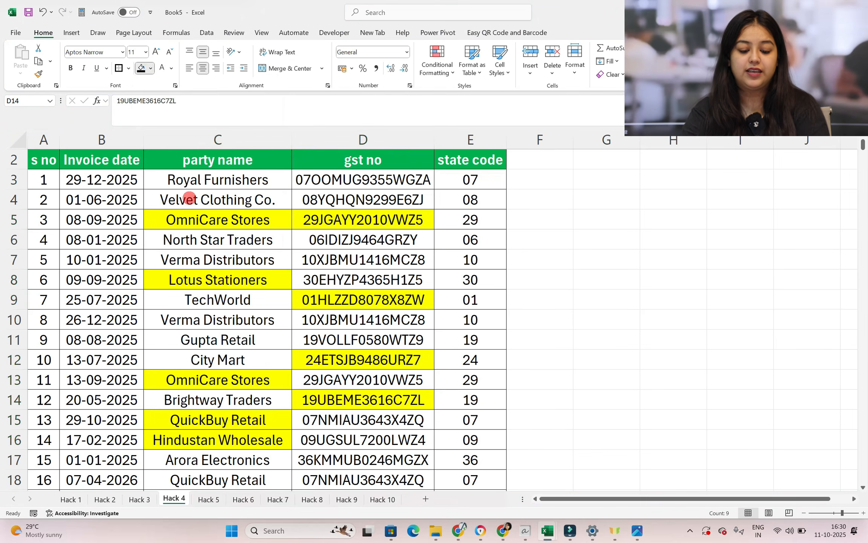
{"action": "left_click", "coordinate": [612, 322]}
Open Find and Replace and clear the leftover formats from both the find and replace criteria
{"action": "scroll", "coordinate": [617, 326], "scroll_direction": "down", "scroll_amount": 1}
{"action": "scroll", "coordinate": [618, 325], "scroll_direction": "down", "scroll_amount": 1}
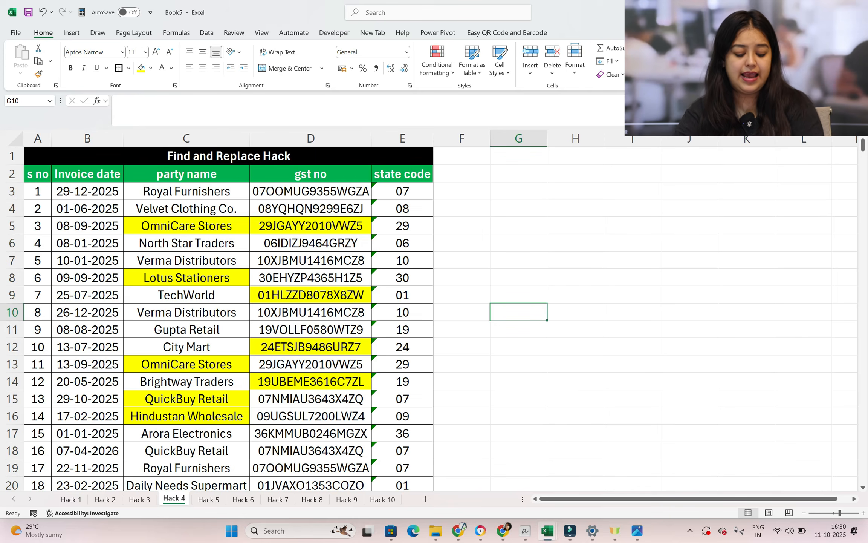
{"action": "key", "text": "ctrl+h"}
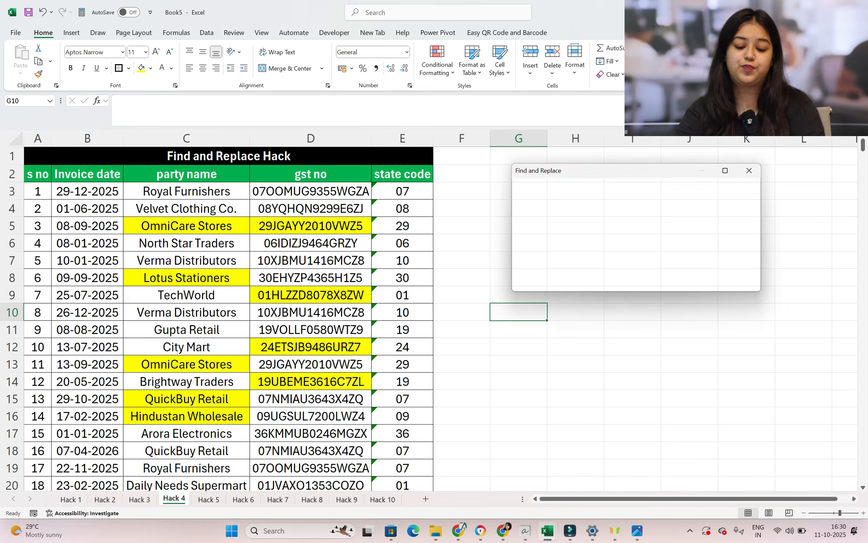
{"action": "left_click_drag", "start_coordinate": [581, 176], "coordinate": [338, 167]}
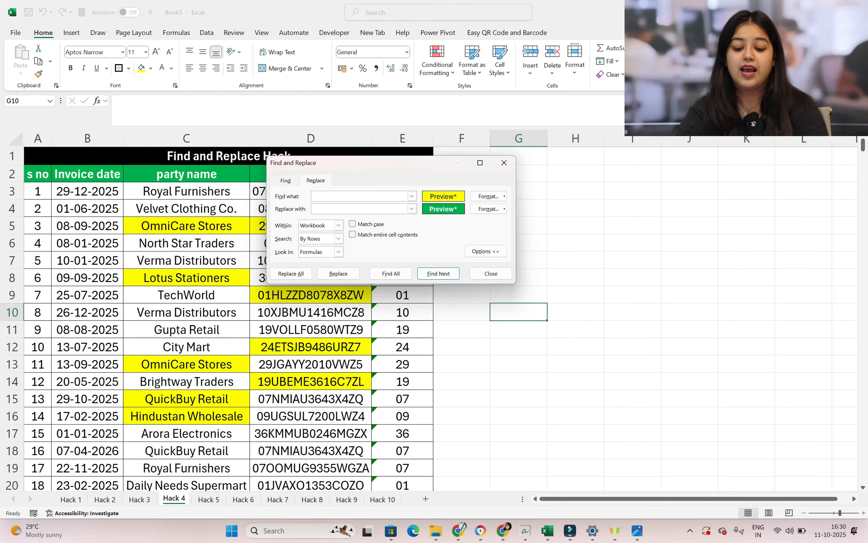
{"action": "left_click", "coordinate": [504, 196]}
{"action": "left_click", "coordinate": [506, 240]}
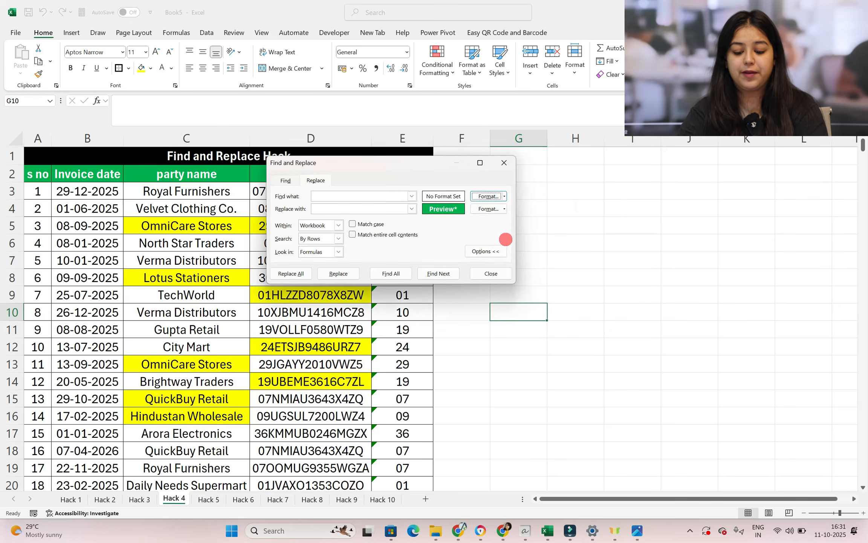
{"action": "left_click", "coordinate": [504, 209]}
{"action": "left_click", "coordinate": [514, 256]}
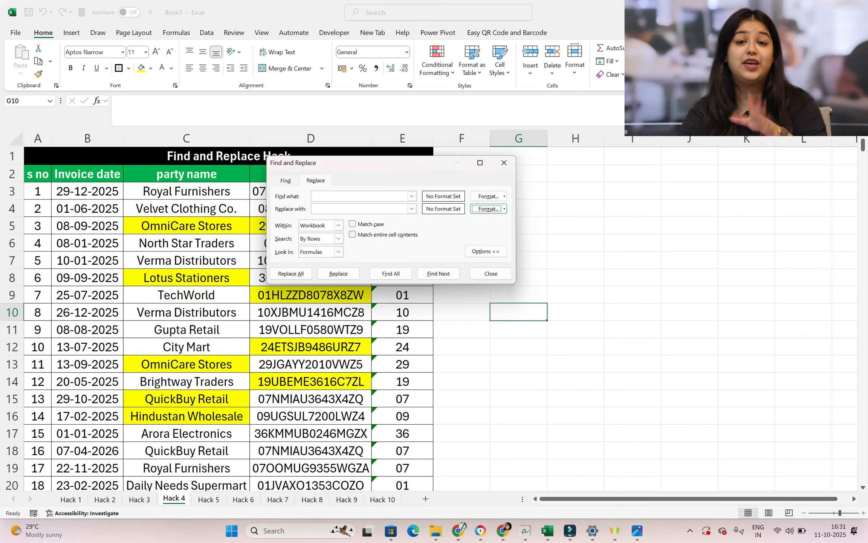
Pick up the find format from the yellow OmniCare Stores cell C5
{"action": "left_click_drag", "start_coordinate": [430, 169], "coordinate": [494, 139]}
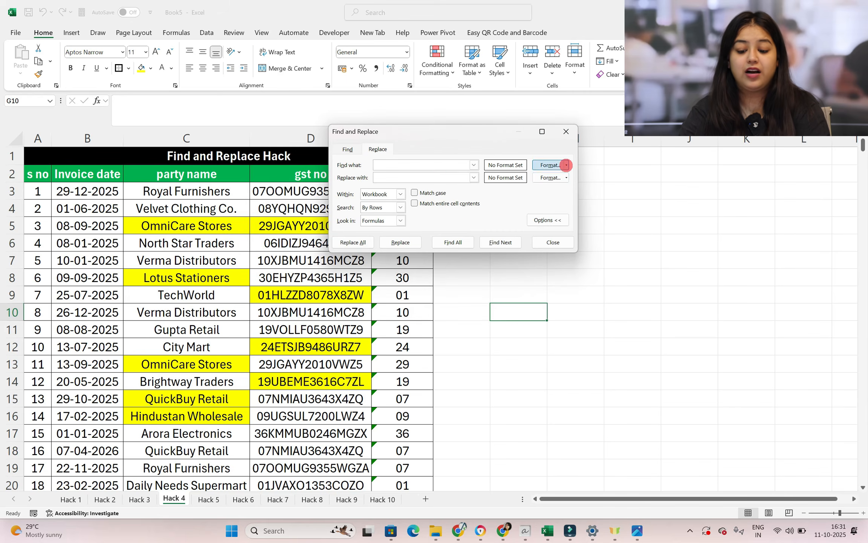
{"action": "left_click", "coordinate": [565, 164]}
{"action": "left_click", "coordinate": [572, 194]}
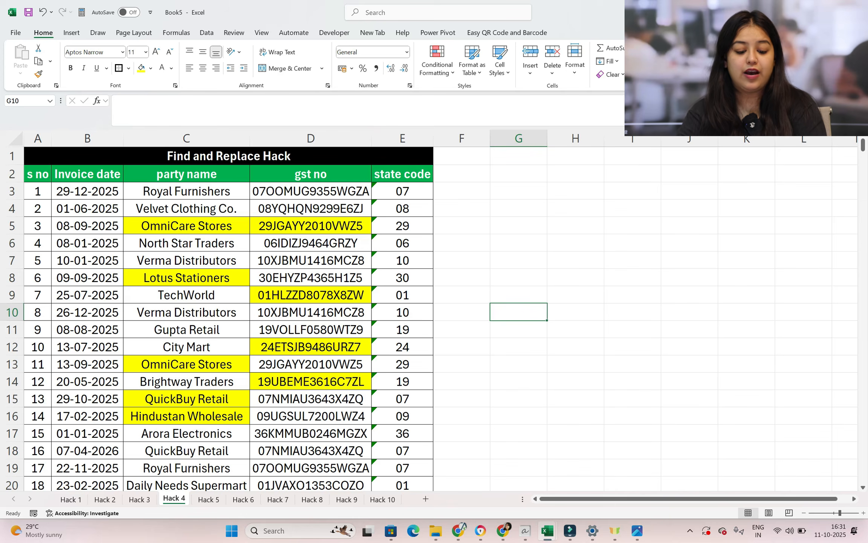
{"action": "left_click", "coordinate": [241, 224]}
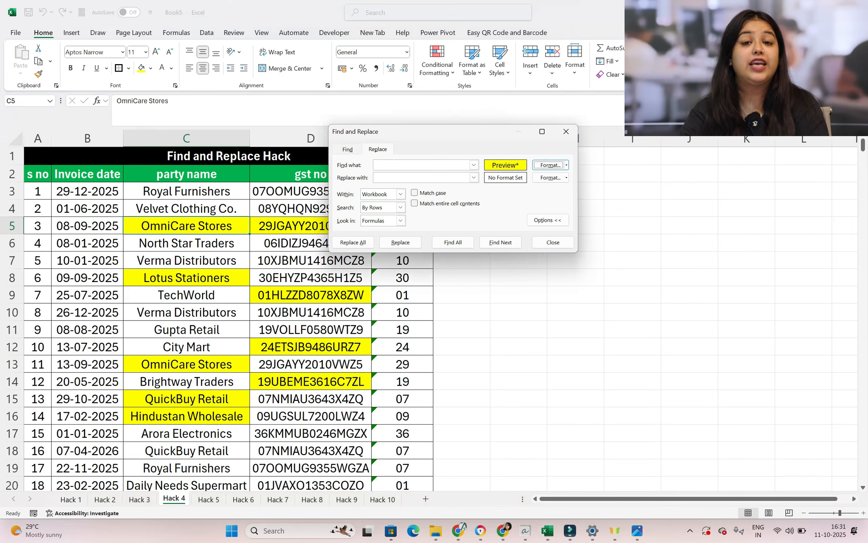
Set the replacement format to a red fill with bold white text and replace all matching formats in the workbook
{"action": "left_click", "coordinate": [566, 177]}
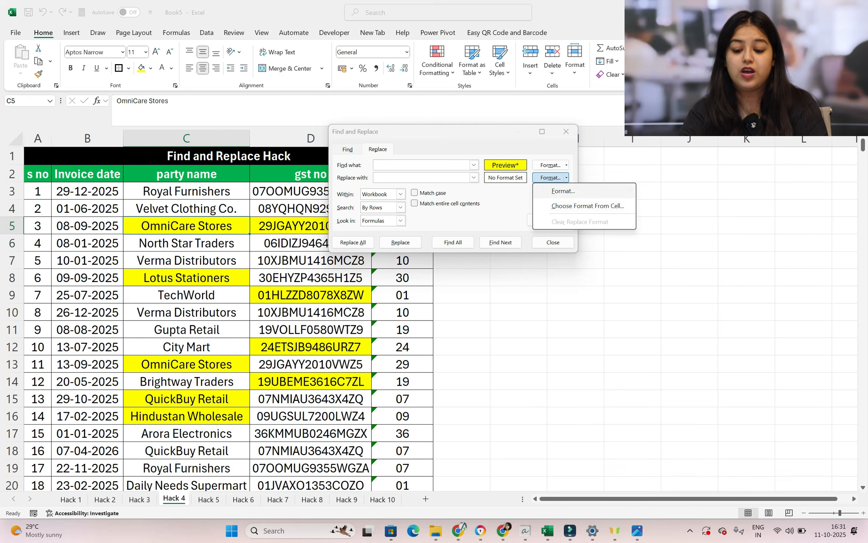
{"action": "left_click", "coordinate": [509, 178]}
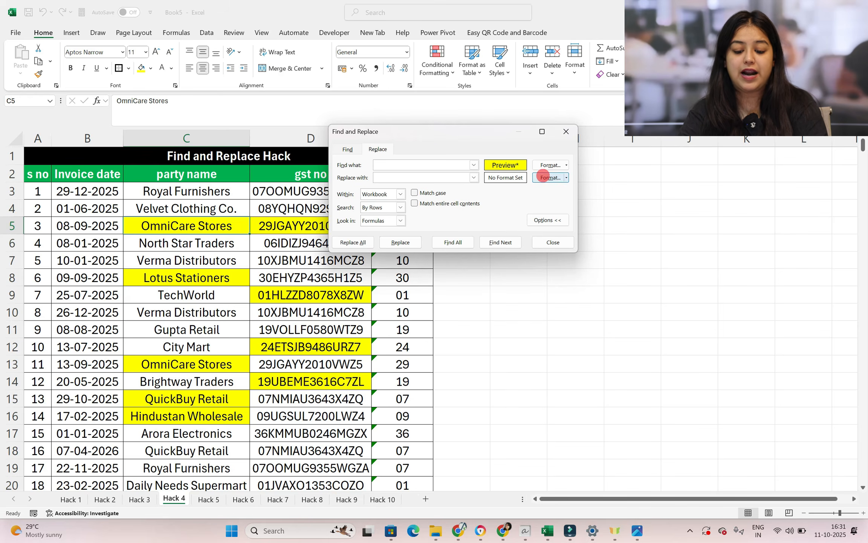
{"action": "left_click", "coordinate": [548, 176]}
{"action": "left_click", "coordinate": [605, 25]}
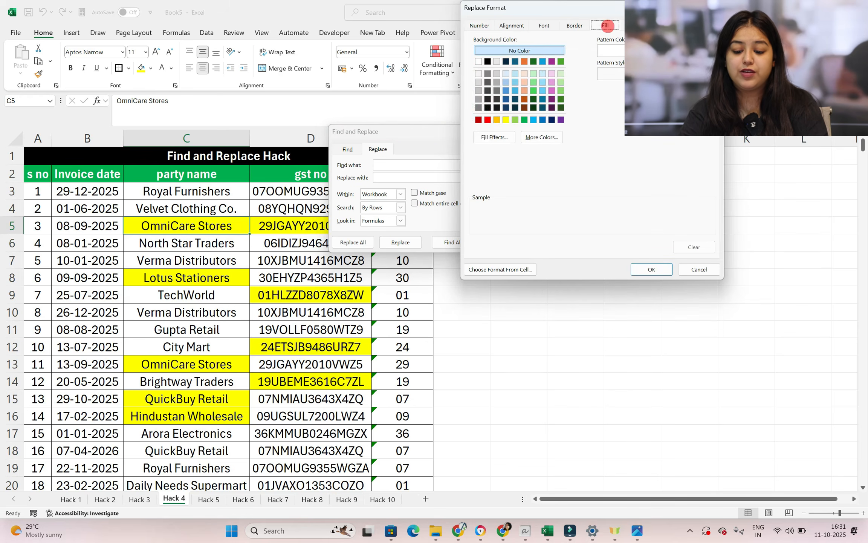
{"action": "left_click", "coordinate": [487, 120]}
{"action": "left_click", "coordinate": [544, 25]}
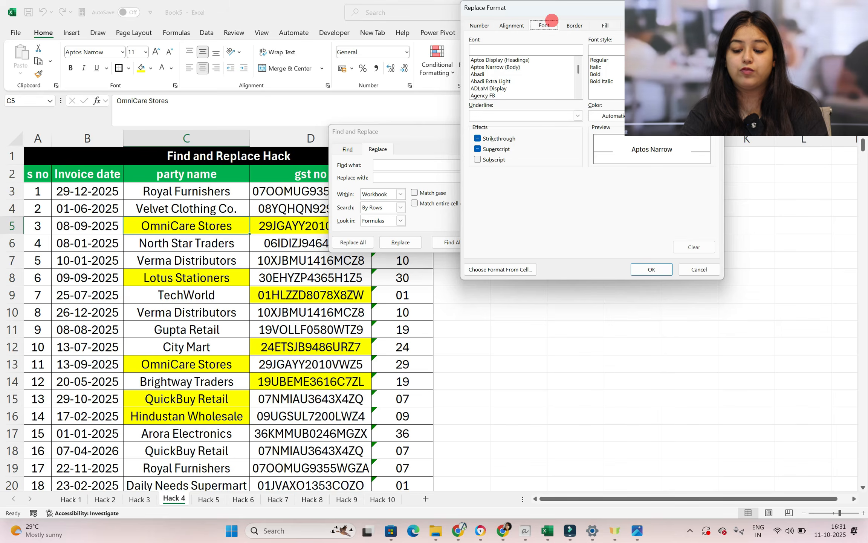
{"action": "left_click", "coordinate": [605, 116]}
{"action": "left_click", "coordinate": [595, 155]}
{"action": "left_click", "coordinate": [595, 73]}
{"action": "left_click", "coordinate": [652, 269]}
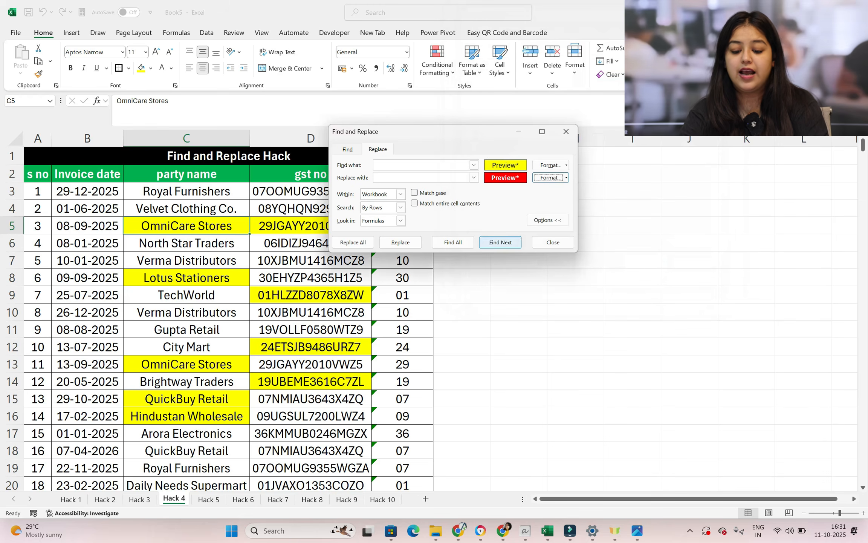
{"action": "left_click", "coordinate": [356, 242]}
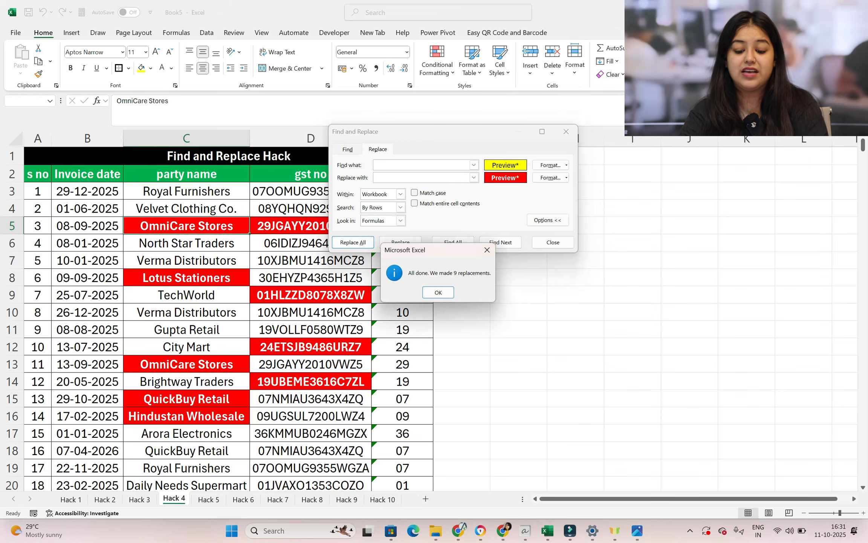
Run the format replacement across the workbook once more and close Find and Replace
{"action": "left_click", "coordinate": [438, 291]}
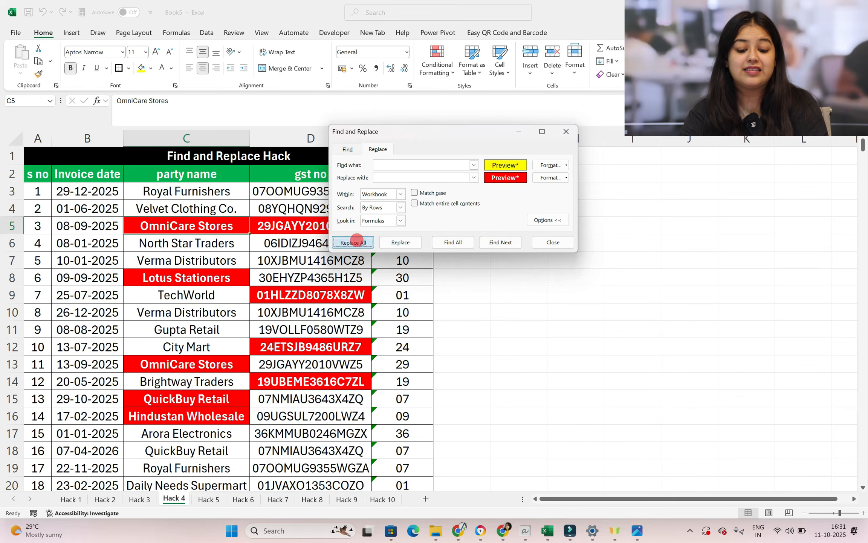
{"action": "left_click", "coordinate": [354, 241]}
{"action": "left_click", "coordinate": [444, 293]}
{"action": "left_click", "coordinate": [568, 130]}
{"action": "left_click", "coordinate": [581, 274]}
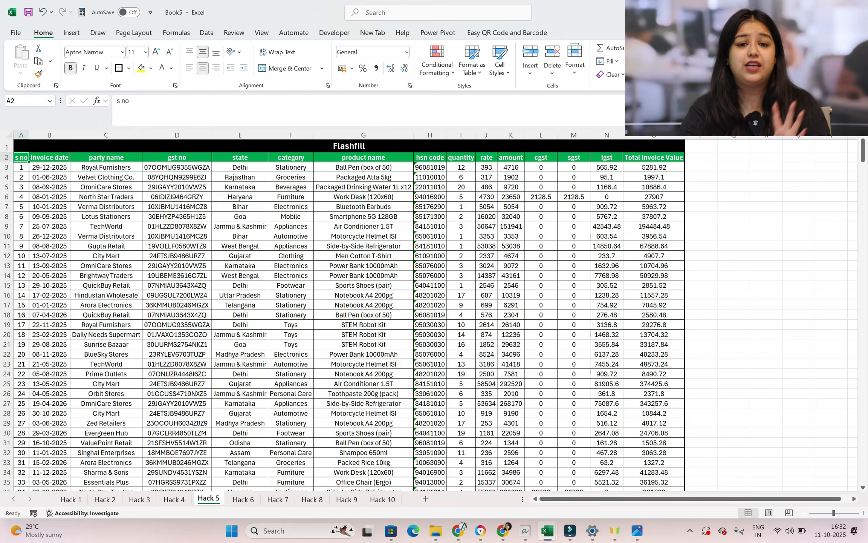
On the Hack 5 sheet, insert a blank column between the gst no and state columns
{"action": "left_click", "coordinate": [176, 134]}
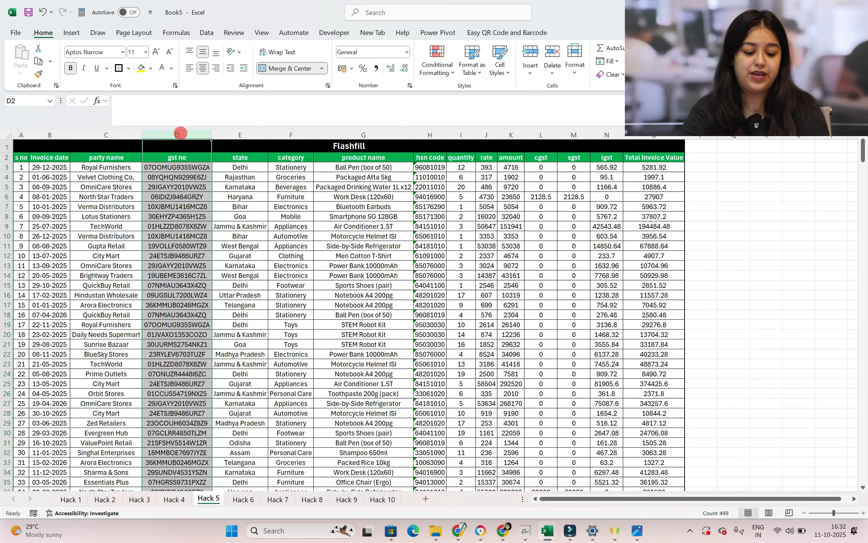
{"action": "scroll", "coordinate": [177, 134], "scroll_direction": "up", "scroll_amount": 3}
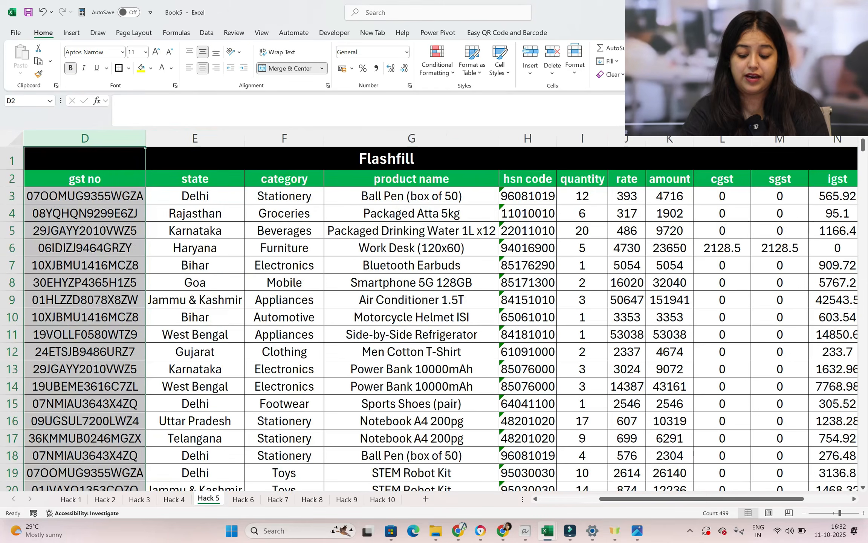
{"action": "left_click_drag", "start_coordinate": [619, 499], "coordinate": [586, 499]}
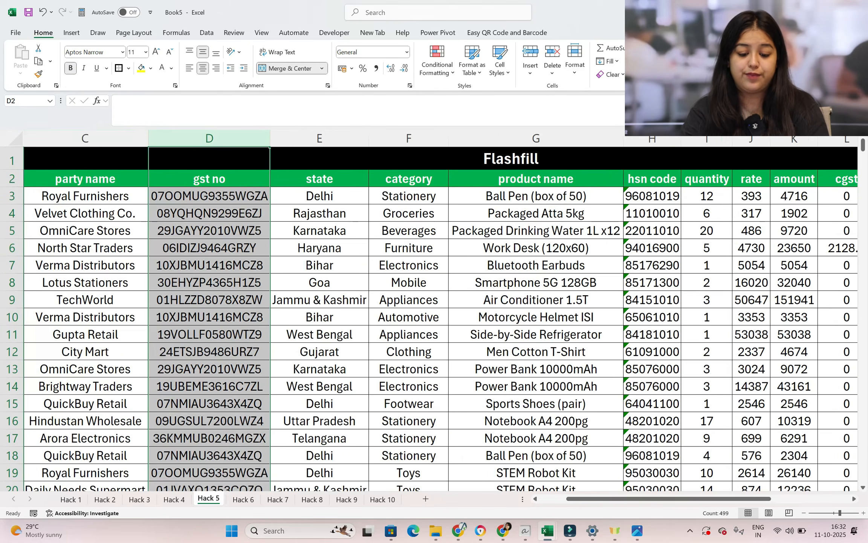
{"action": "left_click", "coordinate": [320, 138]}
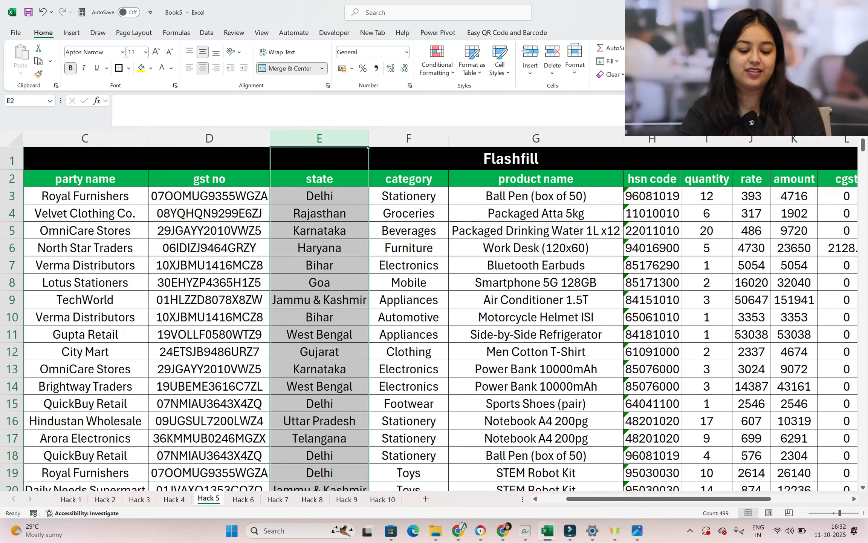
{"action": "left_click", "coordinate": [425, 137]}
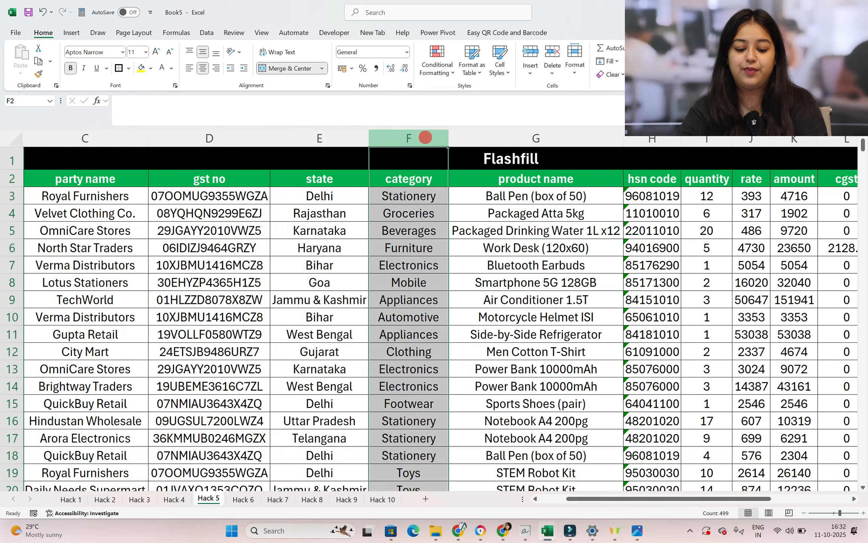
{"action": "left_click", "coordinate": [316, 141]}
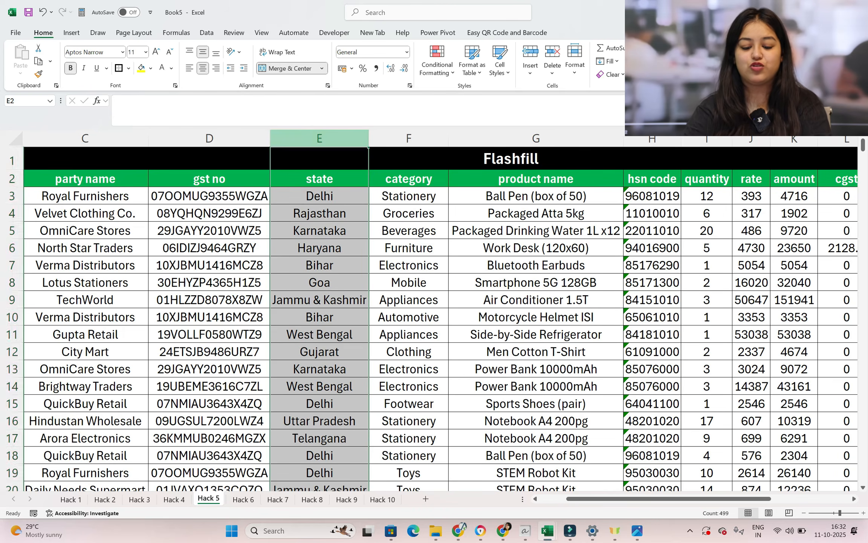
{"action": "key", "text": "ctrl+shift+plus"}
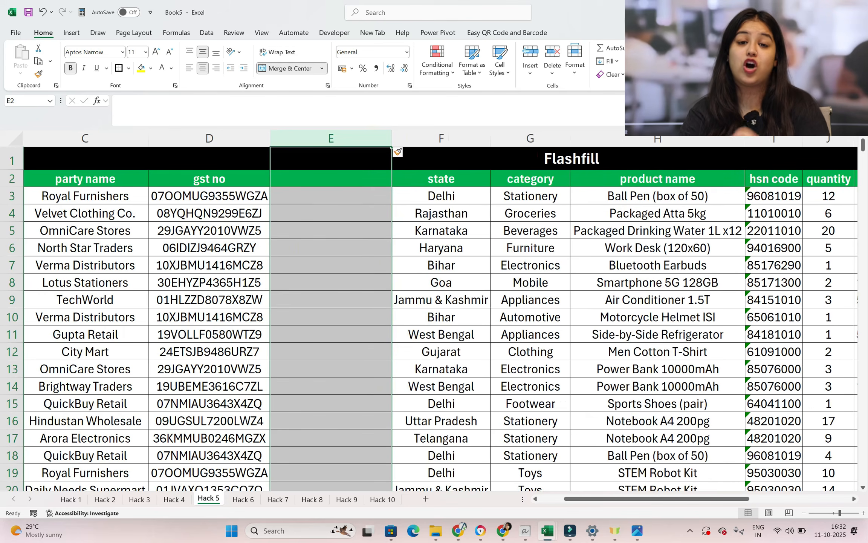
Enter the header State Code in cell E2 of the new column
{"action": "left_click", "coordinate": [388, 182]}
{"action": "type", "text": "Sta"}
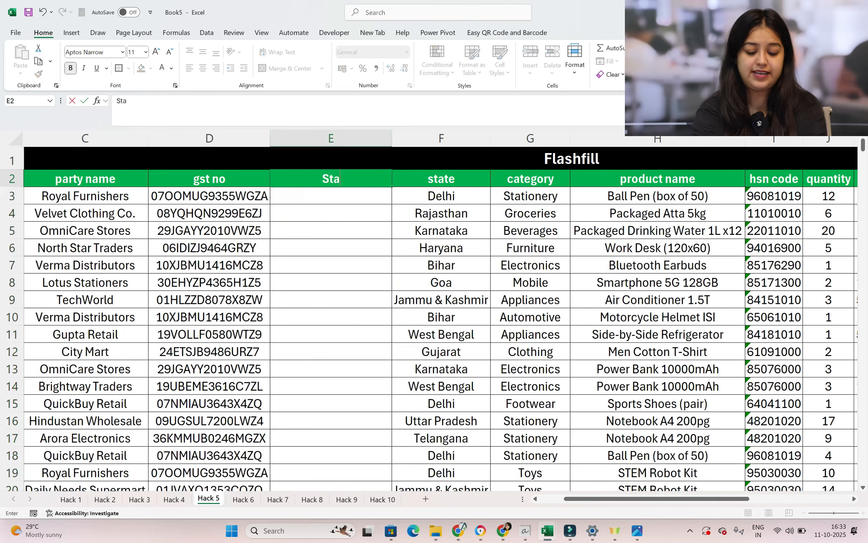
{"action": "type", "text": "te Code"}
{"action": "key", "text": "Return"}
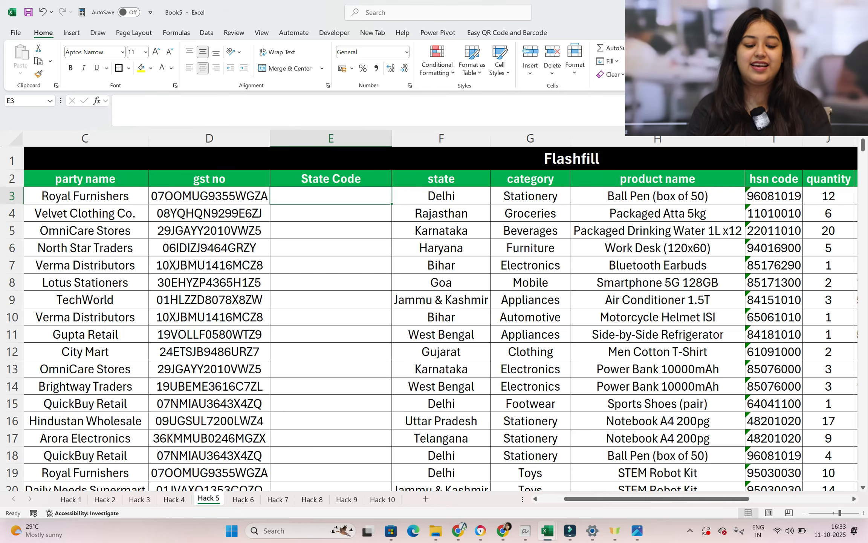
Enter 07 as text in E3 and Flash Fill the state codes down the rest of the column
{"action": "type", "text": "'07"}
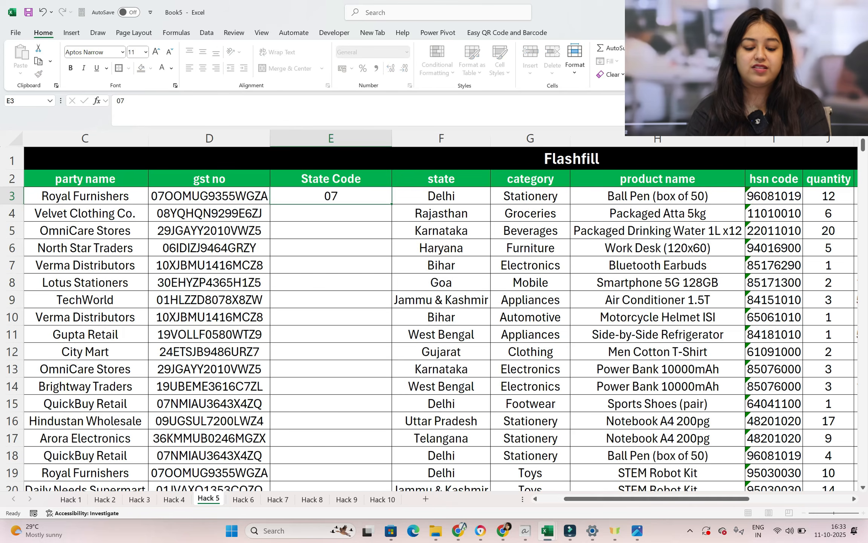
{"action": "key", "text": "Return"}
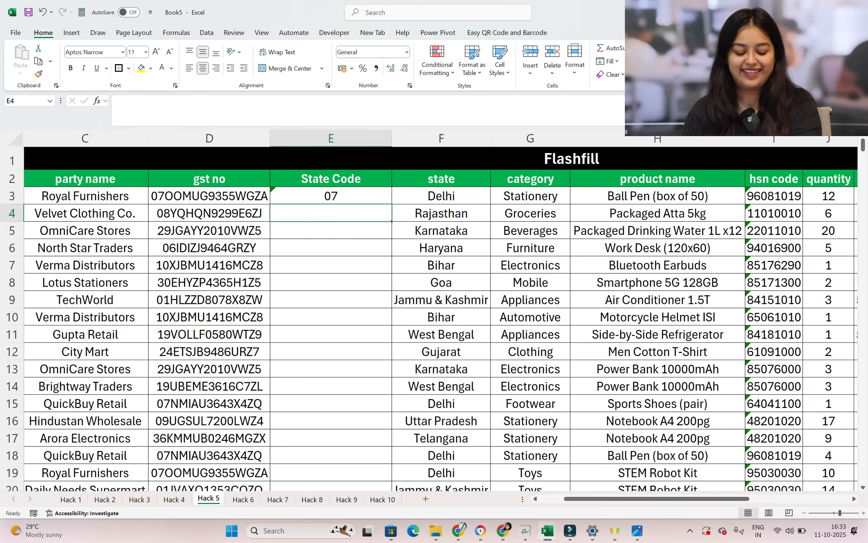
{"action": "key", "text": "ctrl+e"}
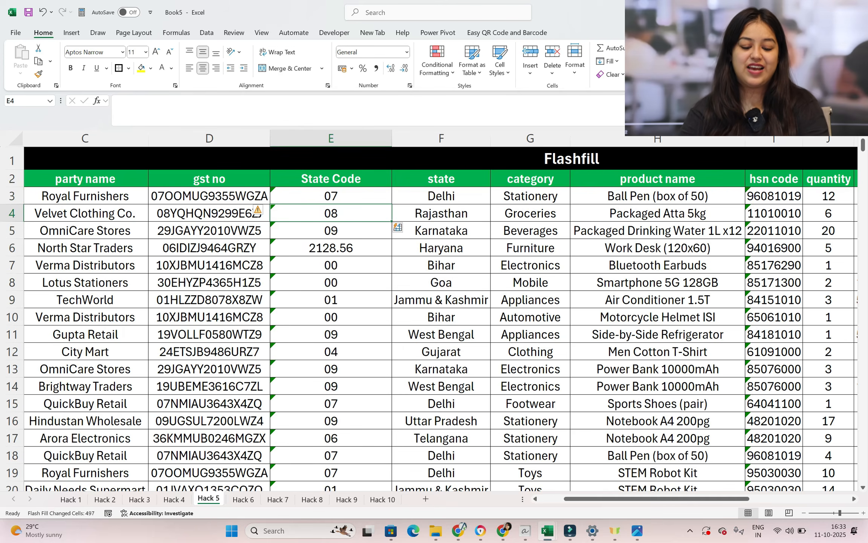
{"action": "scroll", "coordinate": [441, 317], "scroll_direction": "down", "scroll_amount": 4}
{"action": "scroll", "coordinate": [440, 317], "scroll_direction": "up", "scroll_amount": 3}
{"action": "scroll", "coordinate": [350, 247], "scroll_direction": "up", "scroll_amount": 1}
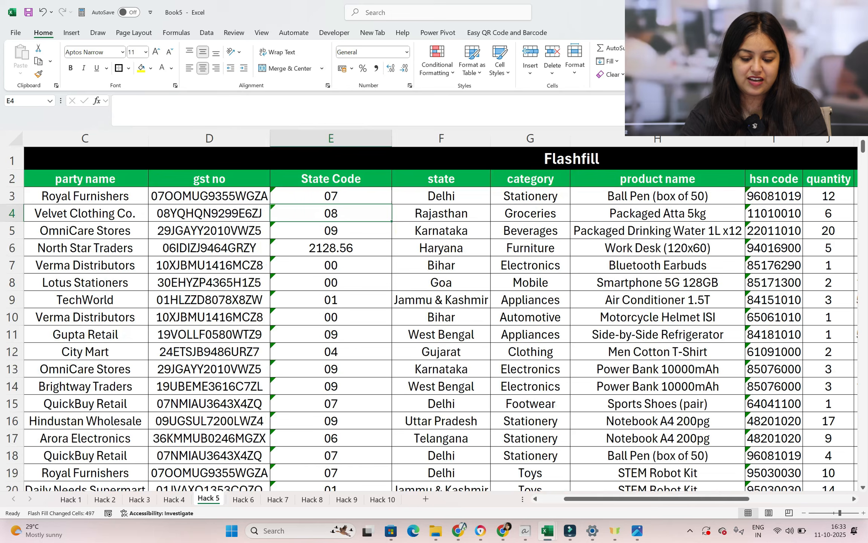
Replace the wrong state code in E6 with 06 as text and rerun Flash Fill on the column
{"action": "left_click", "coordinate": [351, 247]}
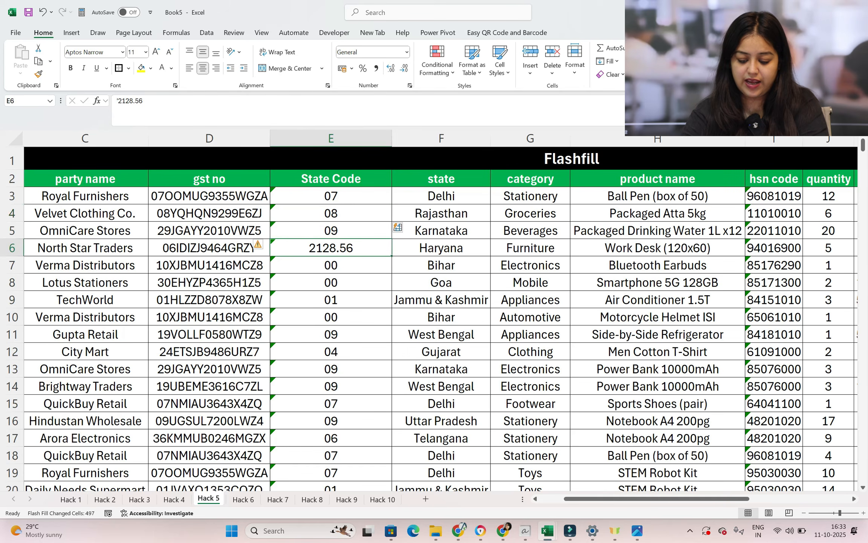
{"action": "key", "text": "Delete"}
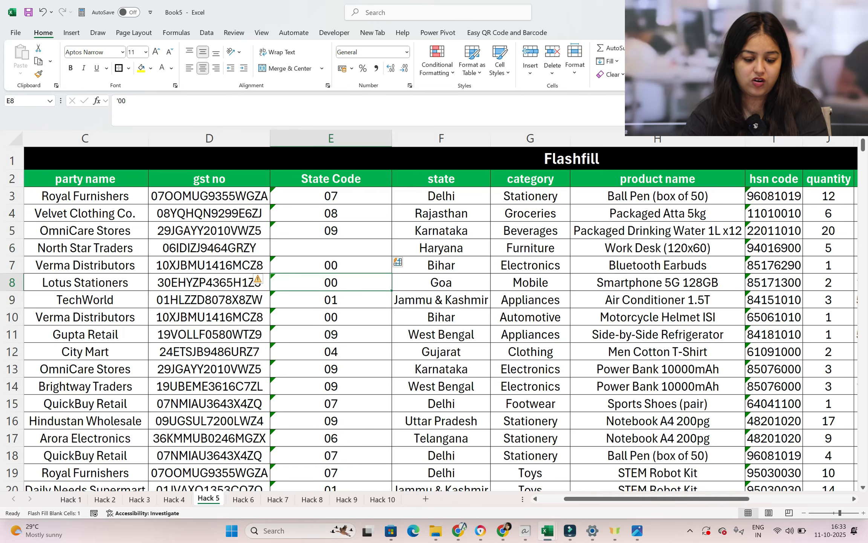
{"action": "left_click", "coordinate": [190, 249]}
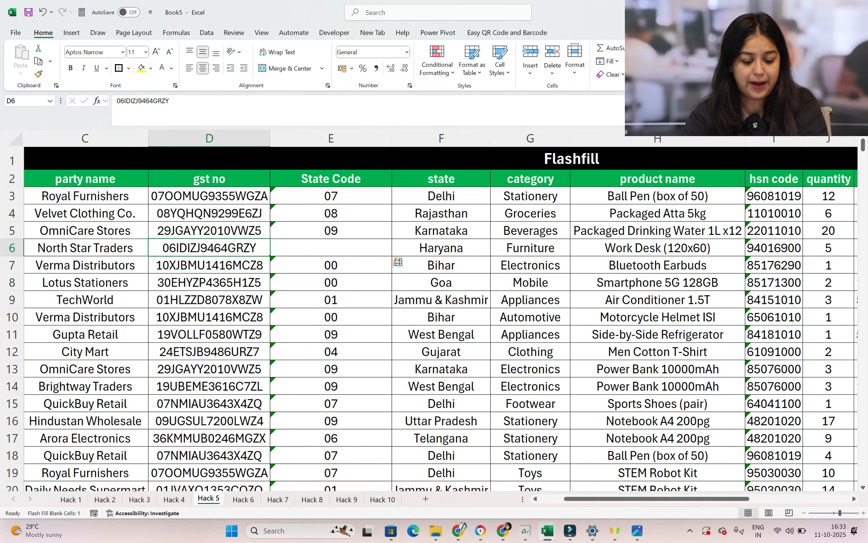
{"action": "double_click", "coordinate": [329, 248]}
{"action": "type", "text": "'06"}
{"action": "key", "text": "Return"}
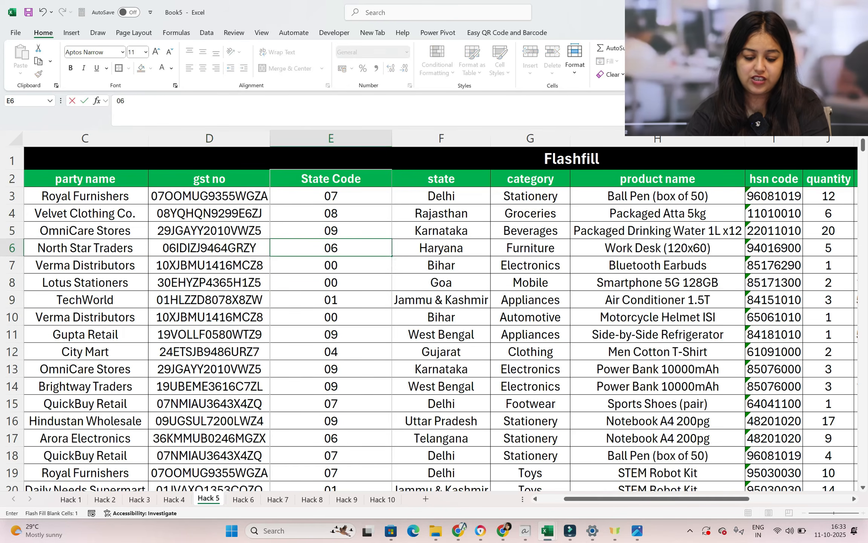
{"action": "key", "text": "ctrl+e"}
{"action": "scroll", "coordinate": [434, 316], "scroll_direction": "down", "scroll_amount": 19}
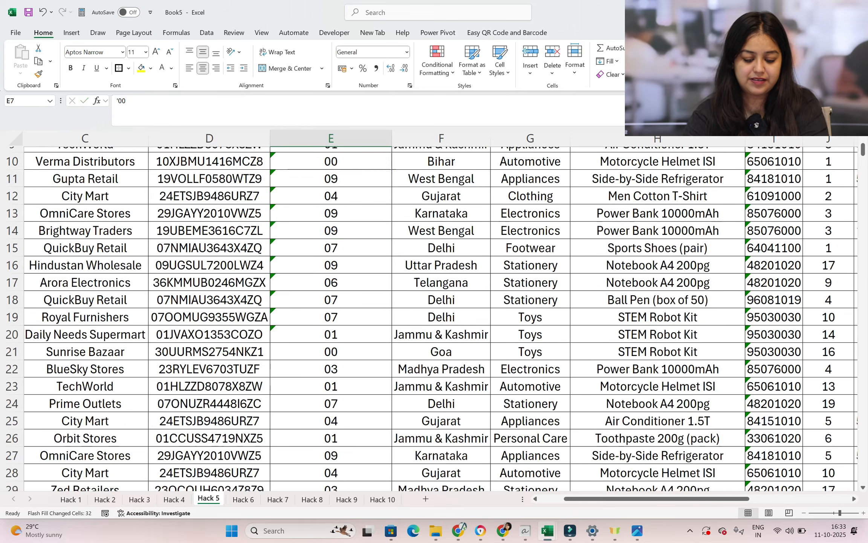
{"action": "scroll", "coordinate": [434, 316], "scroll_direction": "up", "scroll_amount": 7}
{"action": "scroll", "coordinate": [433, 317], "scroll_direction": "up", "scroll_amount": 12}
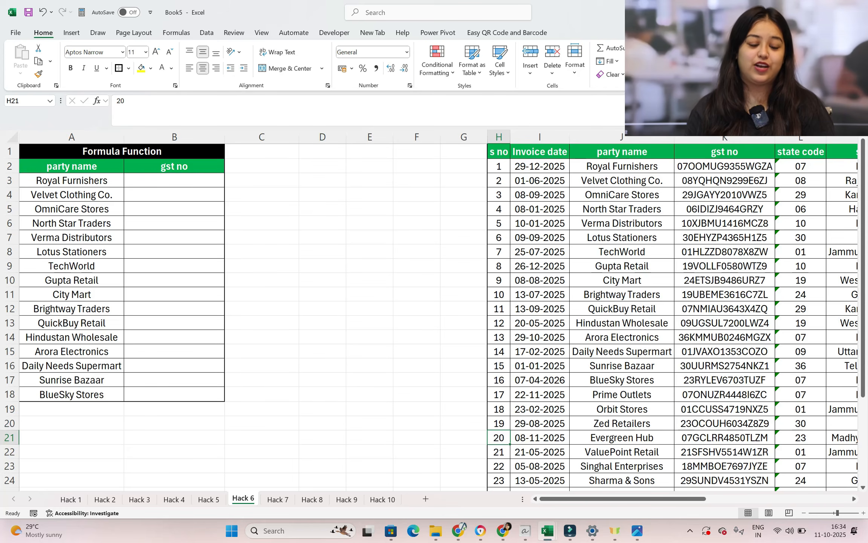
Examine the party name list and empty gst no column on the Hack 6 sheet alongside the invoice table starting in column H
{"action": "scroll", "coordinate": [433, 309], "scroll_direction": "up", "scroll_amount": 1}
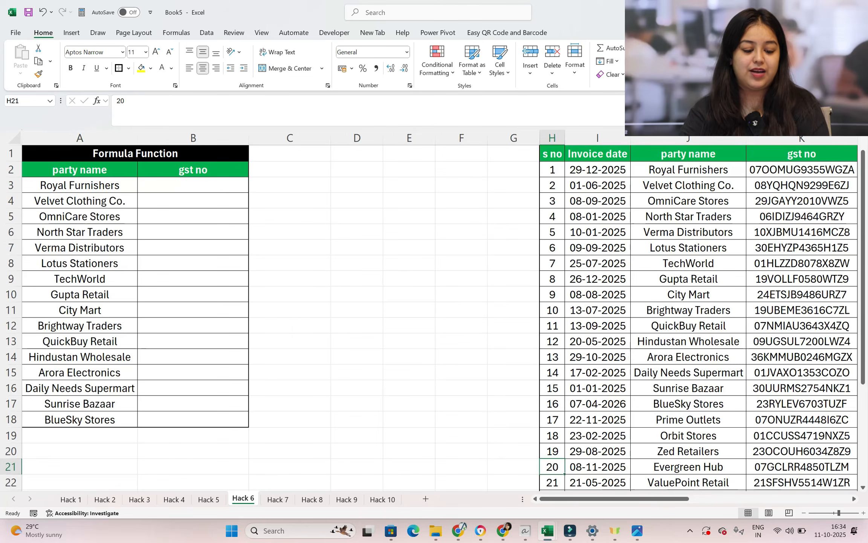
{"action": "left_click_drag", "start_coordinate": [97, 181], "coordinate": [97, 403]}
{"action": "left_click_drag", "start_coordinate": [215, 196], "coordinate": [215, 419]}
{"action": "left_click", "coordinate": [303, 353]}
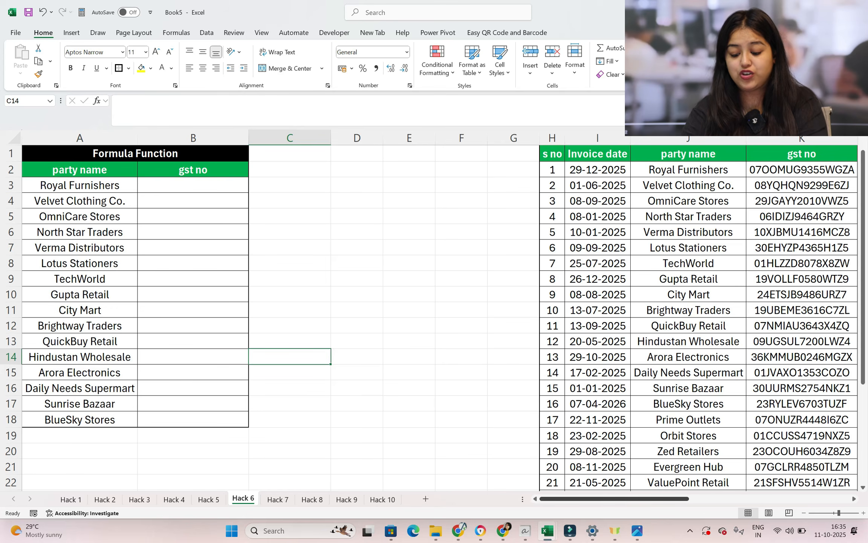
{"action": "scroll", "coordinate": [440, 312], "scroll_direction": "right", "scroll_amount": 5}
{"action": "scroll", "coordinate": [440, 312], "scroll_direction": "down", "scroll_amount": 1}
{"action": "scroll", "coordinate": [434, 317], "scroll_direction": "left", "scroll_amount": 5}
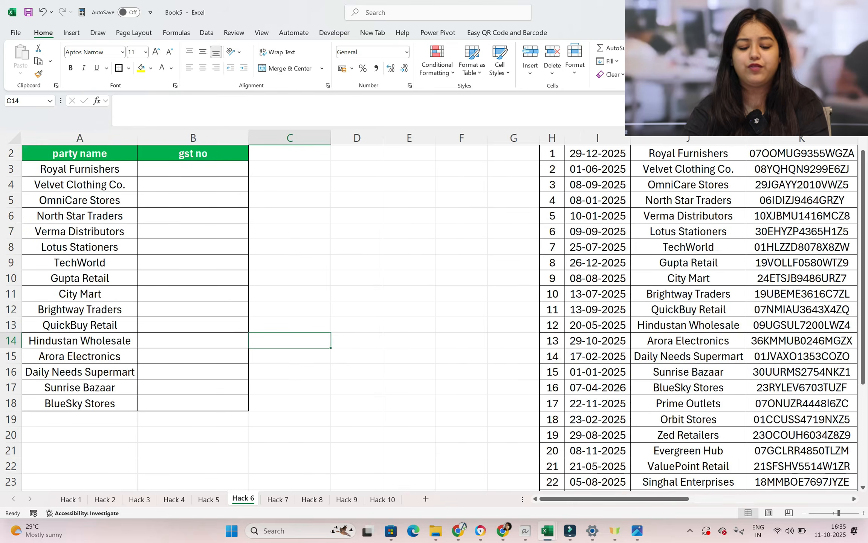
{"action": "scroll", "coordinate": [433, 318], "scroll_direction": "up", "scroll_amount": 1}
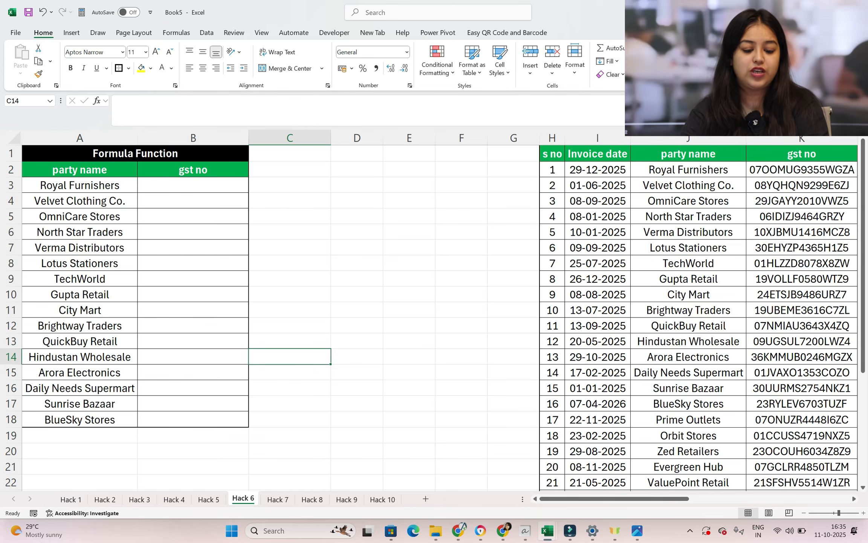
{"action": "left_click", "coordinate": [162, 182]}
{"action": "type", "text": "=xlook"}
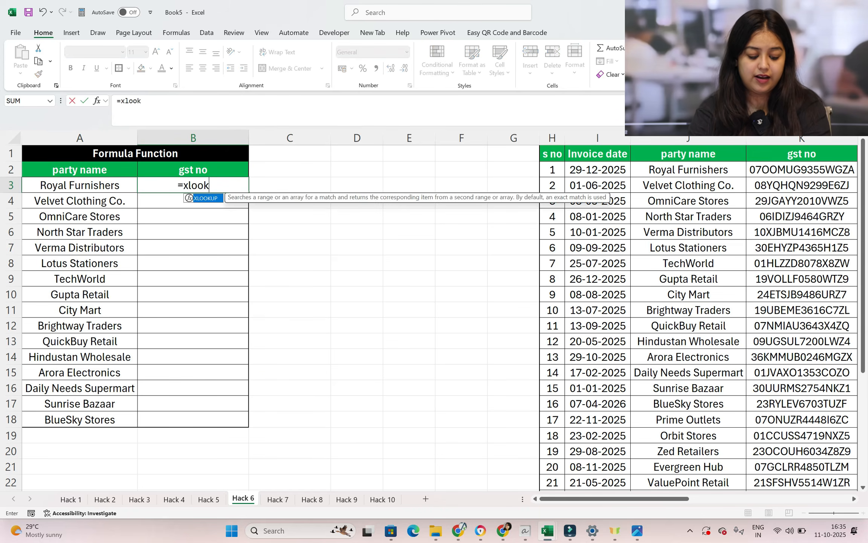
{"action": "key", "text": "Tab"}
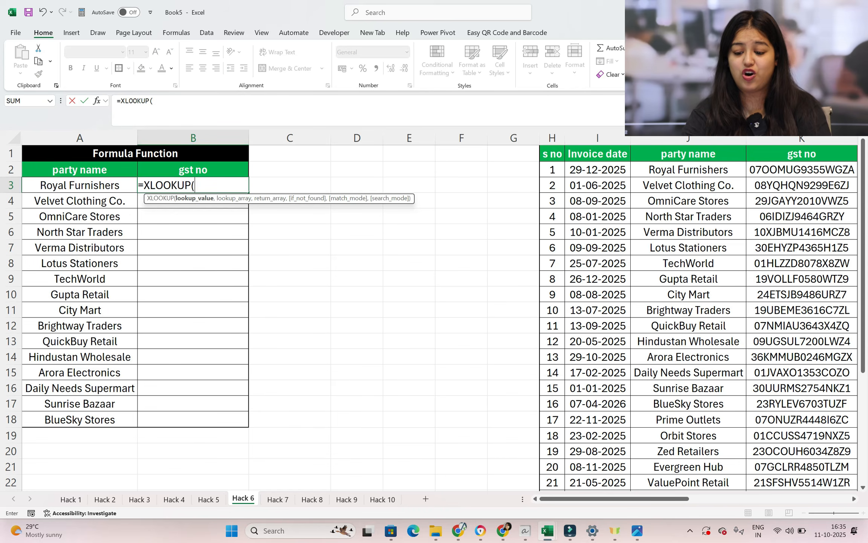
{"action": "left_click_drag", "start_coordinate": [556, 500], "coordinate": [647, 499]}
{"action": "left_click", "coordinate": [64, 185]}
{"action": "type", "text": ","}
{"action": "left_click_drag", "start_coordinate": [506, 171], "coordinate": [514, 489]}
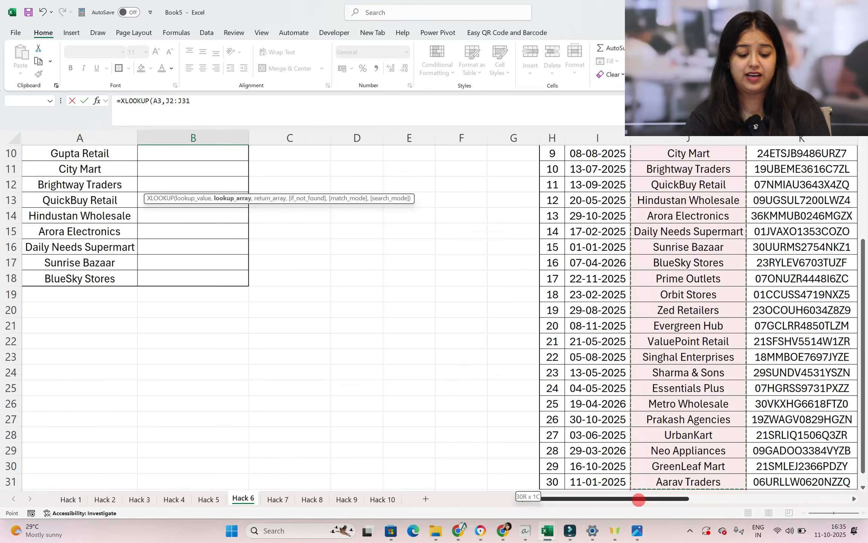
{"action": "left_click", "coordinate": [223, 102]}
{"action": "key", "text": "BackSpace"}
{"action": "key", "text": "BackSpace"}
{"action": "key", "text": "BackSpace"}
{"action": "key", "text": "BackSpace"}
{"action": "key", "text": "BackSpace"}
{"action": "key", "text": "BackSpace"}
{"action": "key", "text": "BackSpace"}
{"action": "key", "text": "BackSpace"}
{"action": "key", "text": "BackSpace"}
{"action": "key", "text": "BackSpace"}
{"action": "key", "text": "BackSpace"}
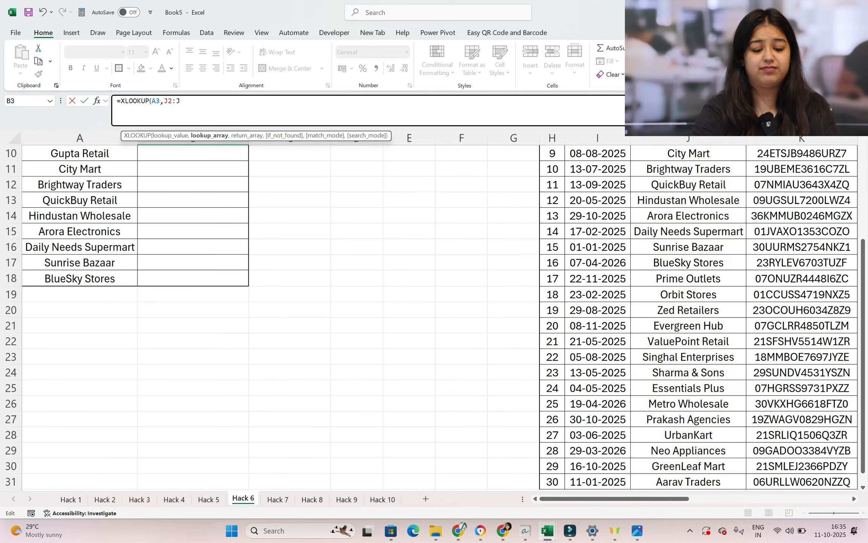
{"action": "key", "text": "BackSpace"}
{"action": "key", "text": "BackSpace"}
{"action": "key", "text": "BackSpace"}
{"action": "key", "text": "BackSpace"}
{"action": "key", "text": "BackSpace"}
{"action": "key", "text": "BackSpace"}
{"action": "key", "text": "BackSpace"}
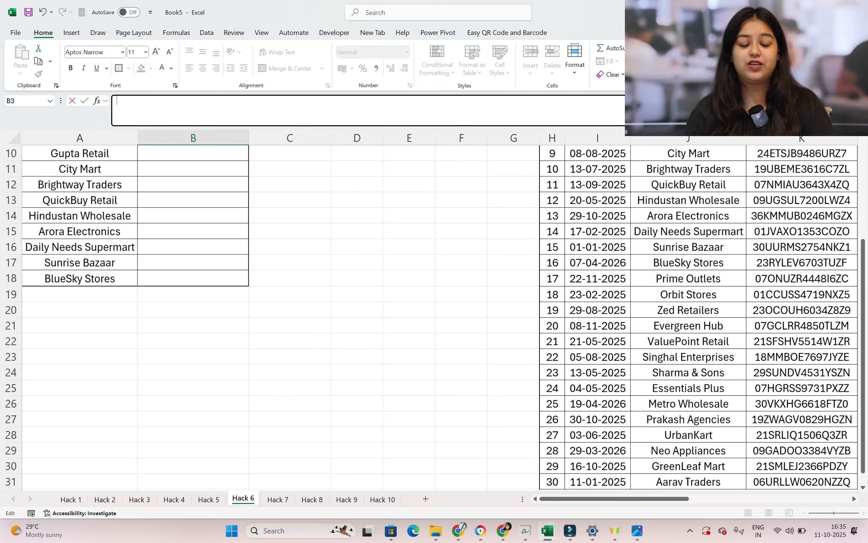
Start an XLOOKUP formula in B3 through the Function Arguments dialog with A3 as the lookup value
{"action": "scroll", "coordinate": [433, 317], "scroll_direction": "up", "scroll_amount": 3}
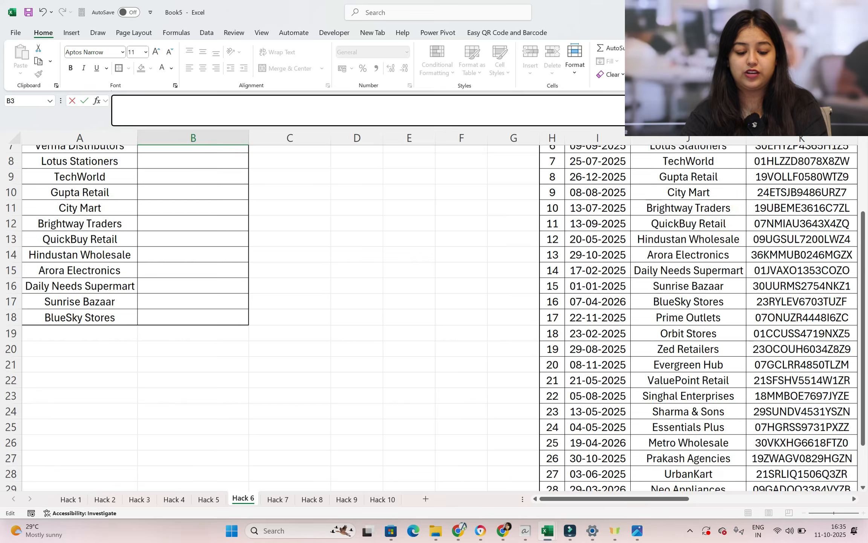
{"action": "left_click", "coordinate": [167, 187]}
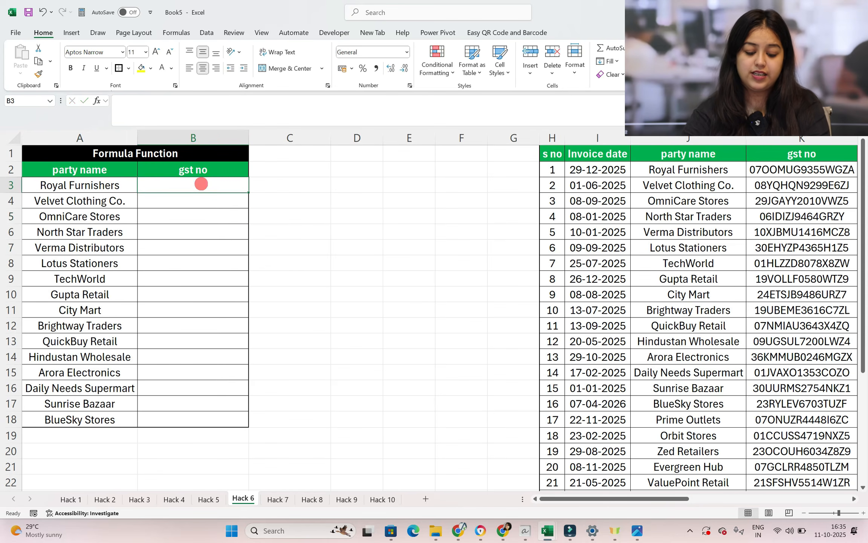
{"action": "type", "text": "=xlook"}
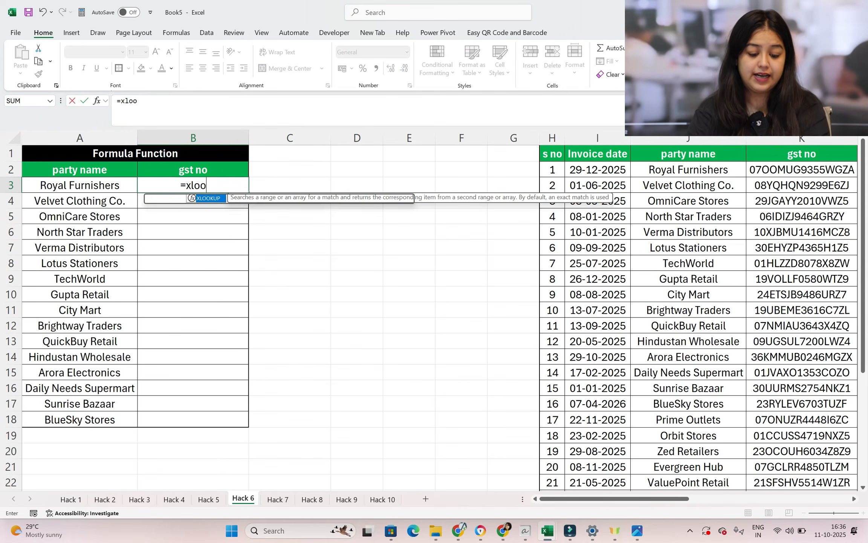
{"action": "key", "text": "Tab"}
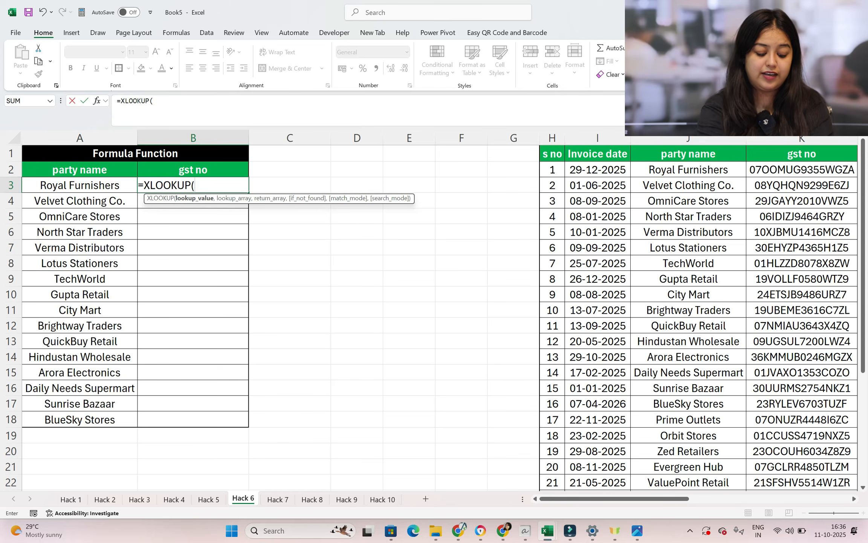
{"action": "key", "text": "ctrl+a"}
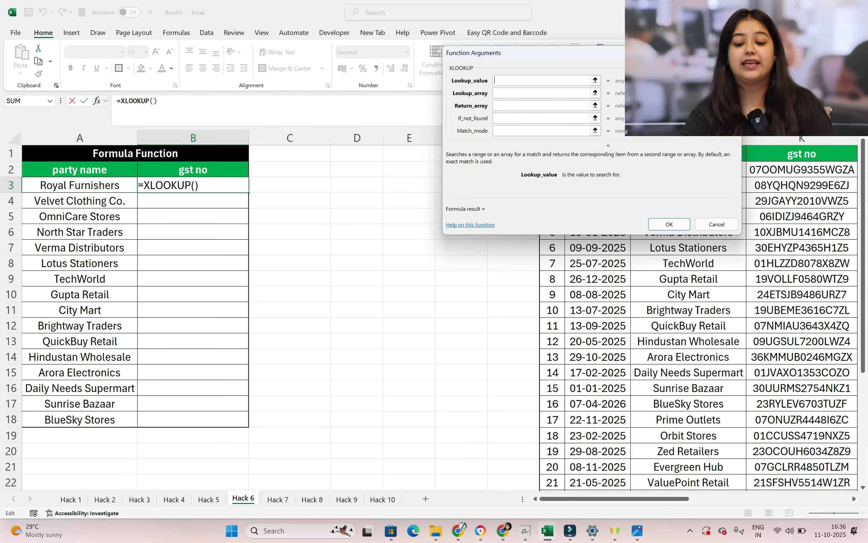
{"action": "left_click_drag", "start_coordinate": [558, 56], "coordinate": [356, 72]}
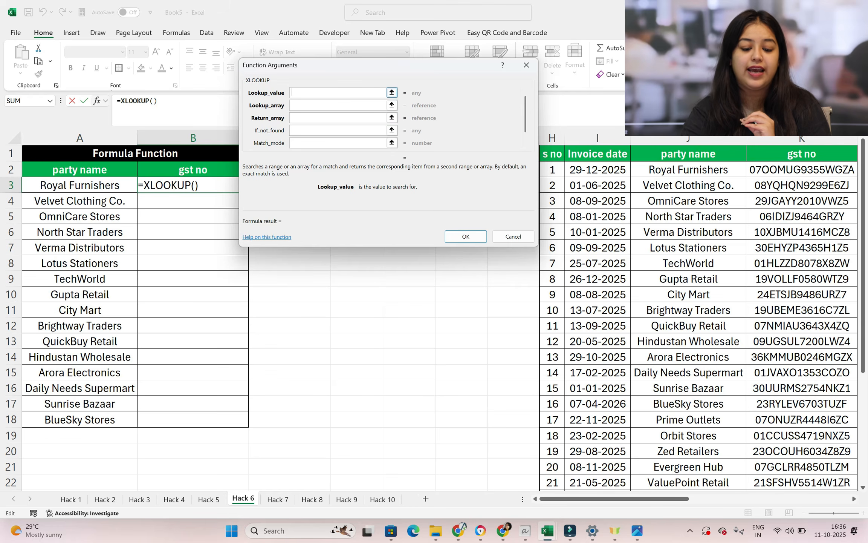
{"action": "left_click", "coordinate": [90, 187]}
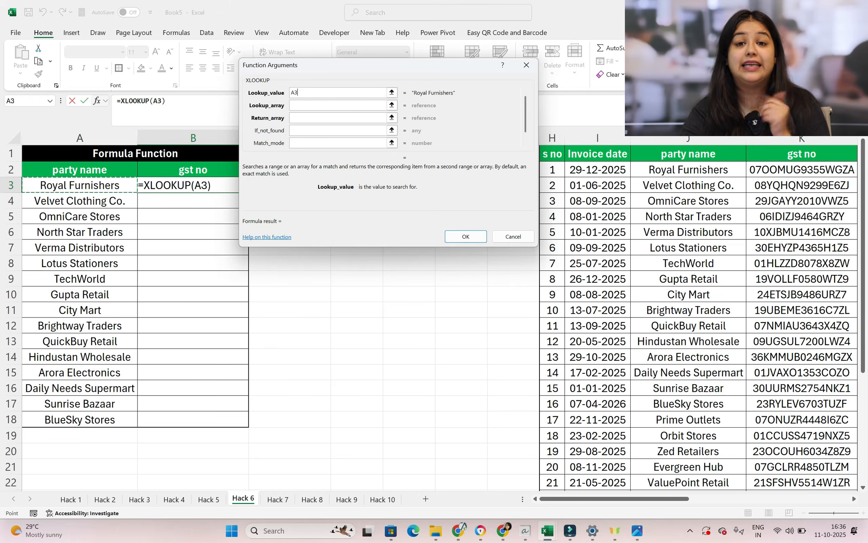
Set the XLOOKUP lookup array to the invoice table's party names as the absolute range $J$2:$J$31
{"action": "left_click", "coordinate": [324, 105]}
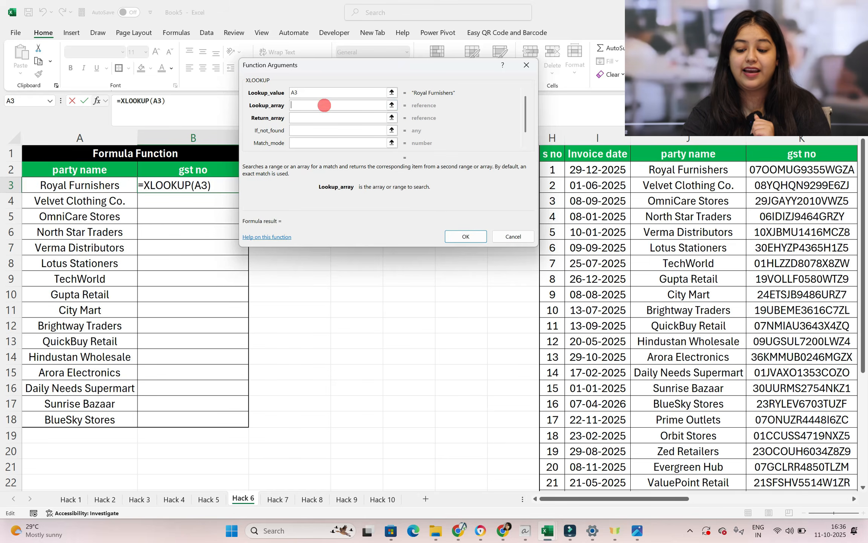
{"action": "left_click", "coordinate": [668, 171]}
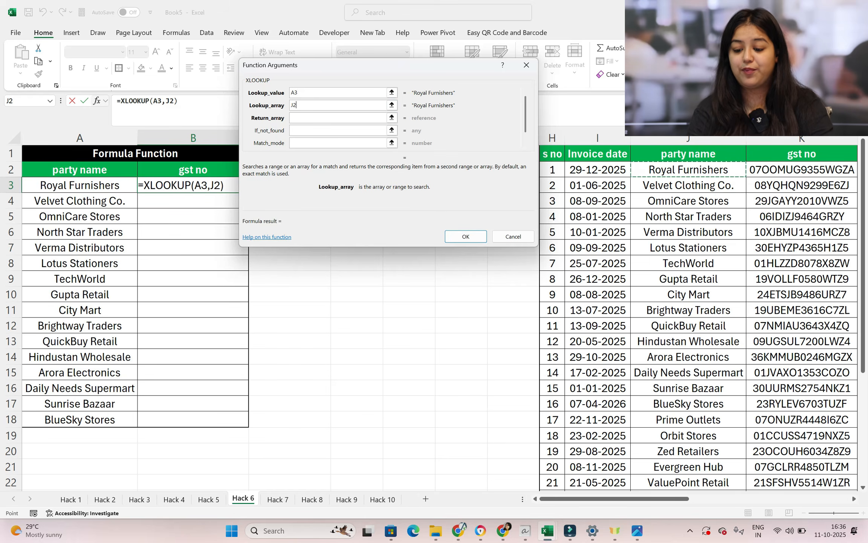
{"action": "key", "text": "ctrl+shift+Down"}
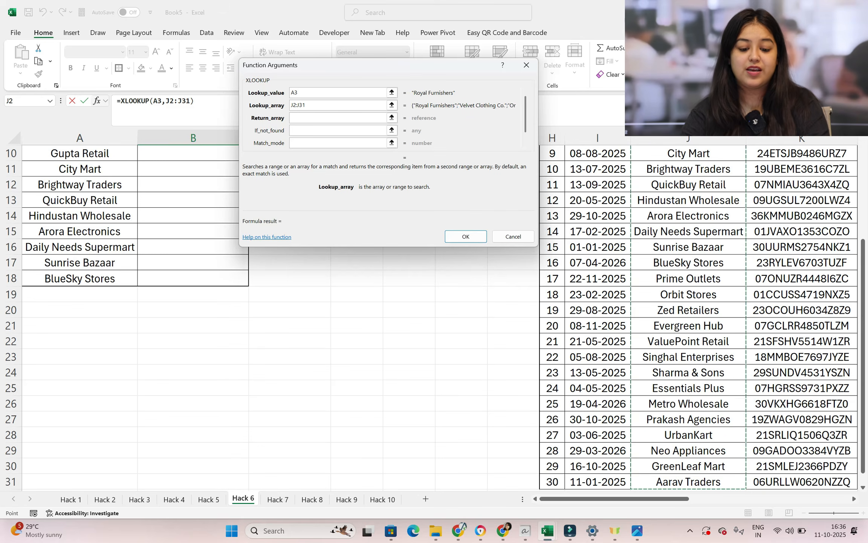
{"action": "left_click", "coordinate": [307, 105]}
{"action": "double_click", "coordinate": [308, 105]}
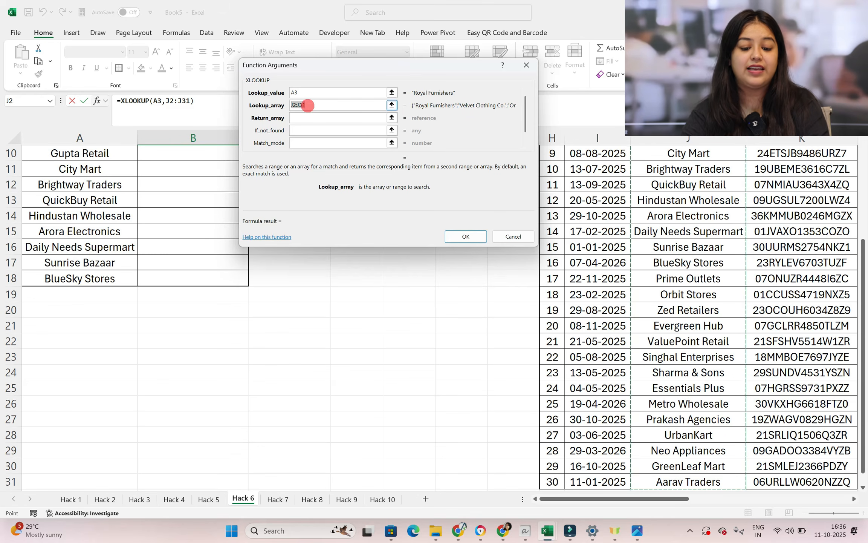
{"action": "key", "text": "F4"}
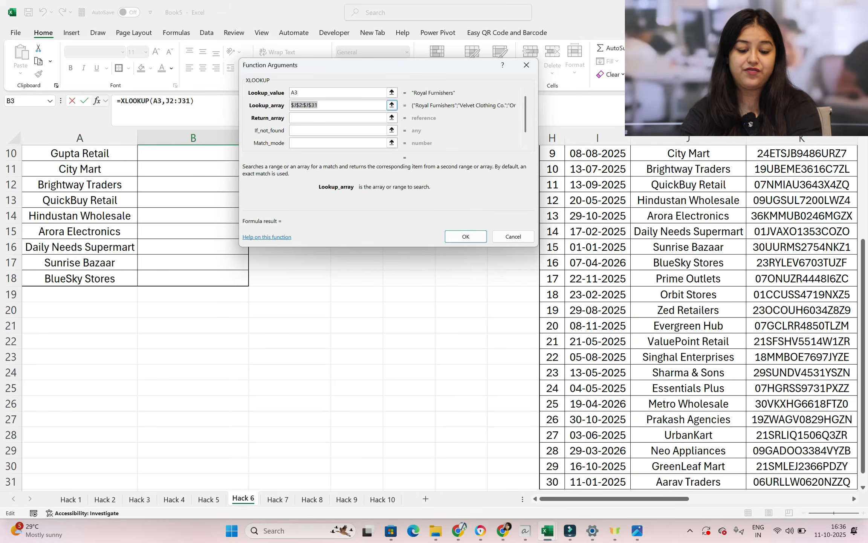
Set the XLOOKUP return array to the invoice table's gst no column as the absolute range $K$2:$K$31
{"action": "left_click", "coordinate": [309, 116]}
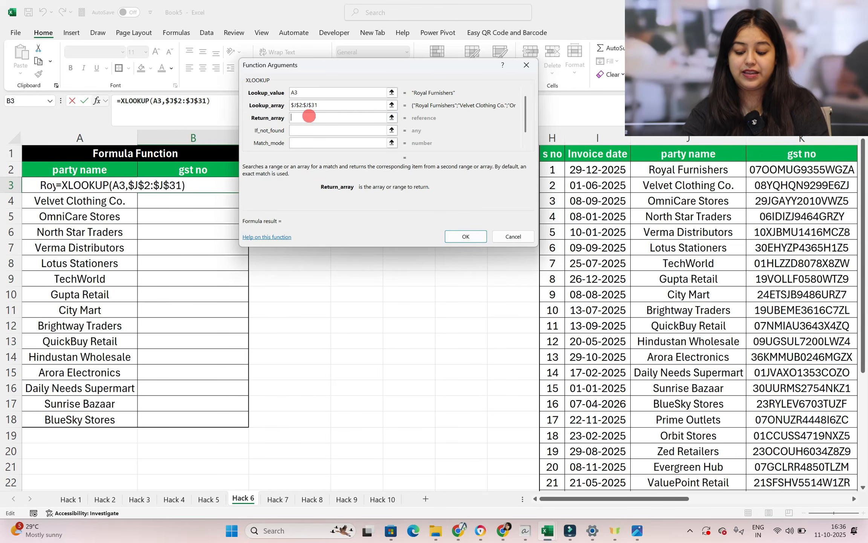
{"action": "left_click", "coordinate": [611, 501]}
{"action": "left_click_drag", "start_coordinate": [611, 501], "coordinate": [633, 501]}
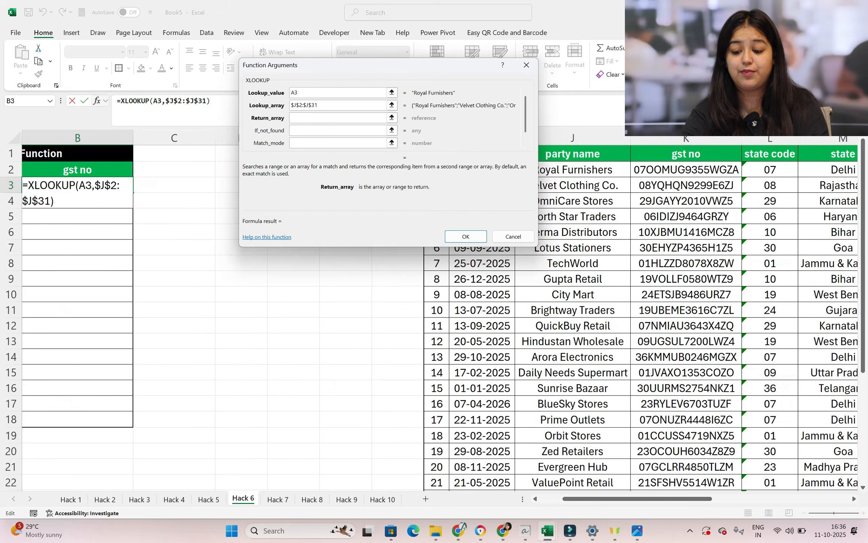
{"action": "left_click", "coordinate": [685, 170]}
{"action": "left_click_drag", "start_coordinate": [685, 171], "coordinate": [685, 486]}
{"action": "key", "text": "F4"}
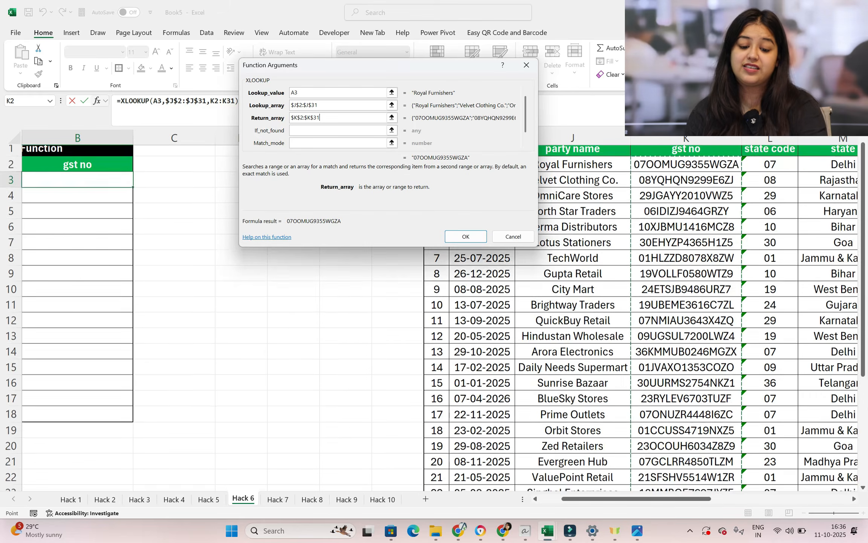
{"action": "left_click", "coordinate": [318, 129]}
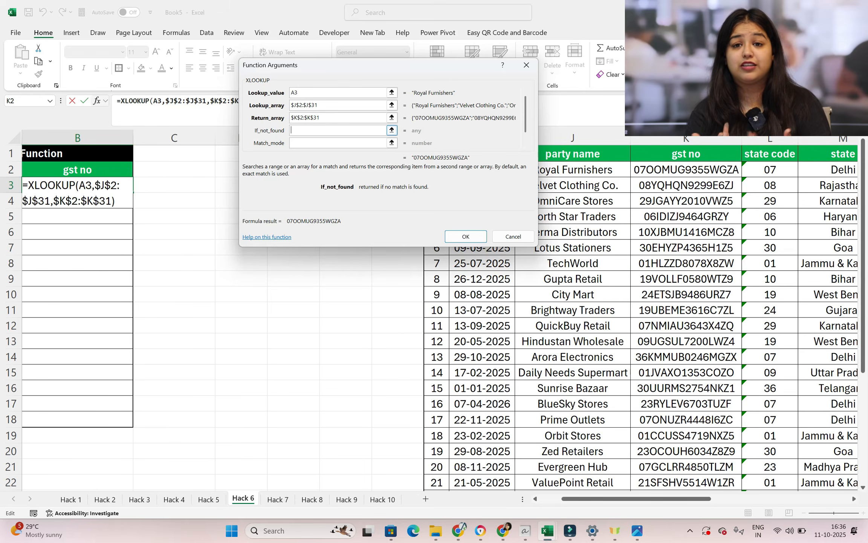
{"action": "type", "text": "Not fpoun"}
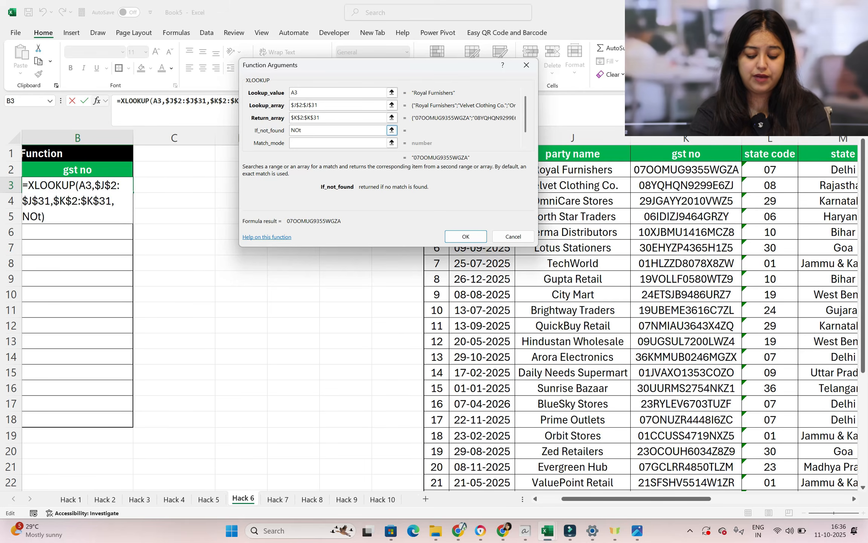
{"action": "key", "text": "BackSpace"}
{"action": "key", "text": "BackSpace"}
{"action": "key", "text": "BackSpace"}
{"action": "key", "text": "BackSpace"}
{"action": "key", "text": "BackSpace"}
{"action": "key", "text": "BackSpace"}
{"action": "key", "text": "BackSpace"}
{"action": "key", "text": "BackSpace"}
{"action": "key", "text": "BackSpace"}
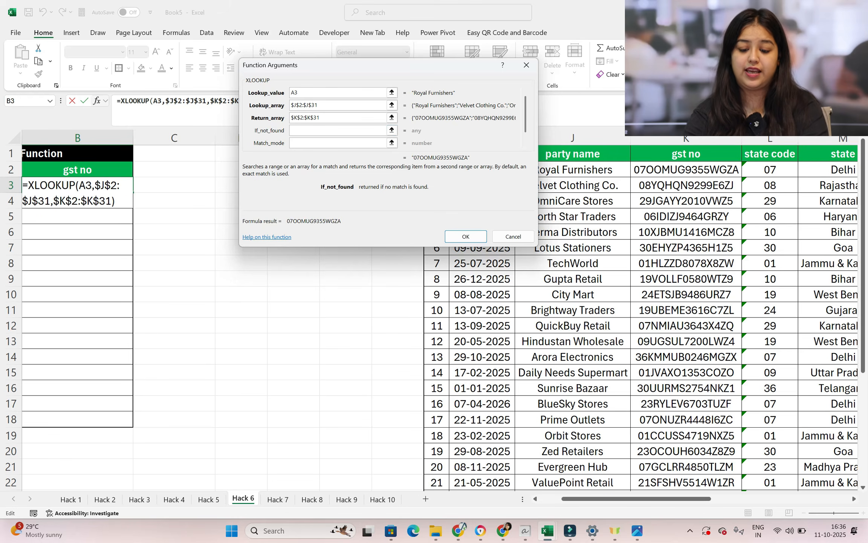
Complete the XLOOKUP formula in B3 and fill it down the gst no column to B18
{"action": "left_click", "coordinate": [465, 236]}
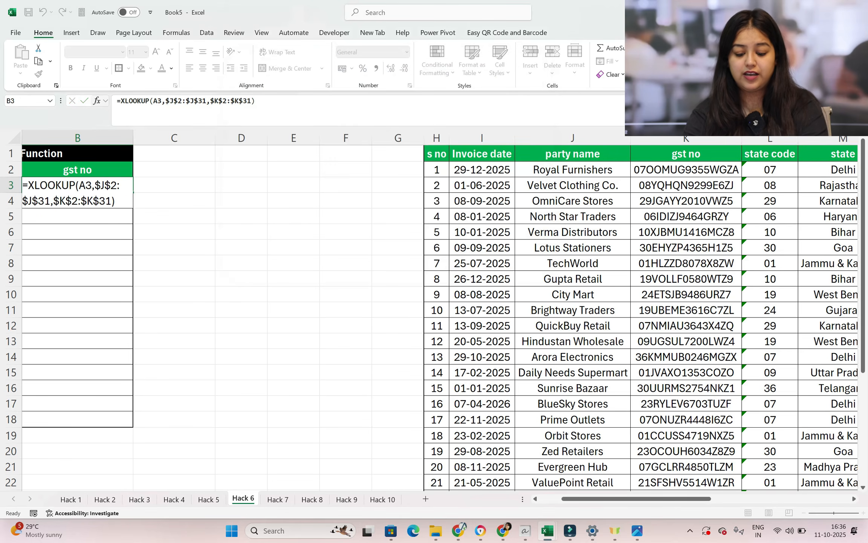
{"action": "left_click_drag", "start_coordinate": [577, 498], "coordinate": [554, 498]}
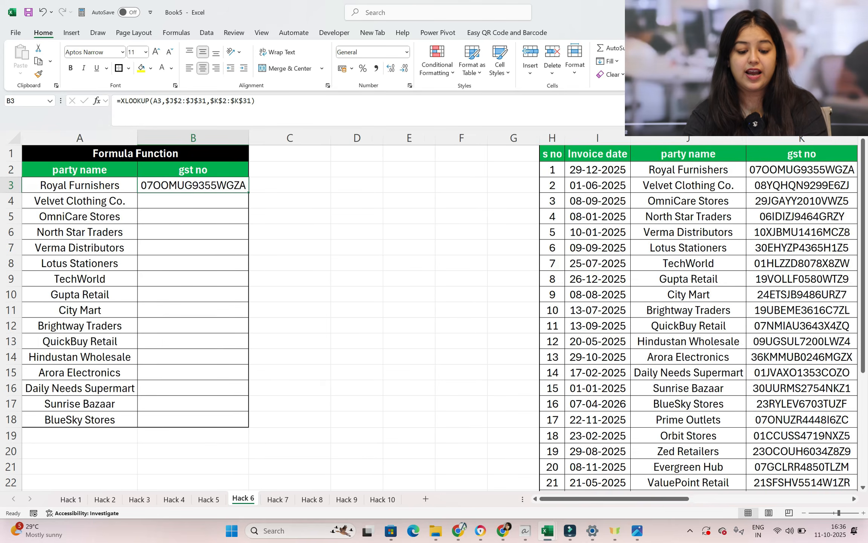
{"action": "double_click", "coordinate": [248, 192]}
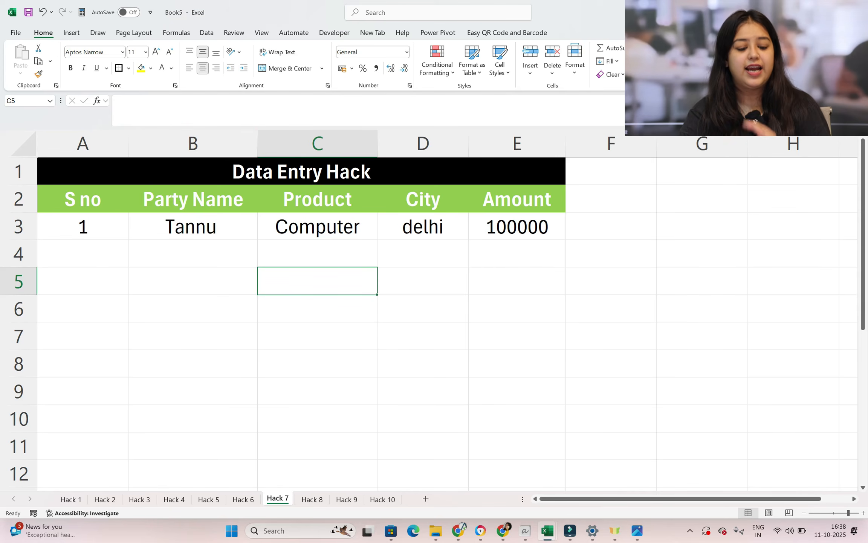
Open the data entry form for the table range A2:E3 on the Hack 7 sheet
{"action": "left_click", "coordinate": [85, 200]}
{"action": "key", "text": "shift+Down"}
{"action": "key", "text": "shift+Right"}
{"action": "key", "text": "shift+Right"}
{"action": "key", "text": "shift+Right"}
{"action": "key", "text": "shift+Right"}
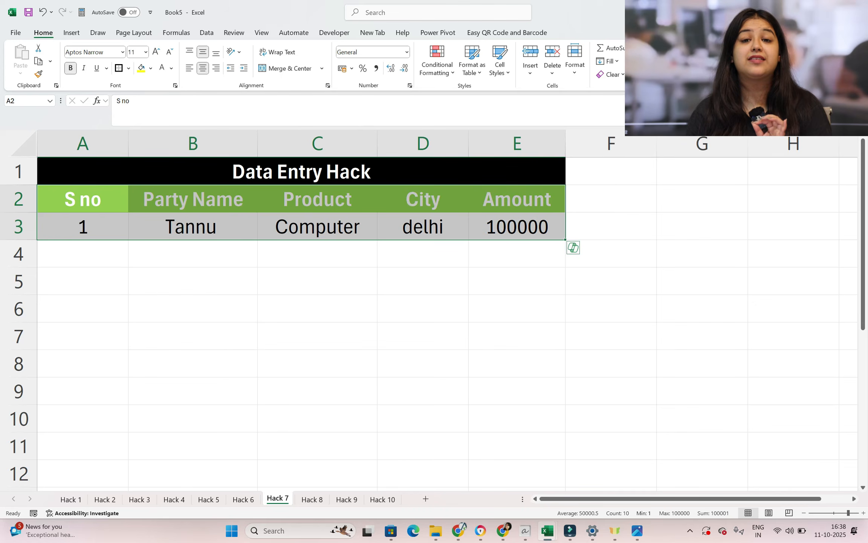
{"action": "key", "text": "alt"}
{"action": "key", "text": "d"}
{"action": "key", "text": "o"}
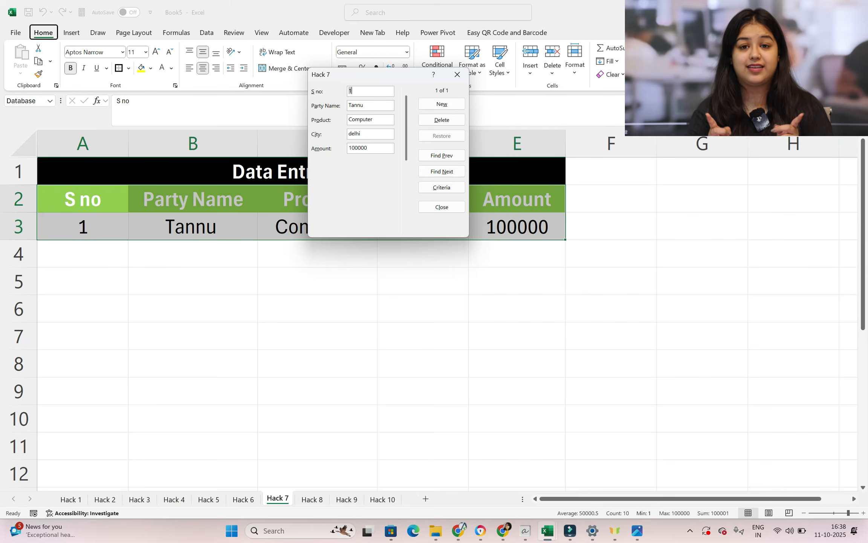
Start a new record in the form with S no 2, the party's name and product Laptop
{"action": "left_click", "coordinate": [450, 105]}
{"action": "type", "text": "2"}
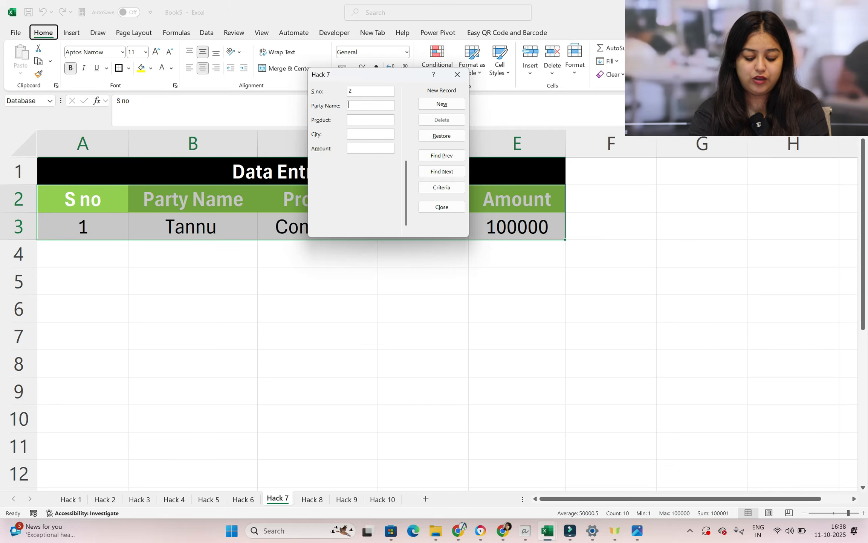
{"action": "type", "text": "Swati"}
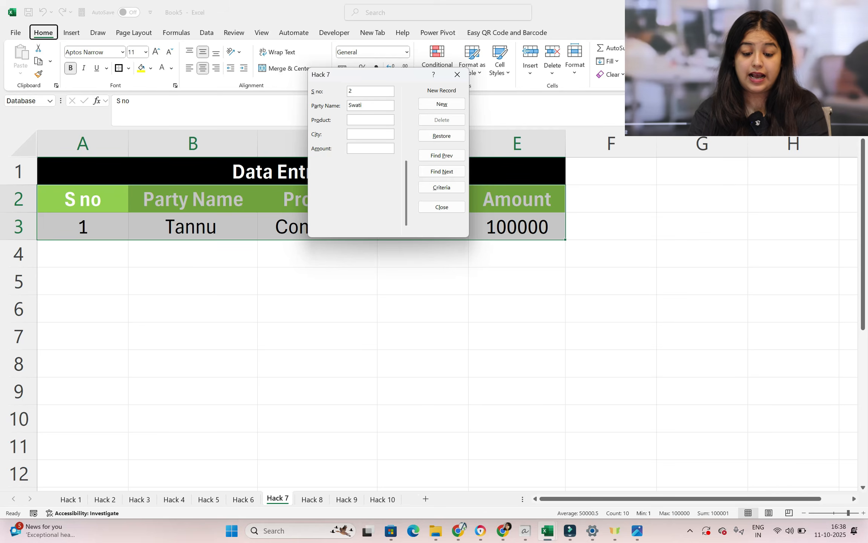
{"action": "key", "text": "Tab"}
{"action": "type", "text": "Laptop"}
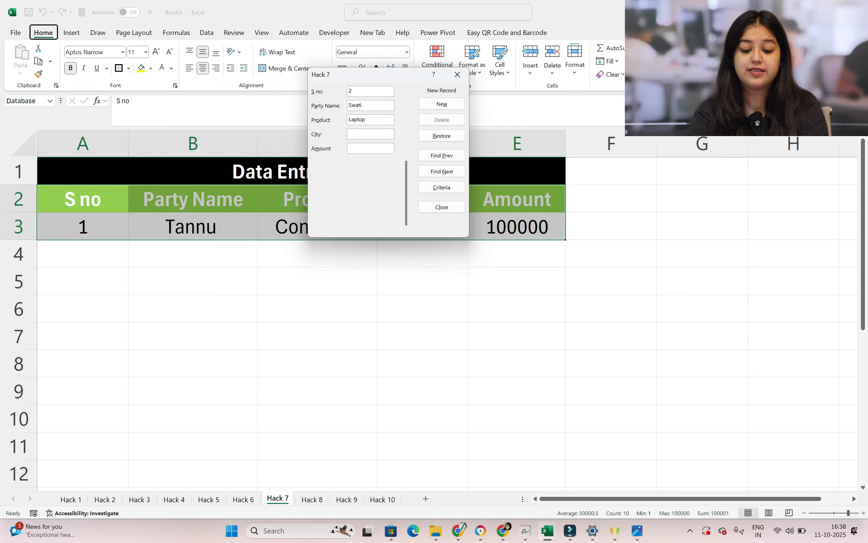
Complete record 2 with city Narnaul and amount 10000, and add it to the table
{"action": "key", "text": "Tab"}
{"action": "type", "text": "NArnaul"}
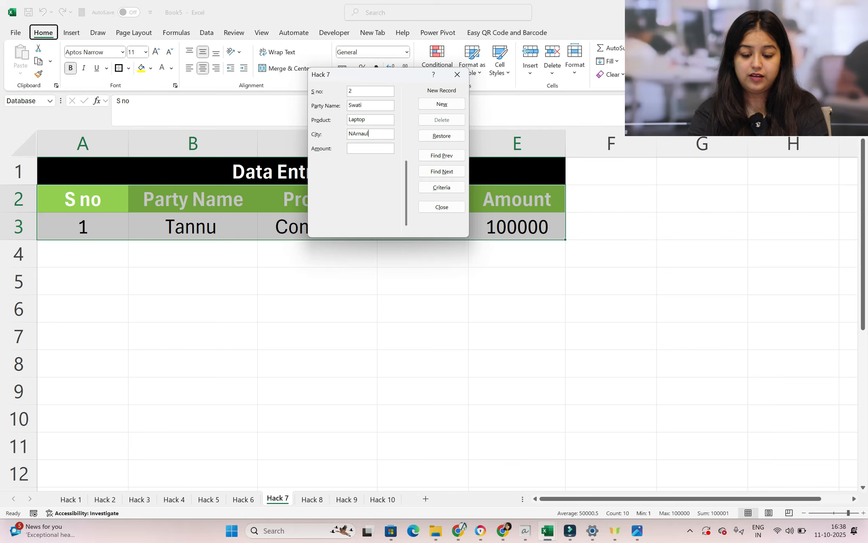
{"action": "key", "text": "BackSpace"}
{"action": "key", "text": "BackSpace"}
{"action": "key", "text": "BackSpace"}
{"action": "key", "text": "BackSpace"}
{"action": "key", "text": "BackSpace"}
{"action": "key", "text": "BackSpace"}
{"action": "type", "text": "arnaul"}
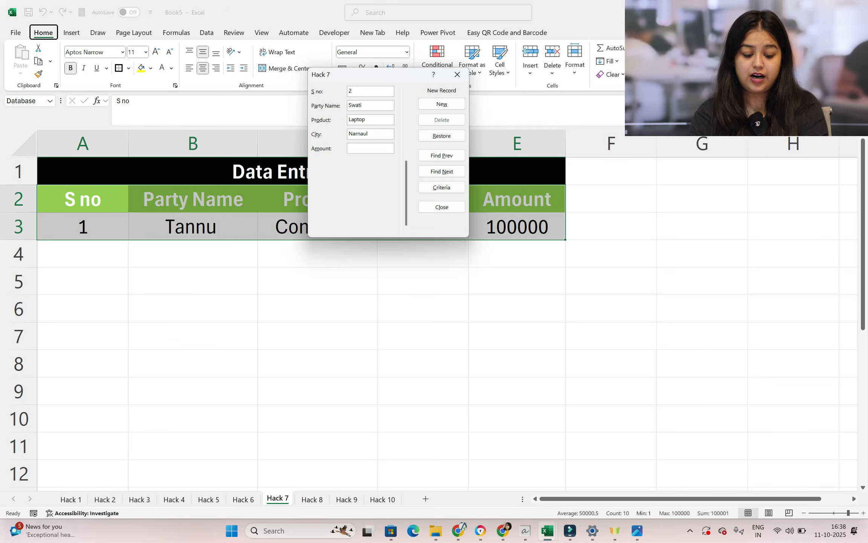
{"action": "type", "text": "10000"}
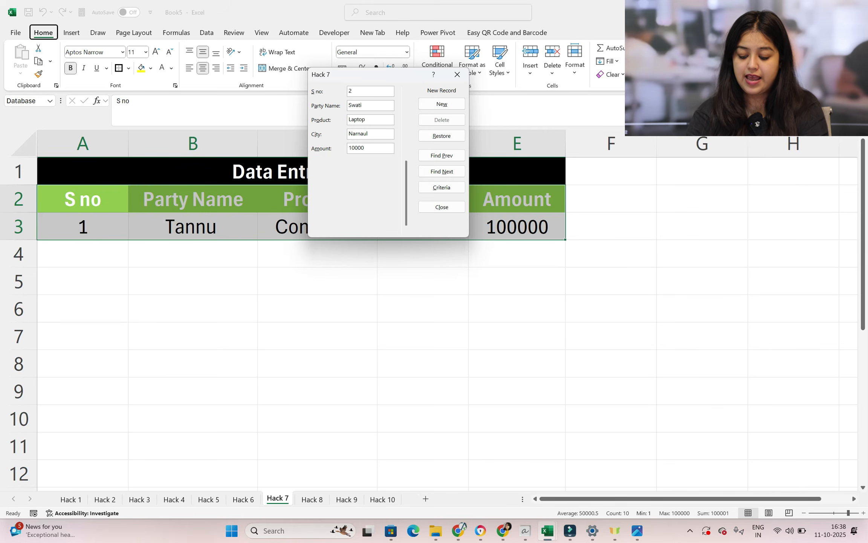
{"action": "key", "text": "Return"}
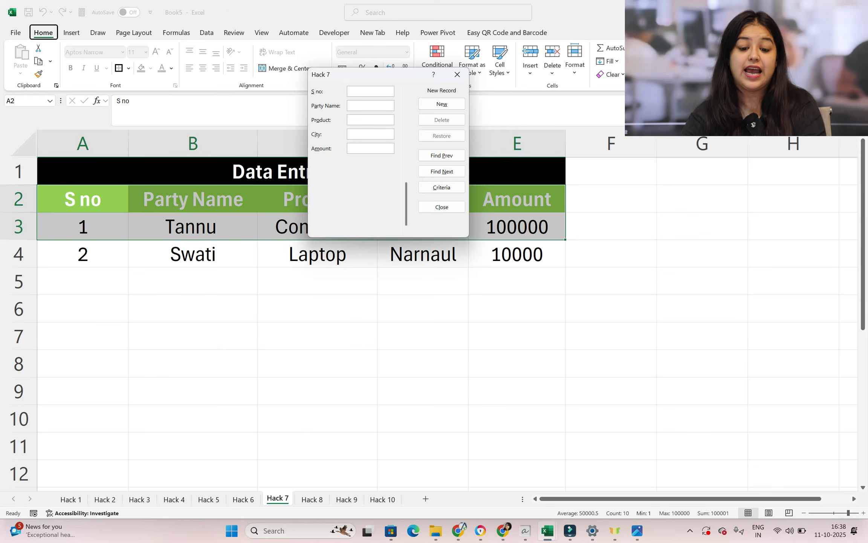
Add record 3 through the form with the party's name, product Speaker, city Delhi and amount 15000
{"action": "type", "text": "3"}
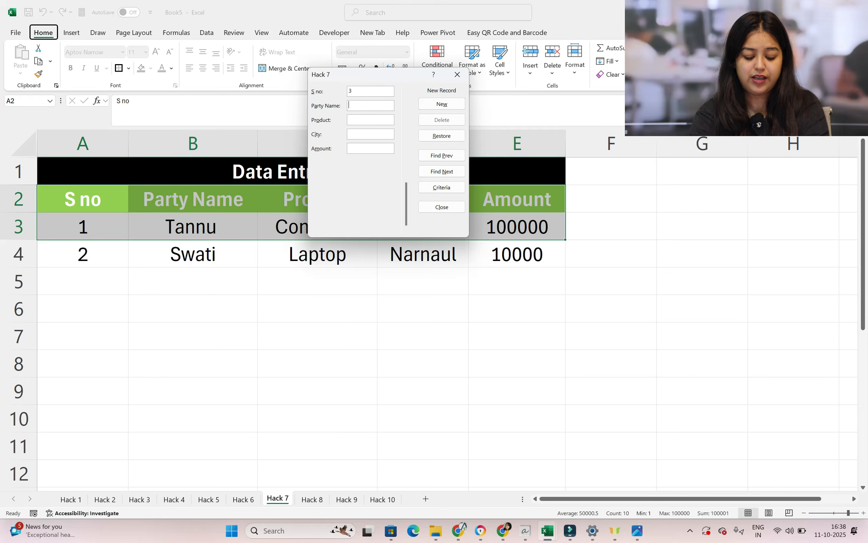
{"action": "type", "text": "RAman"}
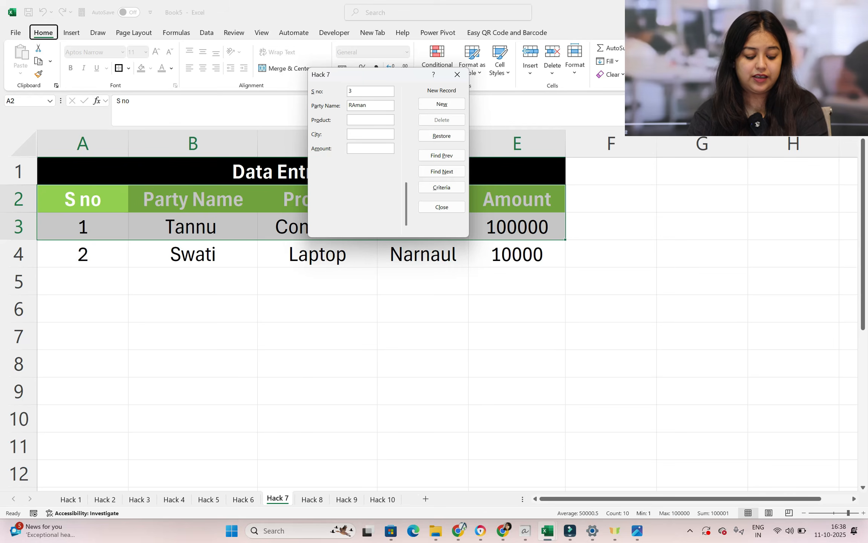
{"action": "type", "text": "Speaker"}
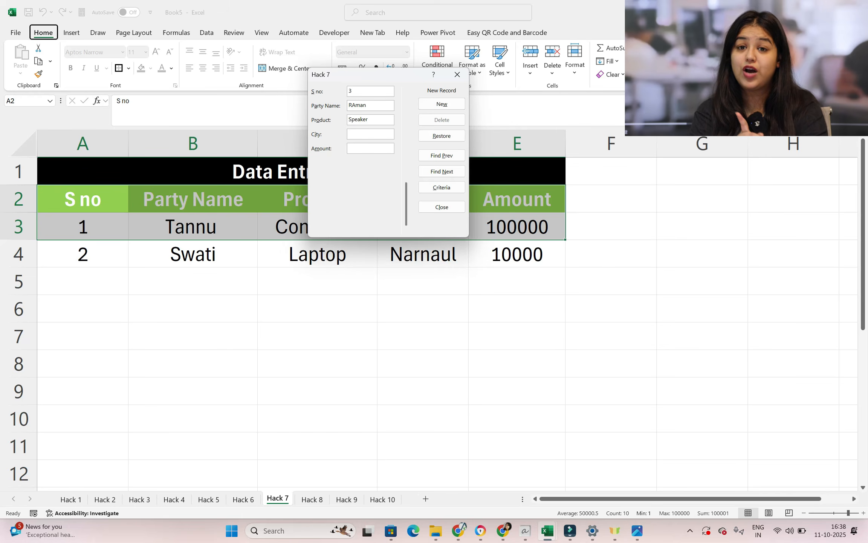
{"action": "key", "text": "Tab"}
{"action": "type", "text": "Delhi"}
{"action": "key", "text": "Tab"}
{"action": "type", "text": "15000"}
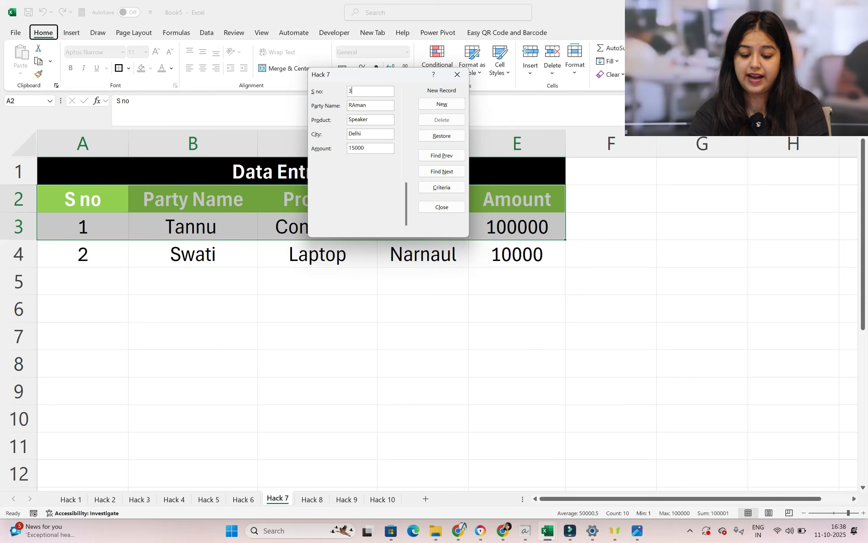
{"action": "key", "text": "Return"}
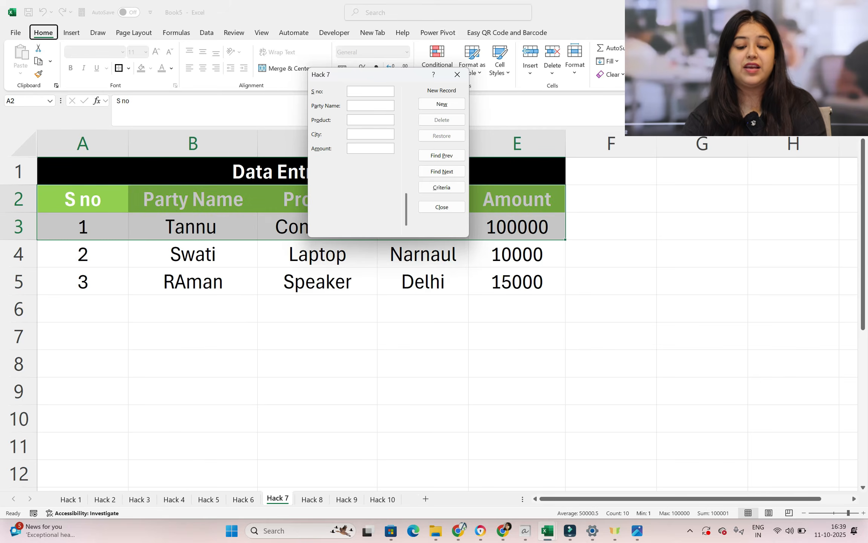
Close the data entry form and select the newly added records in the Hack 7 table
{"action": "left_click", "coordinate": [457, 74]}
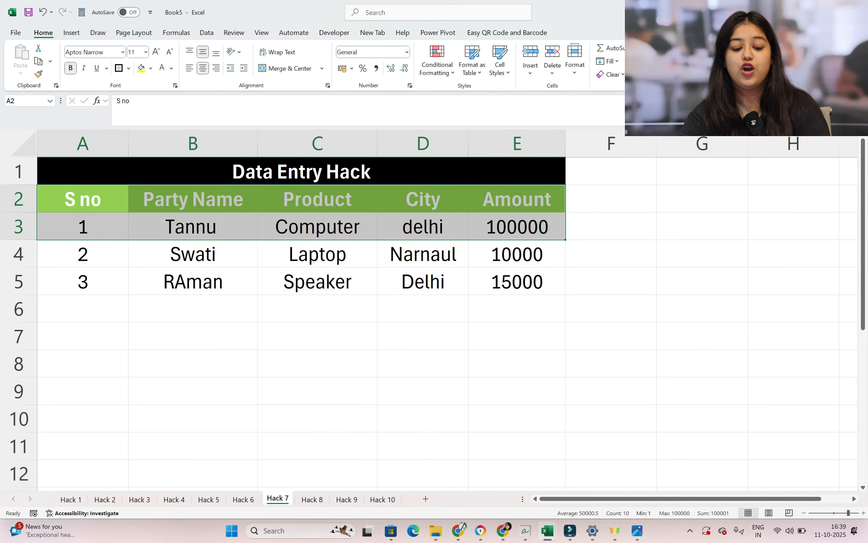
{"action": "left_click", "coordinate": [194, 309]}
{"action": "left_click_drag", "start_coordinate": [95, 252], "coordinate": [517, 253]}
{"action": "left_click_drag", "start_coordinate": [167, 279], "coordinate": [516, 308]}
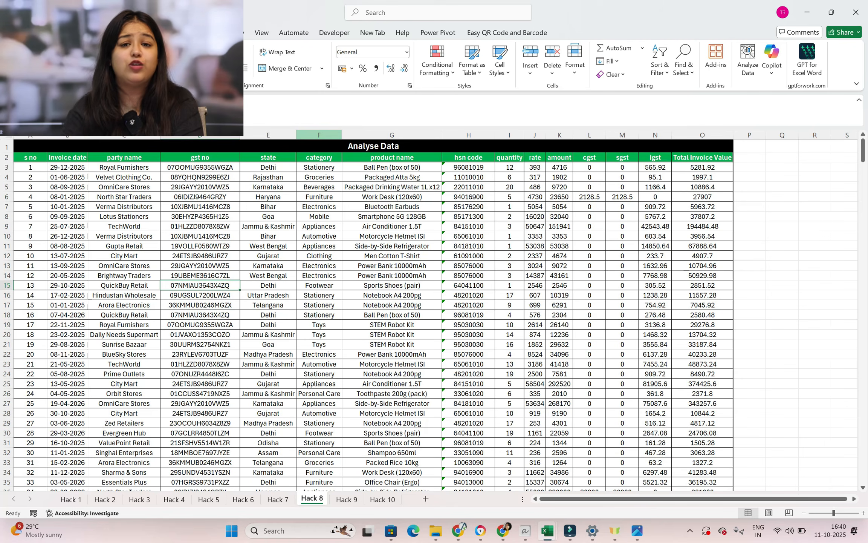
Run Analyze Data on the Hack 8 invoice table and look through the suggested insights
{"action": "left_click", "coordinate": [748, 71]}
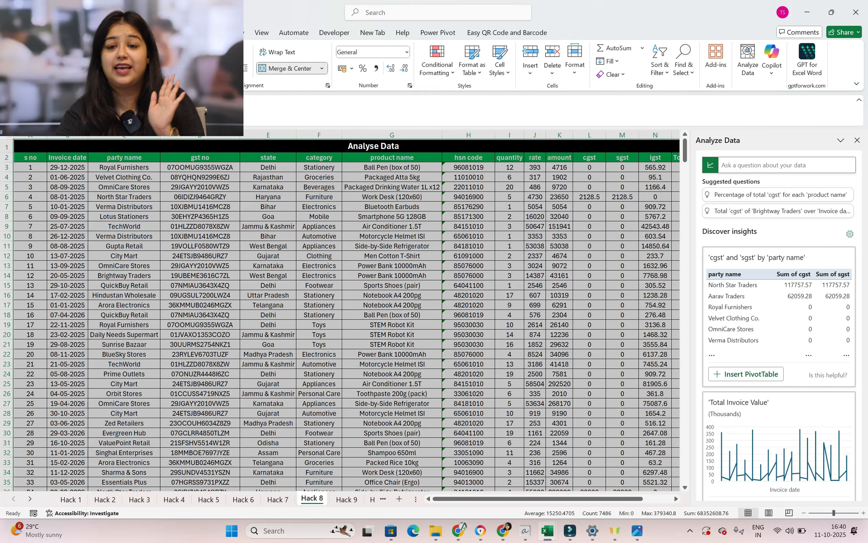
{"action": "scroll", "coordinate": [779, 320], "scroll_direction": "down", "scroll_amount": 10}
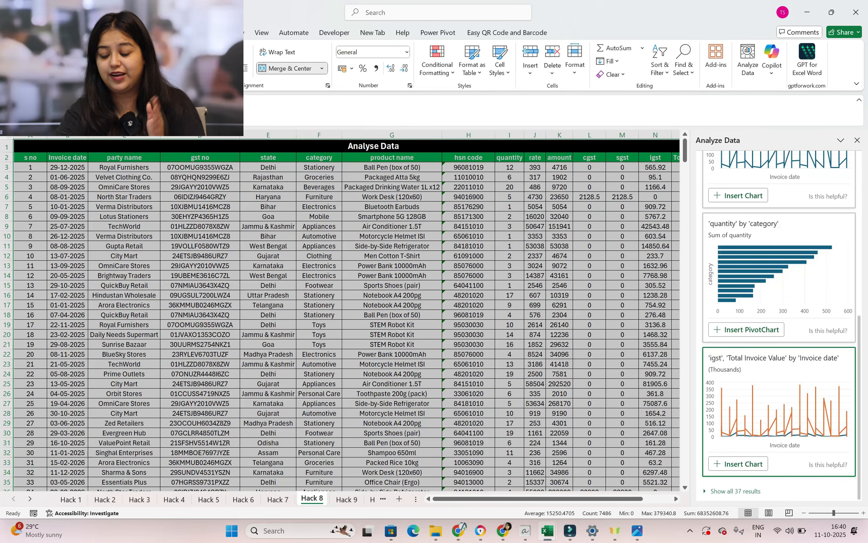
{"action": "scroll", "coordinate": [779, 324], "scroll_direction": "up", "scroll_amount": 12}
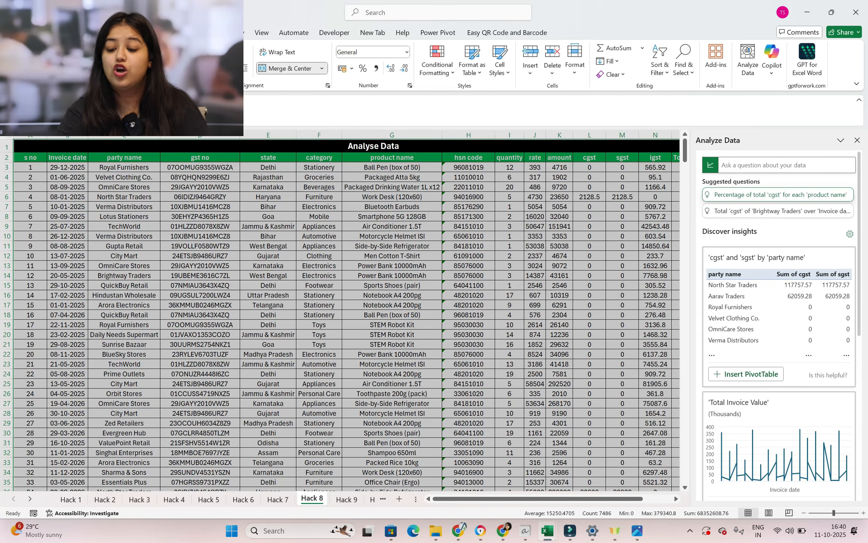
View the answers to the two suggested questions about cgst by product name and Brightway Traders' cgst over Invoice date
{"action": "left_click", "coordinate": [755, 195]}
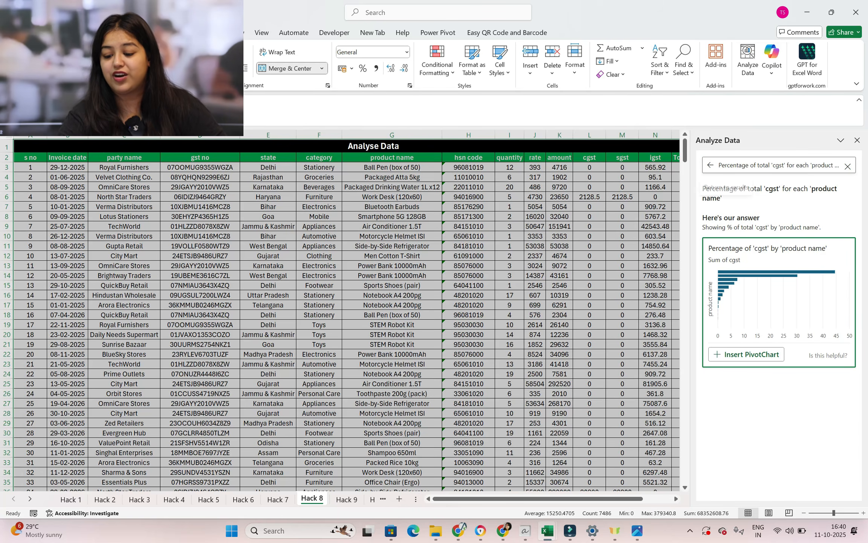
{"action": "left_click", "coordinate": [710, 164]}
{"action": "left_click", "coordinate": [768, 212]}
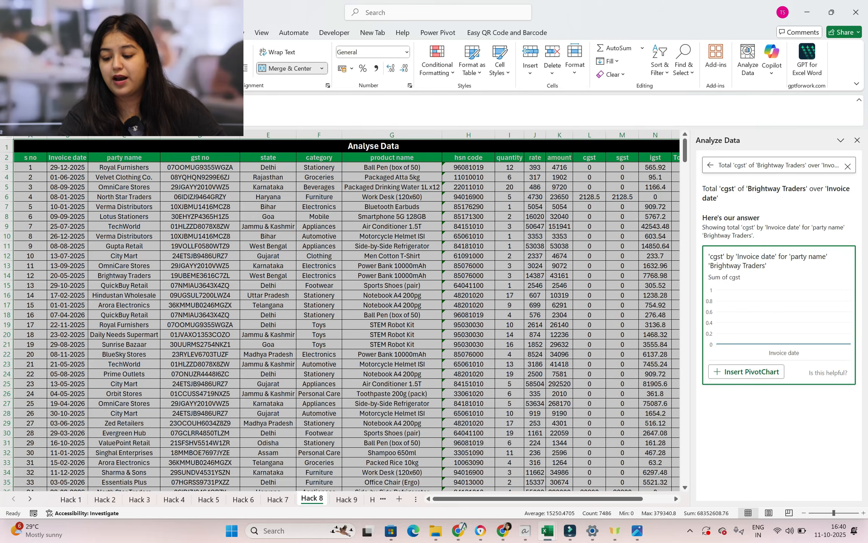
{"action": "left_click", "coordinate": [710, 164]}
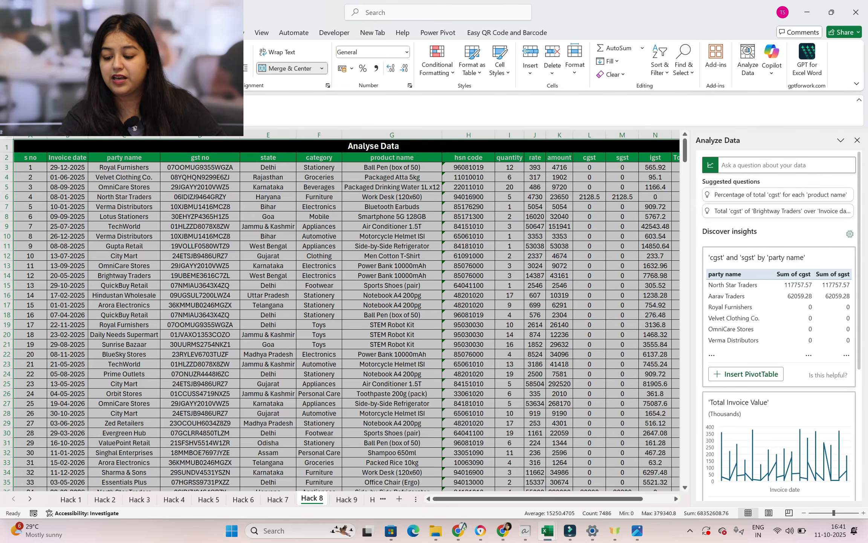
Check the summarize options for the quantity field in the insight field settings, and close the data analysis
{"action": "left_click", "coordinate": [850, 233]}
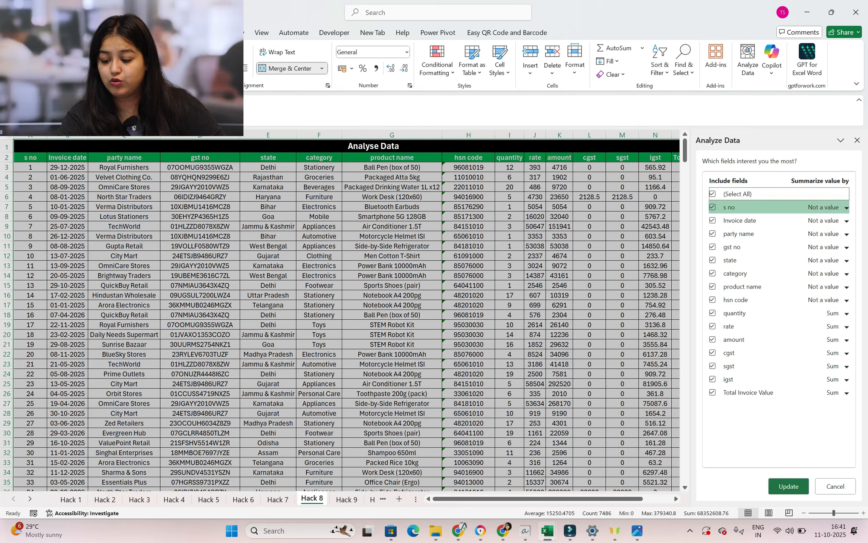
{"action": "left_click", "coordinate": [842, 319]}
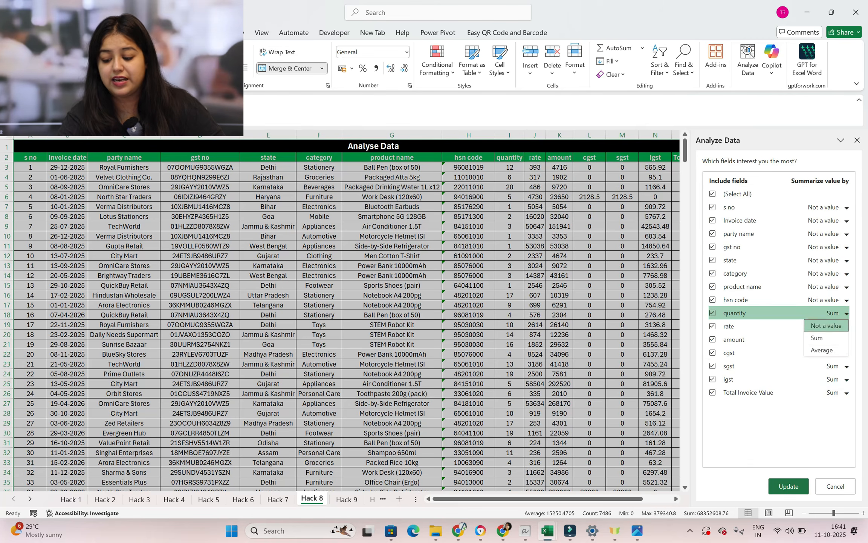
{"action": "left_click", "coordinate": [836, 312]}
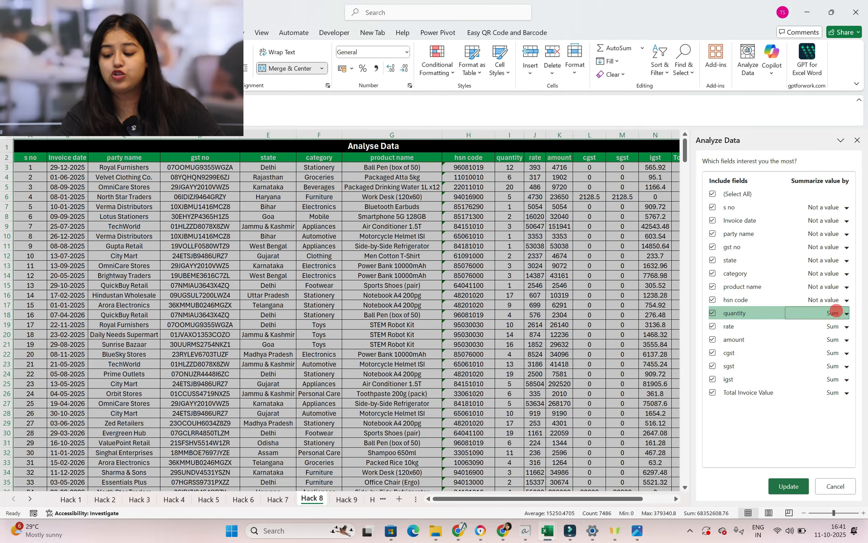
{"action": "left_click", "coordinate": [857, 140]}
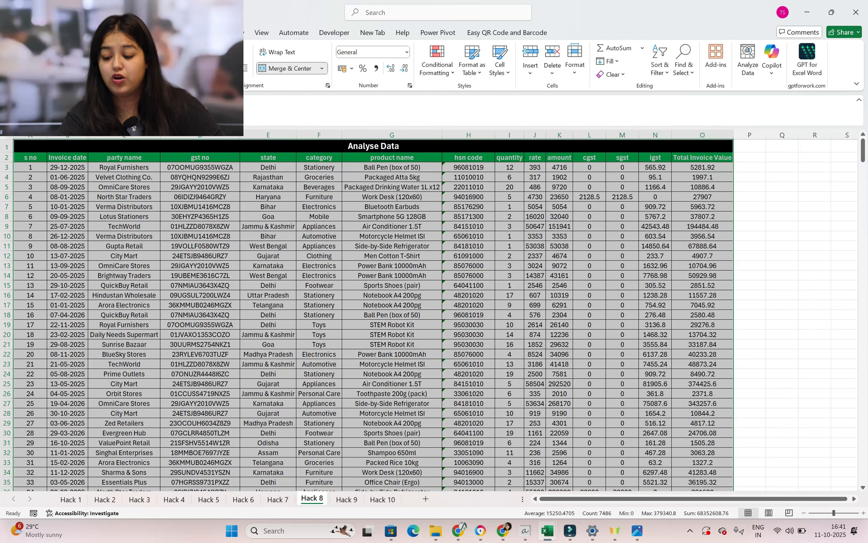
Analyze the invoice table again and insert the 'quantity' by 'category' PivotChart, then close the analysis pane
{"action": "left_click", "coordinate": [747, 60]}
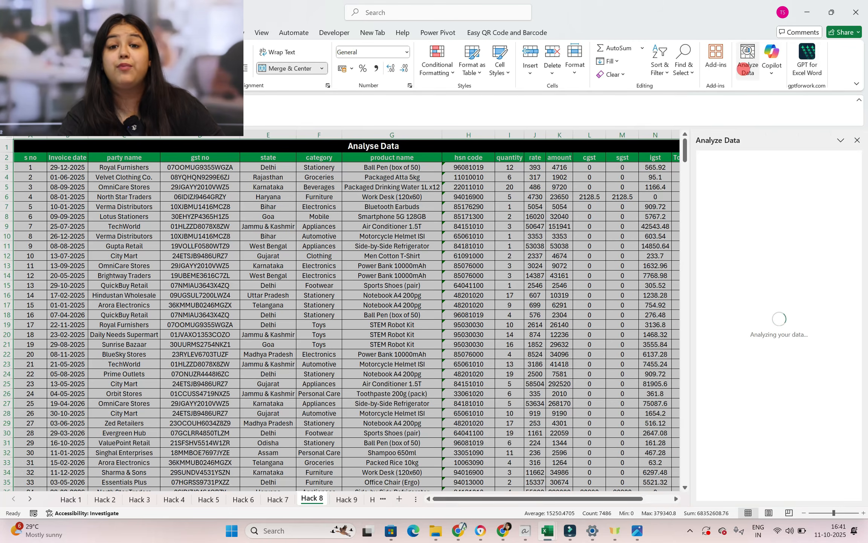
{"action": "scroll", "coordinate": [780, 324], "scroll_direction": "down", "scroll_amount": 8}
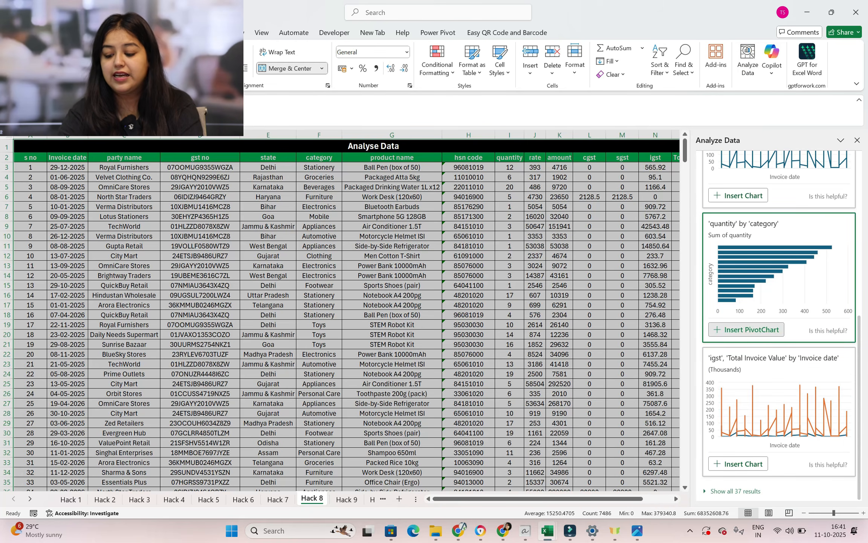
{"action": "left_click", "coordinate": [754, 330]}
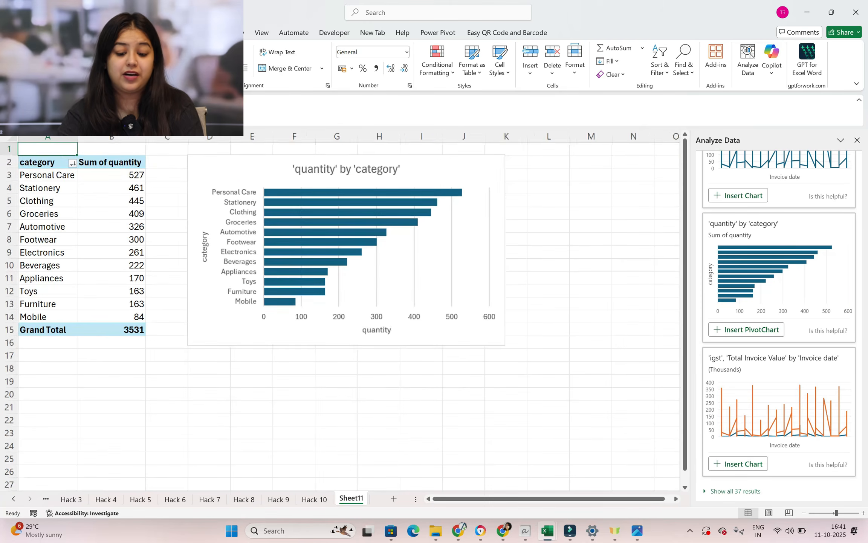
{"action": "left_click", "coordinate": [857, 140]}
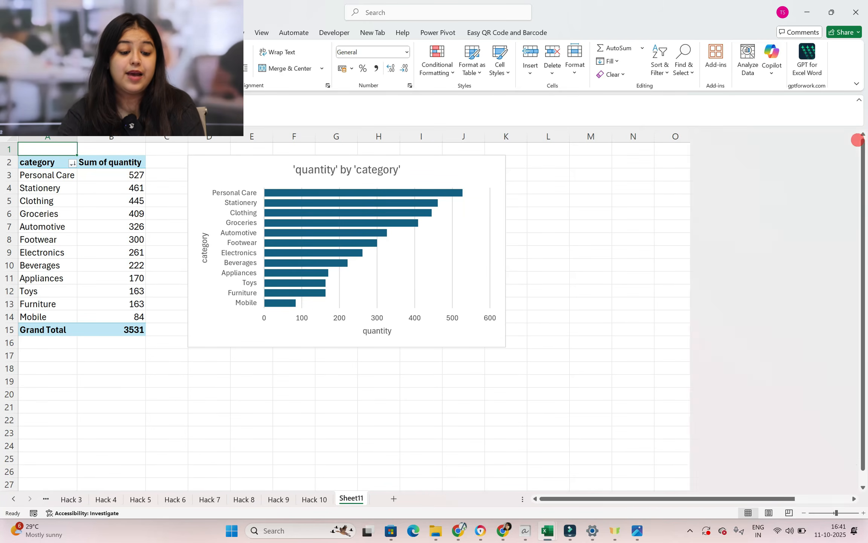
Examine the available fields of the category quantity PivotTable and its PivotChart
{"action": "left_click", "coordinate": [52, 198]}
{"action": "left_click", "coordinate": [87, 228]}
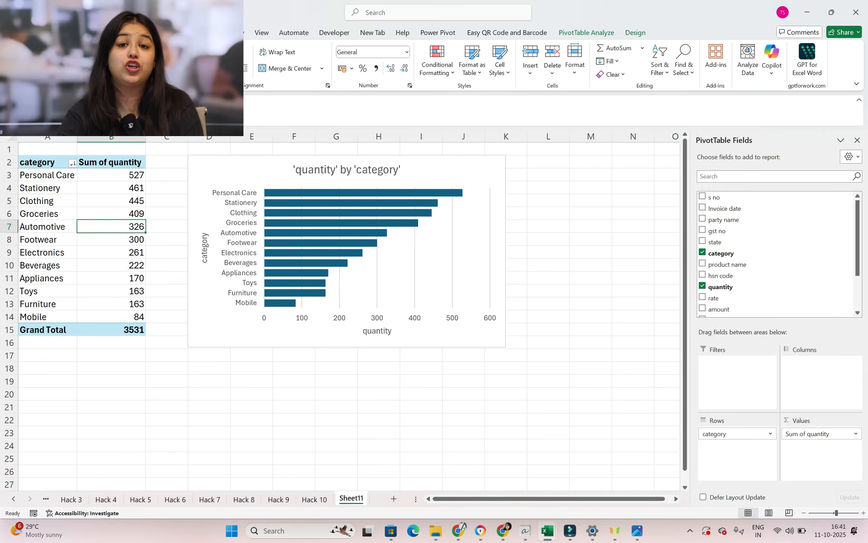
{"action": "scroll", "coordinate": [776, 254], "scroll_direction": "down", "scroll_amount": 3}
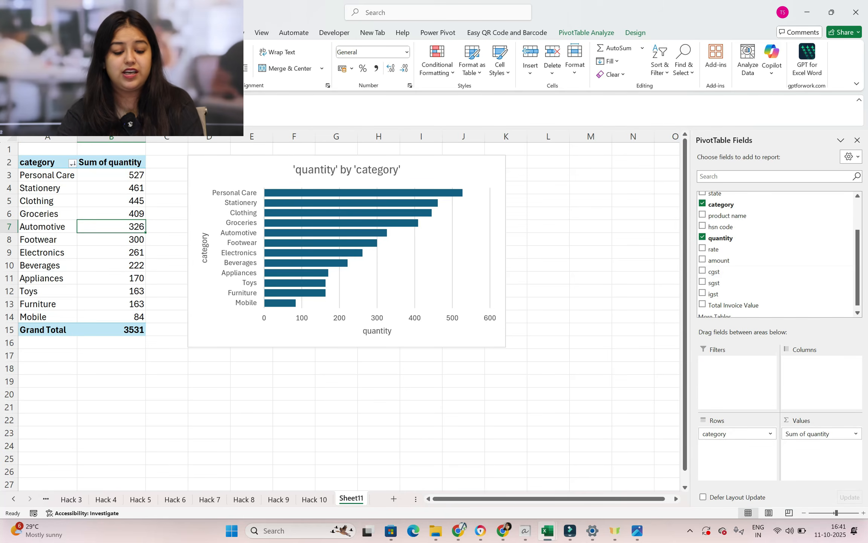
{"action": "left_click", "coordinate": [475, 174]}
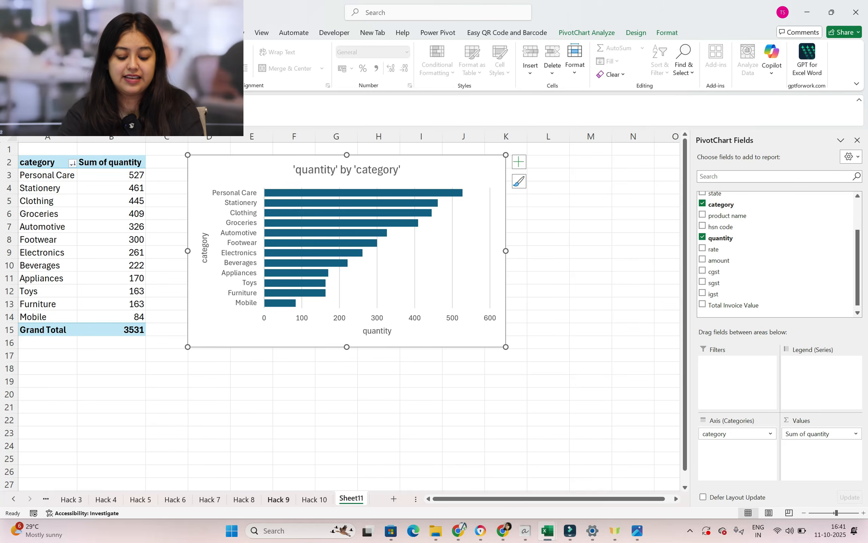
Select the state and Total Invoice Value columns together on the Hack 8 sheet, from header to row 500
{"action": "left_click", "coordinate": [249, 498]}
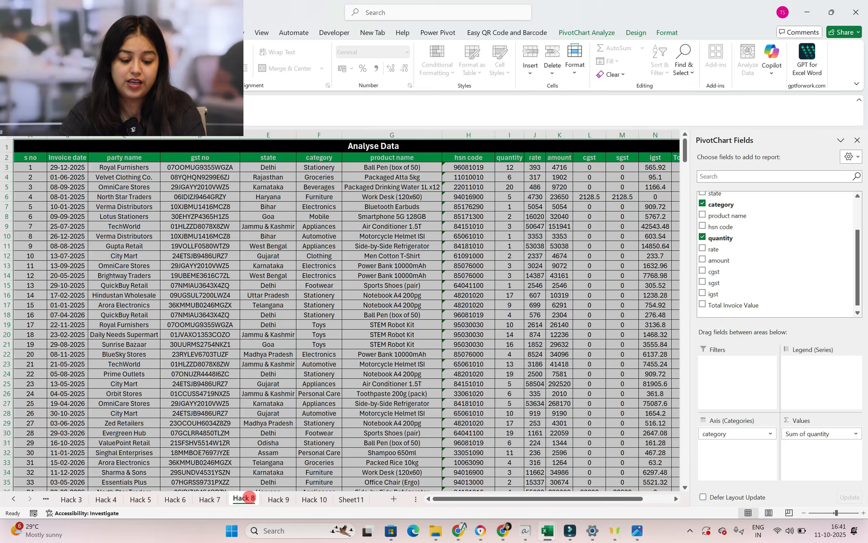
{"action": "left_click", "coordinate": [158, 245]}
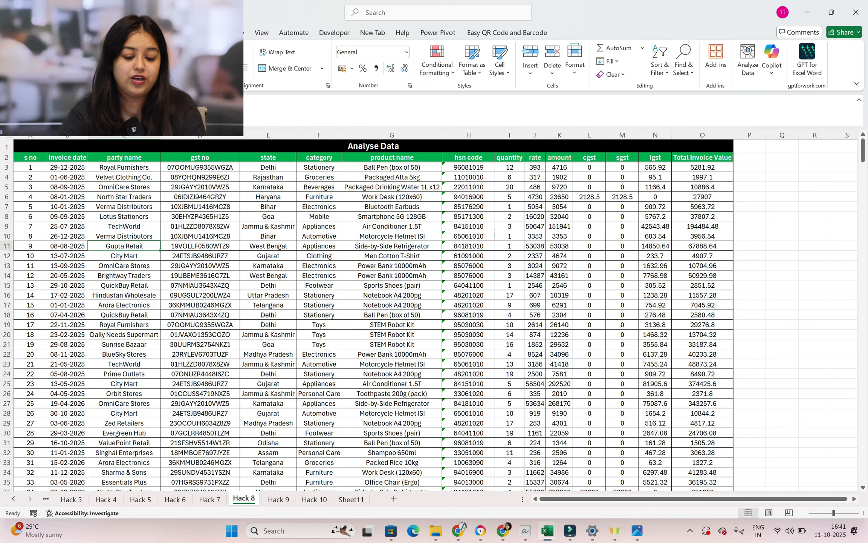
{"action": "left_click", "coordinate": [280, 161]}
{"action": "key", "text": "ctrl+shift+Down"}
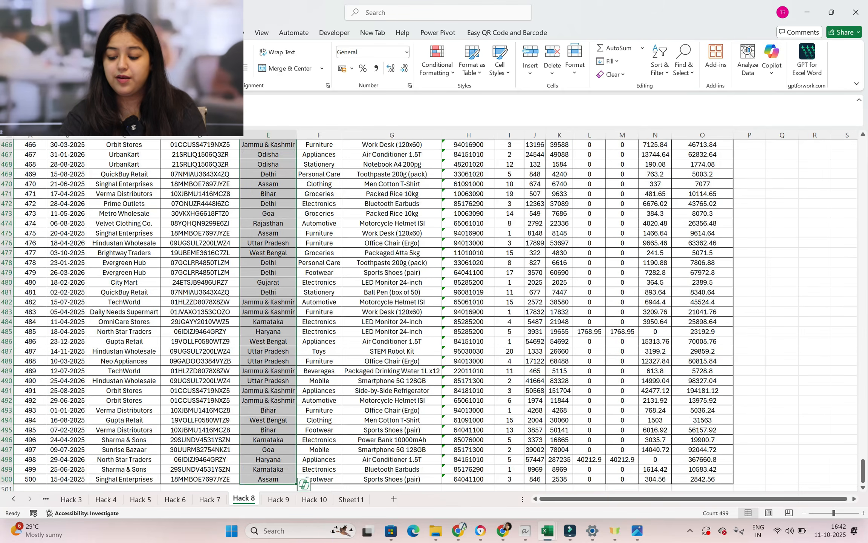
{"action": "left_click_drag", "start_coordinate": [862, 470], "coordinate": [863, 148]}
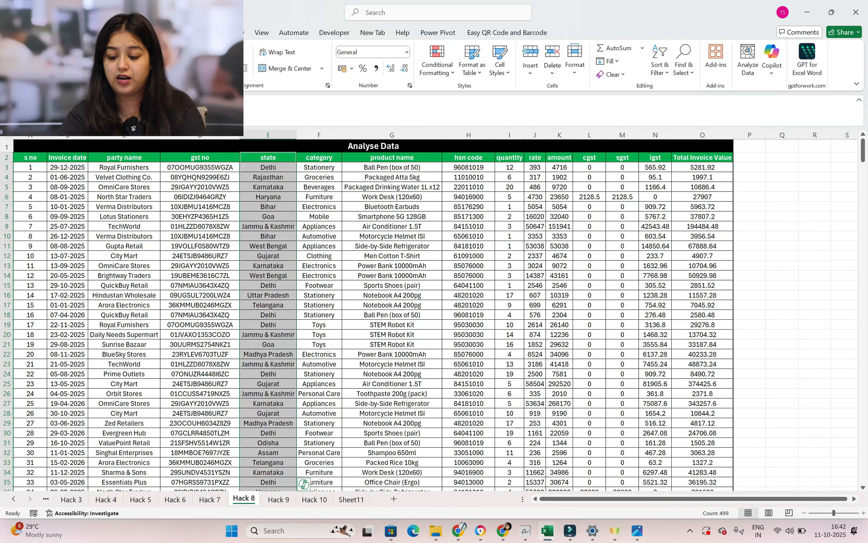
{"action": "left_click", "coordinate": [712, 158], "text": "ctrl"}
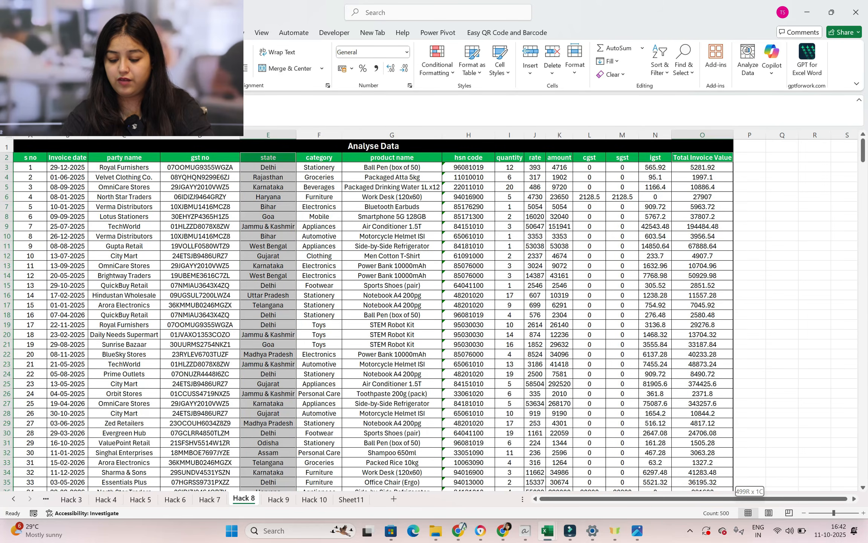
{"action": "key", "text": "ctrl+shift+Down"}
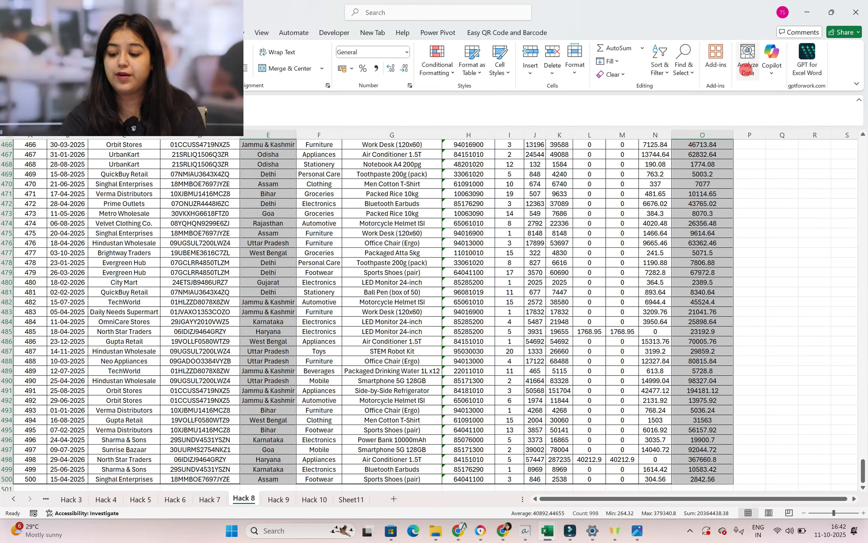
Analyze the selected columns and insert the suggested PivotTable of 'Total Invoice Value' by 'state'
{"action": "left_click", "coordinate": [747, 60]}
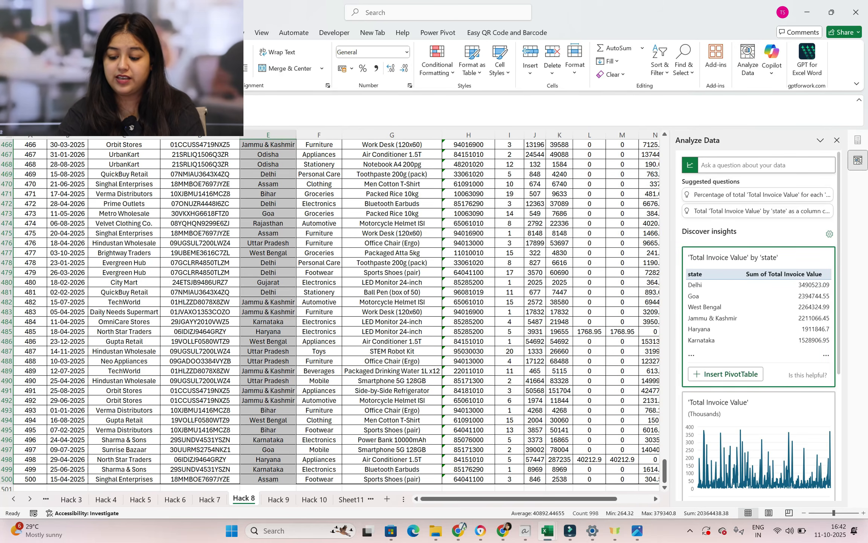
{"action": "scroll", "coordinate": [759, 320], "scroll_direction": "down", "scroll_amount": 10}
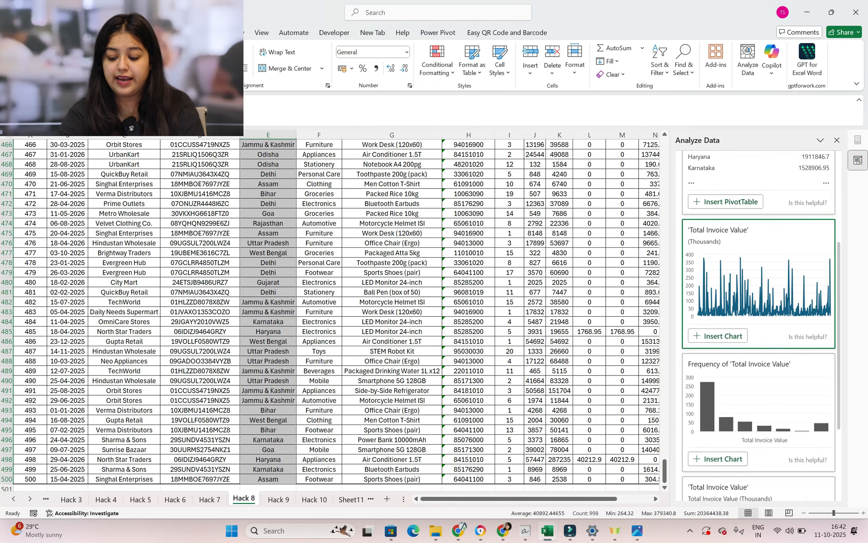
{"action": "scroll", "coordinate": [726, 373], "scroll_direction": "up", "scroll_amount": 10}
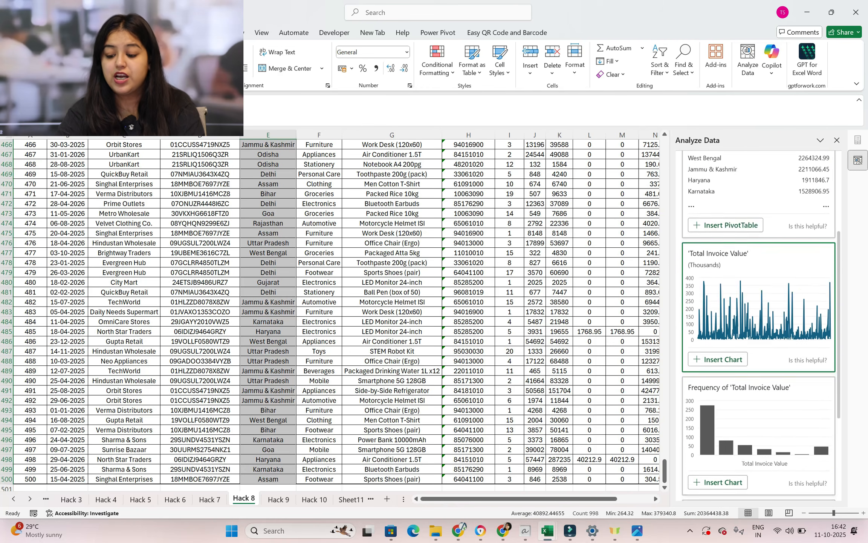
{"action": "left_click", "coordinate": [746, 373]}
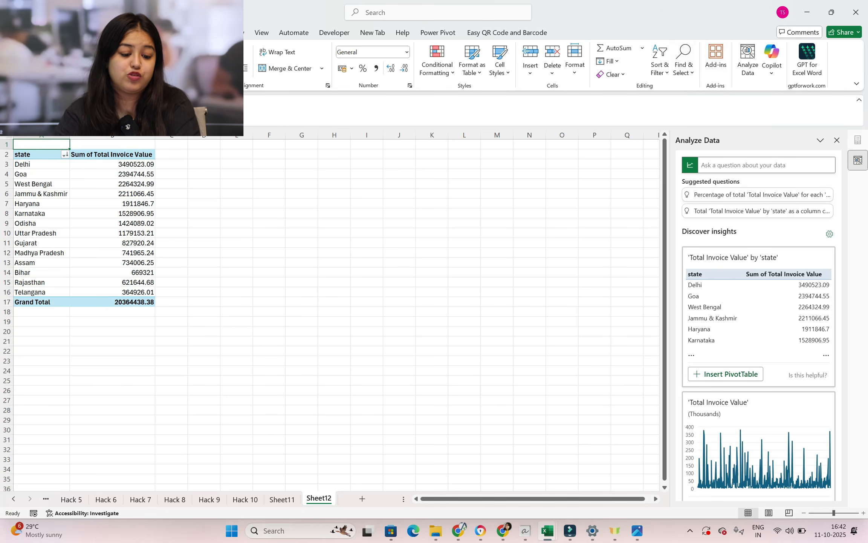
Create a column PivotChart from the state totals in A2:B16, place it beside the PivotTable and make it taller
{"action": "left_click_drag", "start_coordinate": [30, 154], "coordinate": [138, 292]}
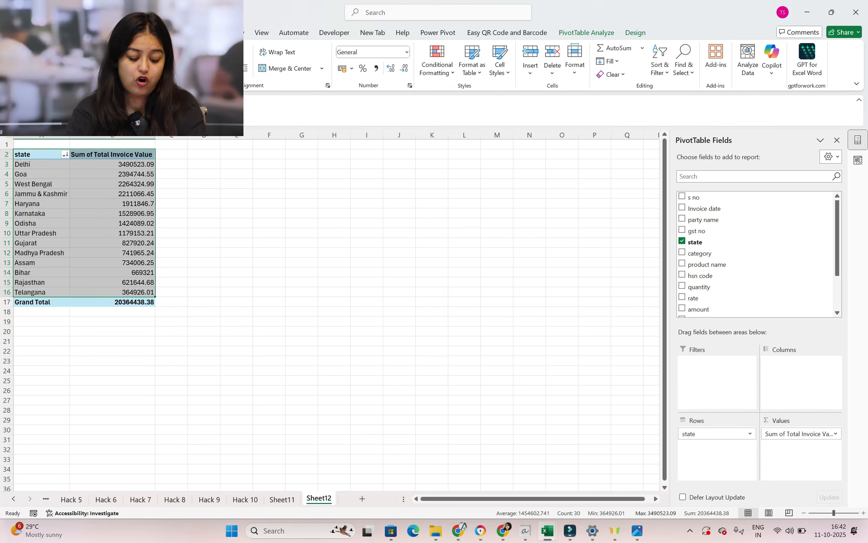
{"action": "key", "text": "alt+F1"}
{"action": "left_click_drag", "start_coordinate": [386, 258], "coordinate": [337, 157]}
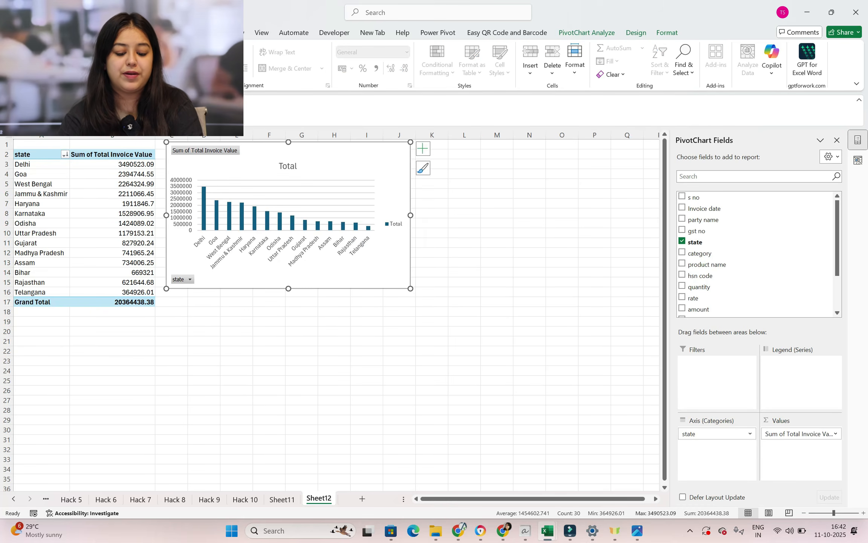
{"action": "left_click_drag", "start_coordinate": [288, 288], "coordinate": [289, 321]}
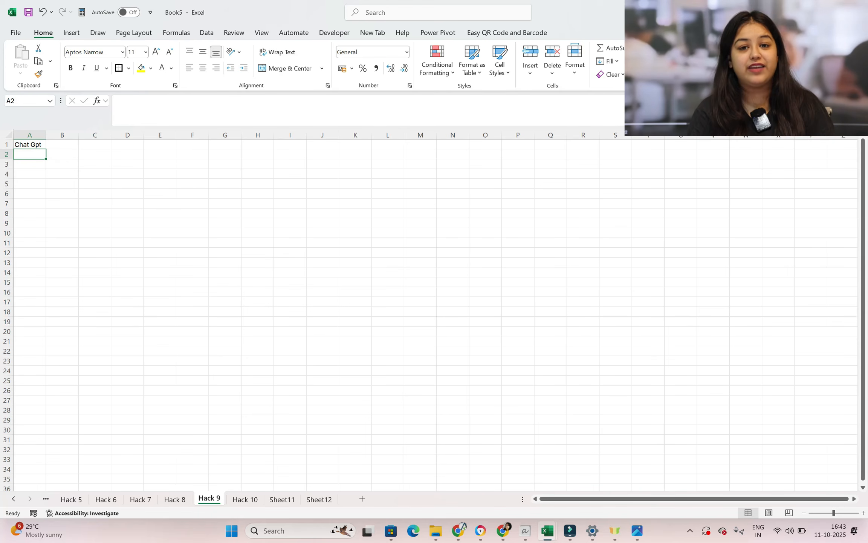
Select the Chat Gpt heading in cell A1 of the Hack 9 sheet
{"action": "scroll", "coordinate": [83, 154], "scroll_direction": "up", "scroll_amount": 12}
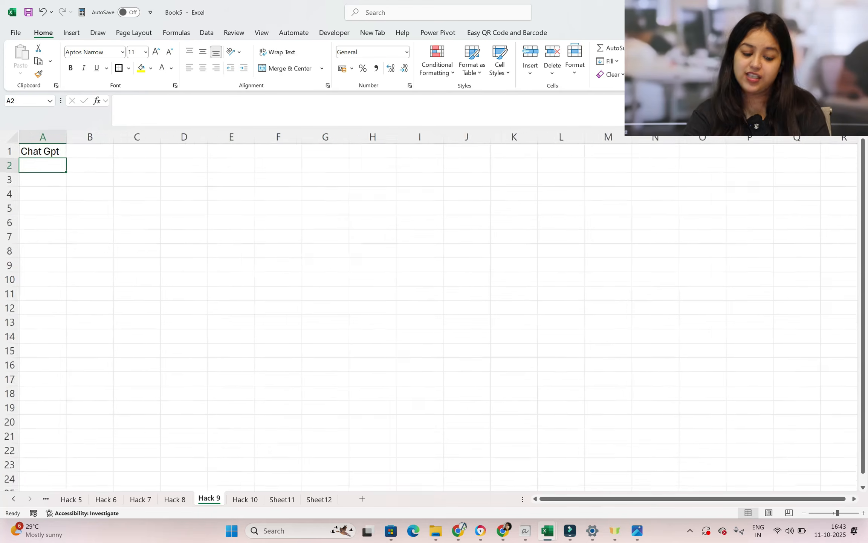
{"action": "scroll", "coordinate": [84, 153], "scroll_direction": "up", "scroll_amount": 3}
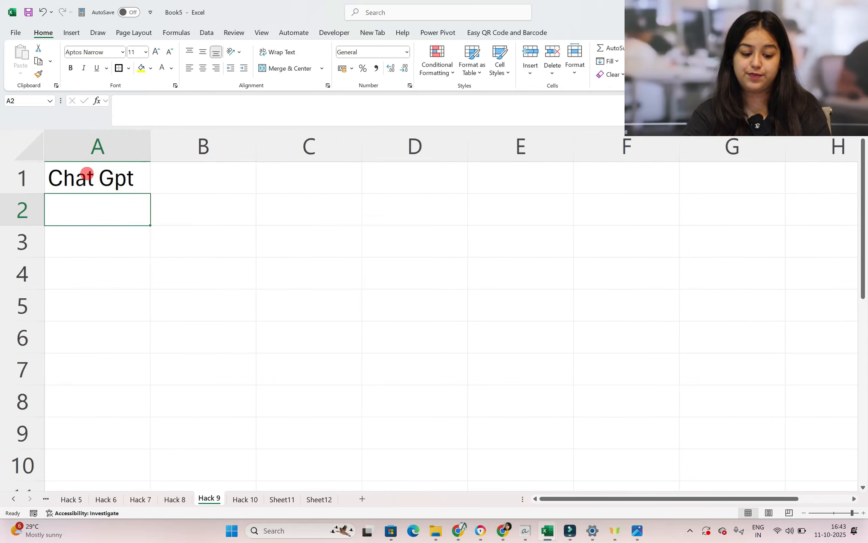
{"action": "left_click", "coordinate": [85, 174]}
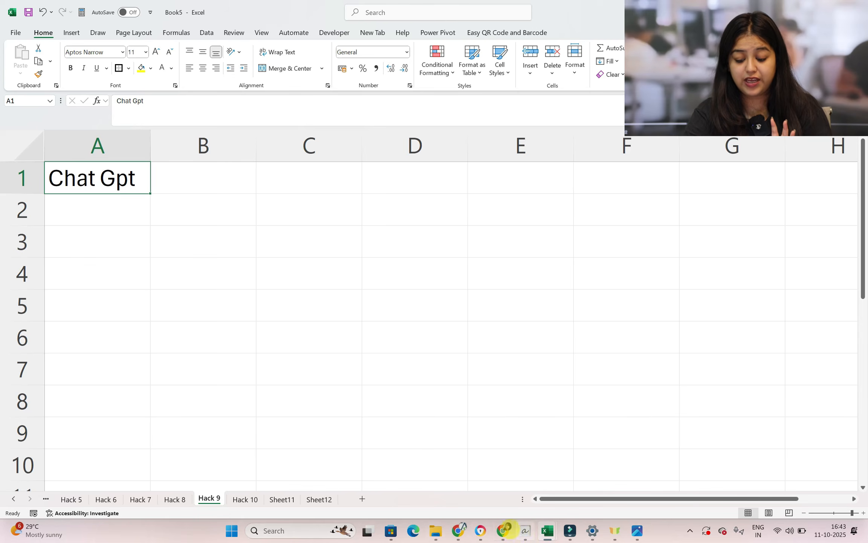
Switch to Chrome and open ChatGPT in a new browser tab
{"action": "mouse_move", "coordinate": [503, 530]}
{"action": "left_click", "coordinate": [503, 492]}
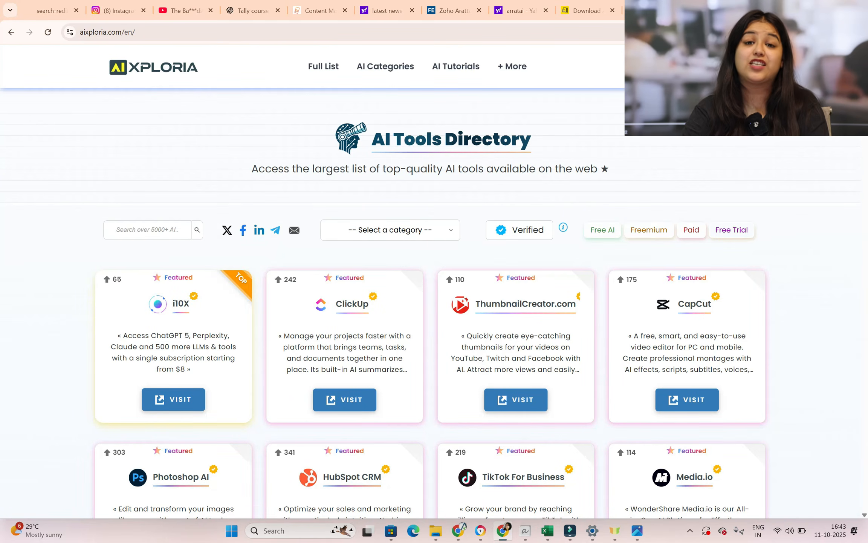
{"action": "left_click", "coordinate": [450, 230]}
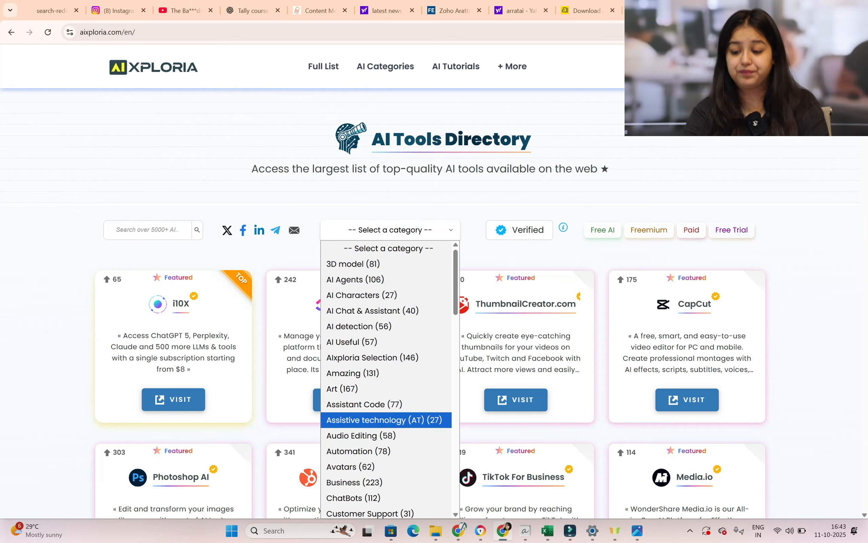
{"action": "key", "text": "Escape"}
{"action": "key", "text": "ctrl+t"}
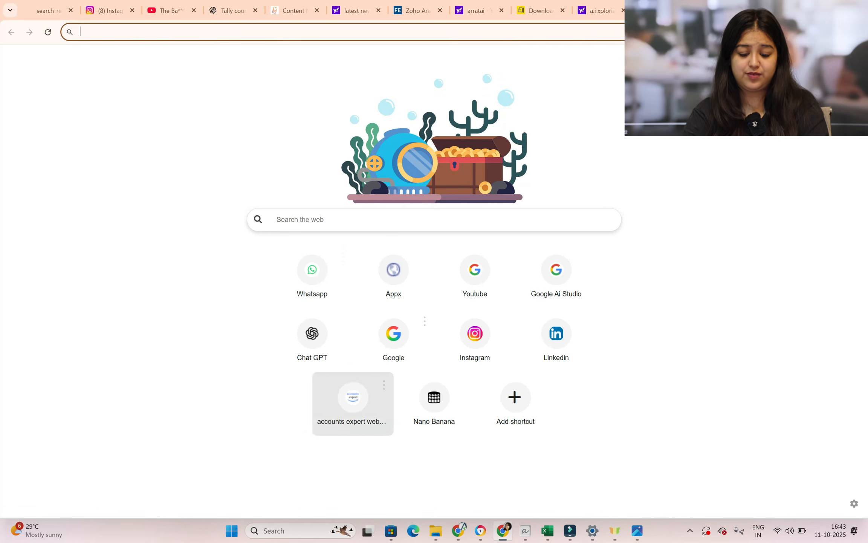
{"action": "left_click", "coordinate": [312, 336]}
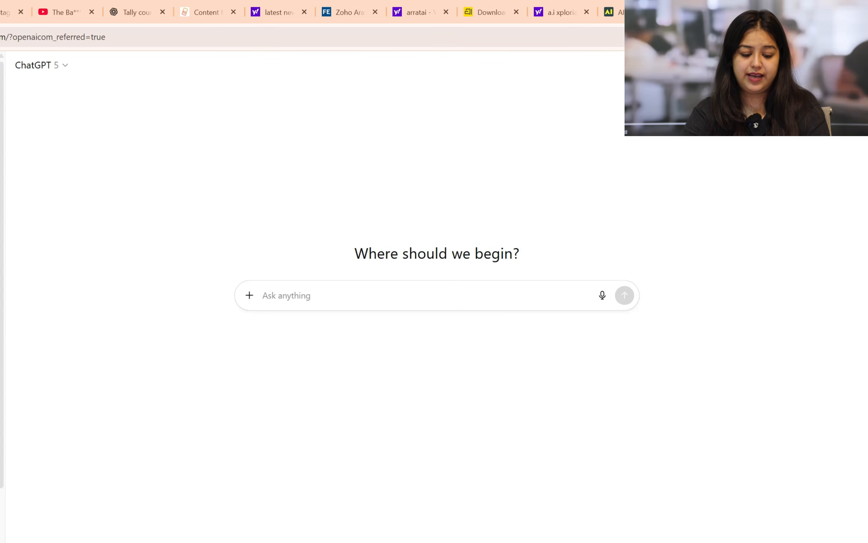
Send ChatGPT the request "i wan to practice data cleaning , please provide a huge data in .xlsx"
{"action": "left_click", "coordinate": [290, 300]}
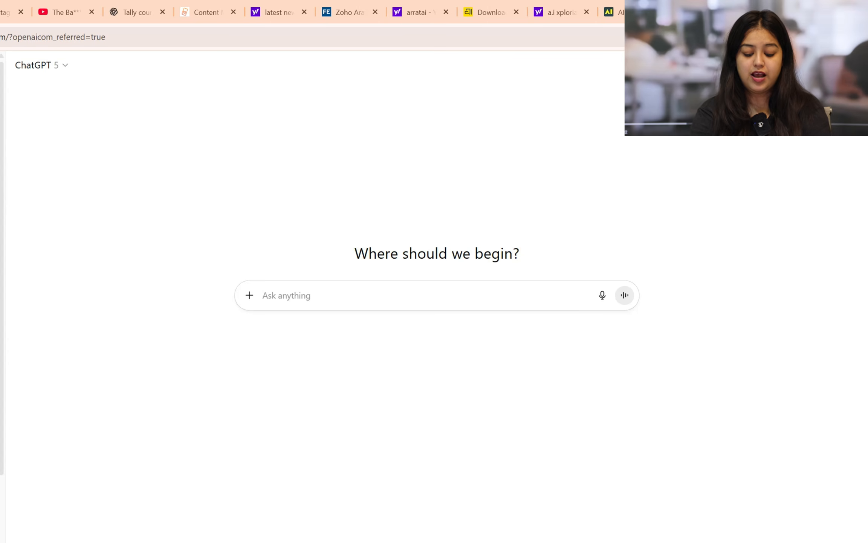
{"action": "type", "text": "i wan to practice data cleaning , please provide a huge data in .xlsx"}
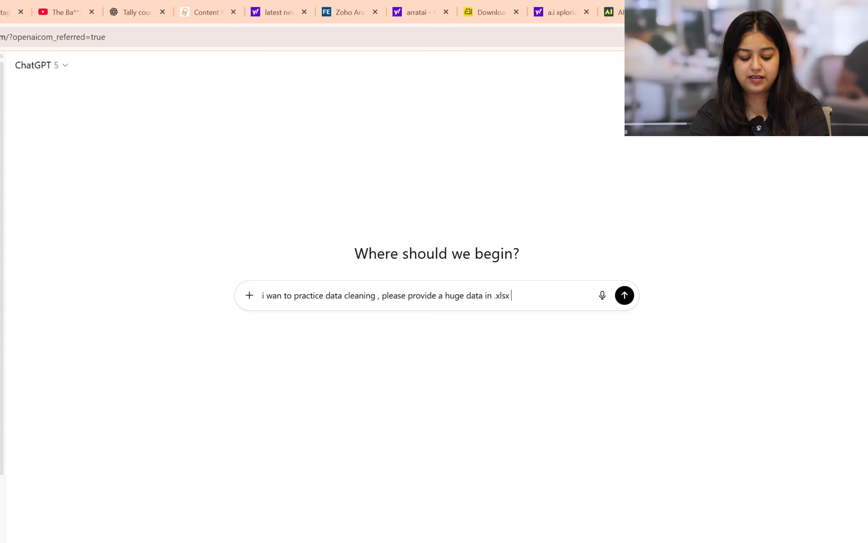
{"action": "key", "text": "Return"}
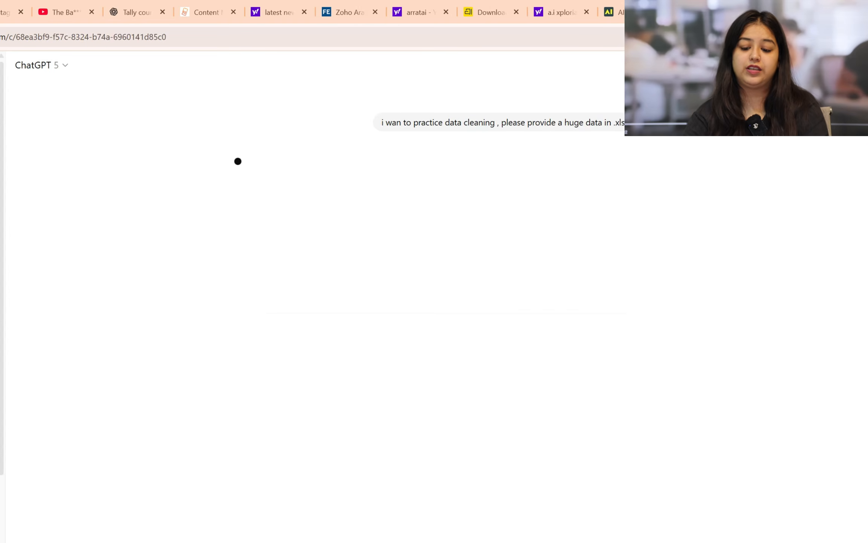
Download data_cleaning_practice.xlsx, open it in Excel from the download history and enable editing
{"action": "key", "text": "ctrl+plus"}
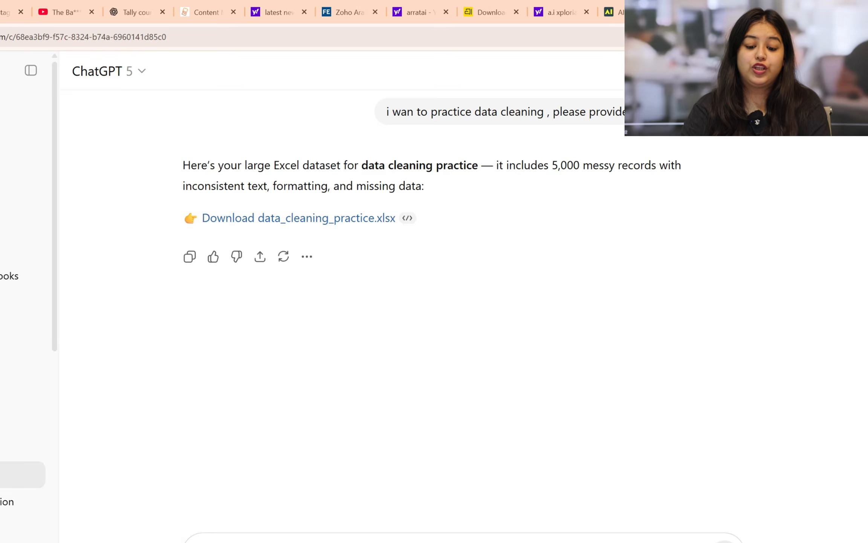
{"action": "left_click", "coordinate": [328, 219]}
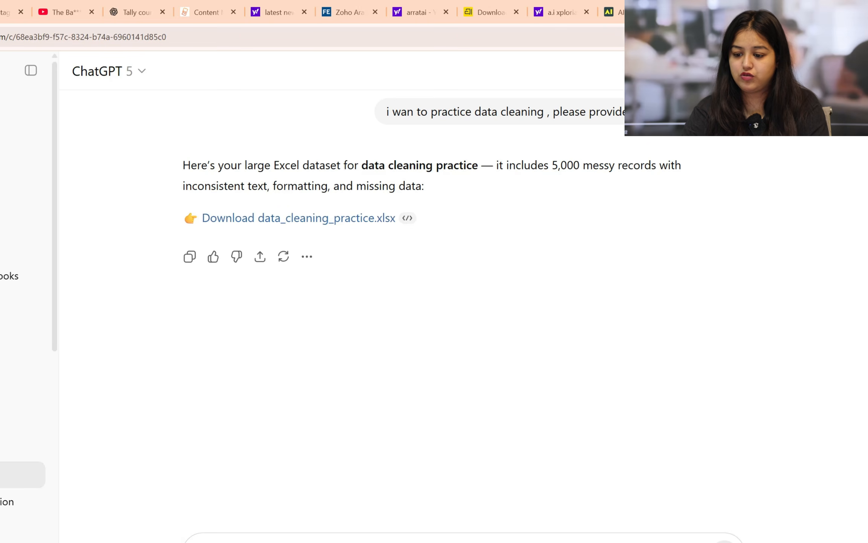
{"action": "key", "text": "ctrl+j"}
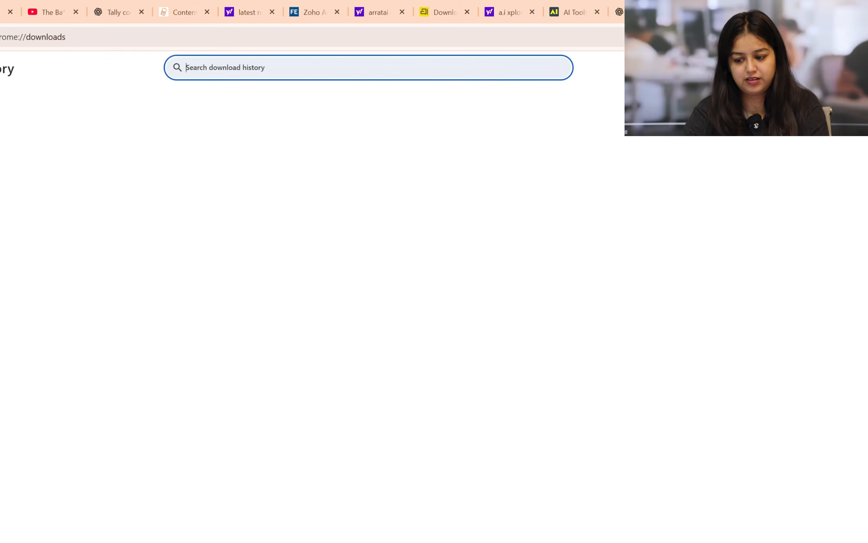
{"action": "left_click", "coordinate": [271, 142]}
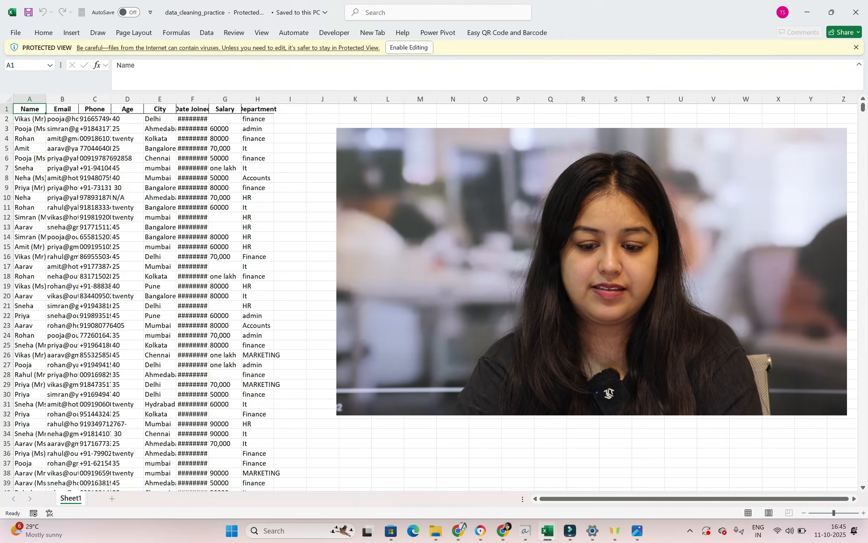
{"action": "left_click", "coordinate": [408, 50]}
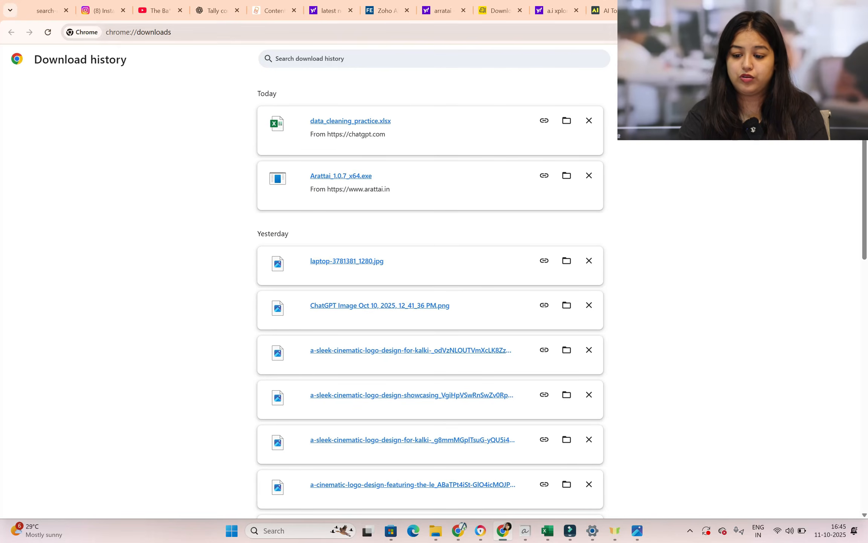
Return to the ChatGPT conversation in Chrome and ask "explain what procedure is gonna use in this file to clean the data"
{"action": "left_click", "coordinate": [670, 10]}
{"action": "left_click", "coordinate": [327, 469]}
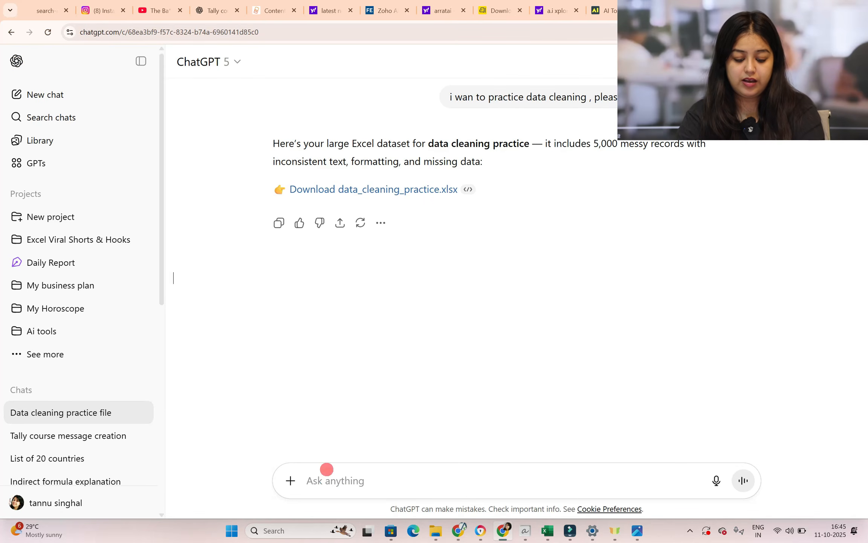
{"action": "type", "text": "explain what prp"}
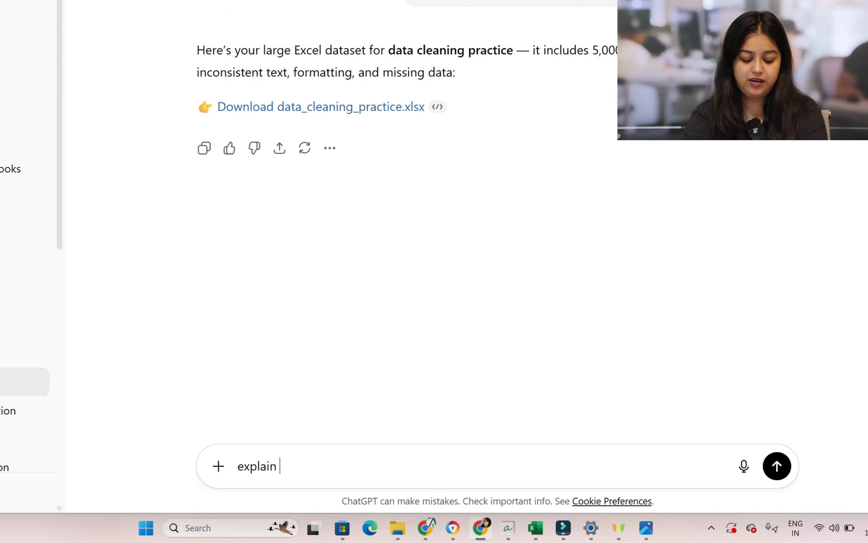
{"action": "key", "text": "BackSpace"}
{"action": "type", "text": "ocedure is gonna use in this file to clean the dasta"}
{"action": "key", "text": "BackSpace"}
{"action": "key", "text": "BackSpace"}
{"action": "type", "text": "ta"}
{"action": "key", "text": "Return"}
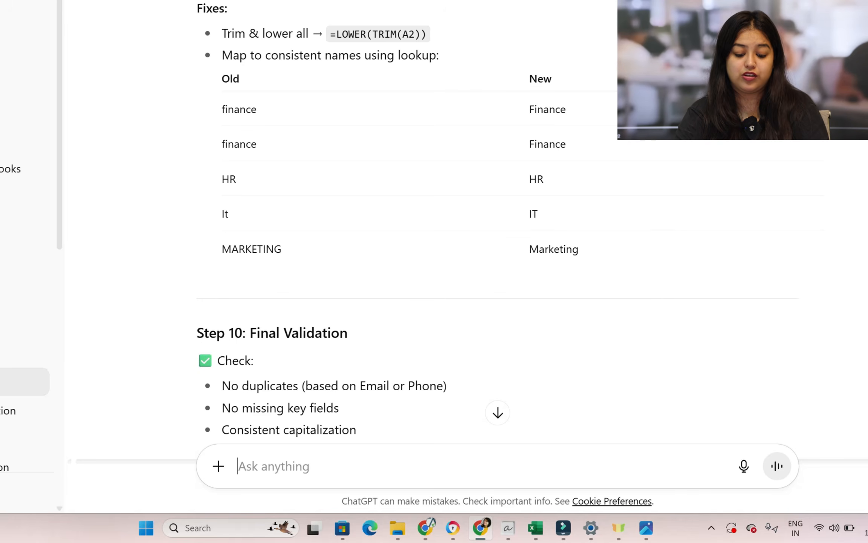
Ask ChatGPT to create 100-row data in xlsx format with columns Serial number, name, product, category, region, state, city, quantity, rate and amount
{"action": "scroll", "coordinate": [497, 226], "scroll_direction": "up", "scroll_amount": 20}
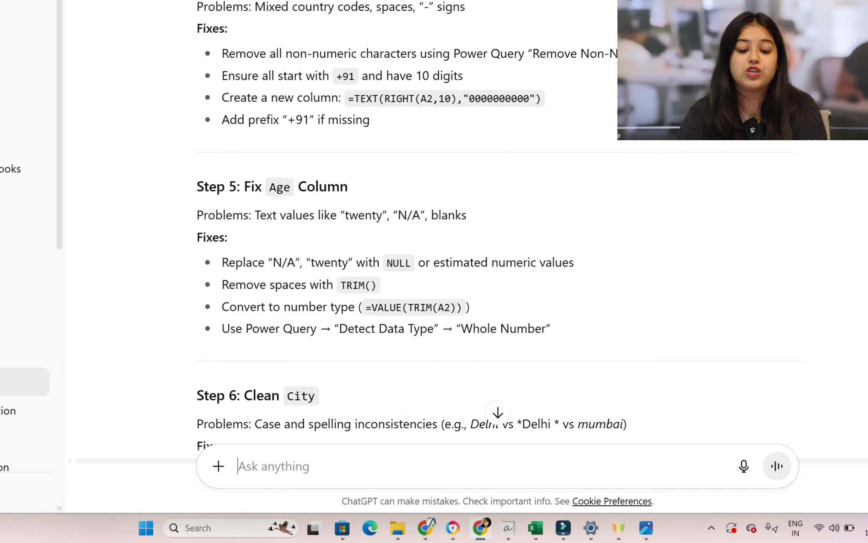
{"action": "scroll", "coordinate": [497, 226], "scroll_direction": "up", "scroll_amount": 12}
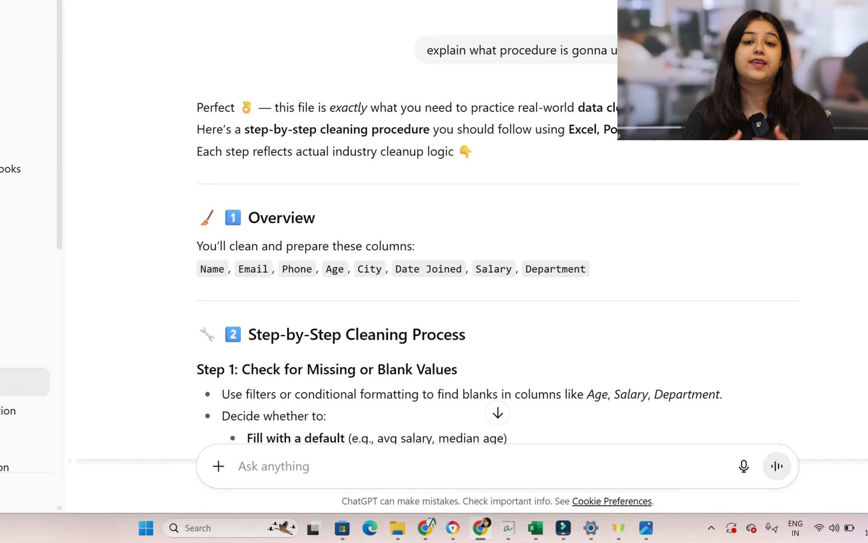
{"action": "scroll", "coordinate": [498, 236], "scroll_direction": "down", "scroll_amount": 8}
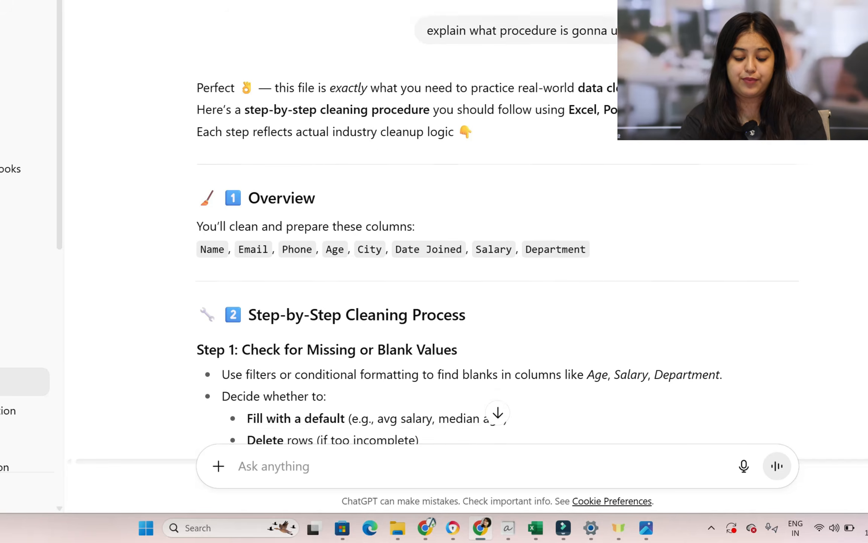
{"action": "left_click", "coordinate": [266, 468]}
{"action": "type", "text": "creat"}
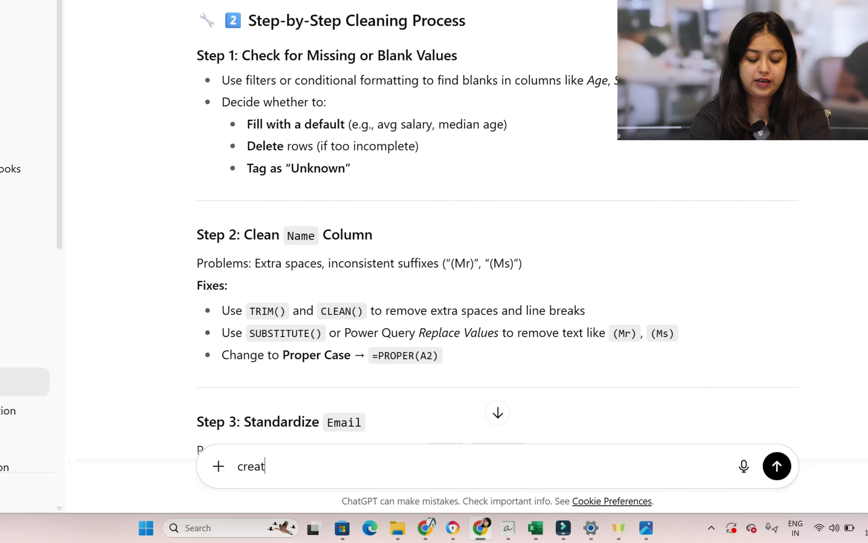
{"action": "type", "text": "e3 100 row data"}
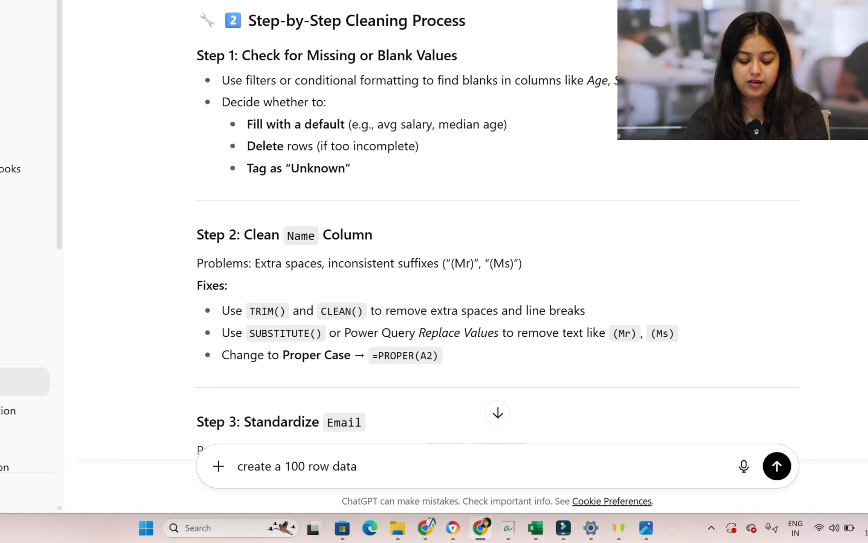
{"action": "type", "text": " in xlsx format"}
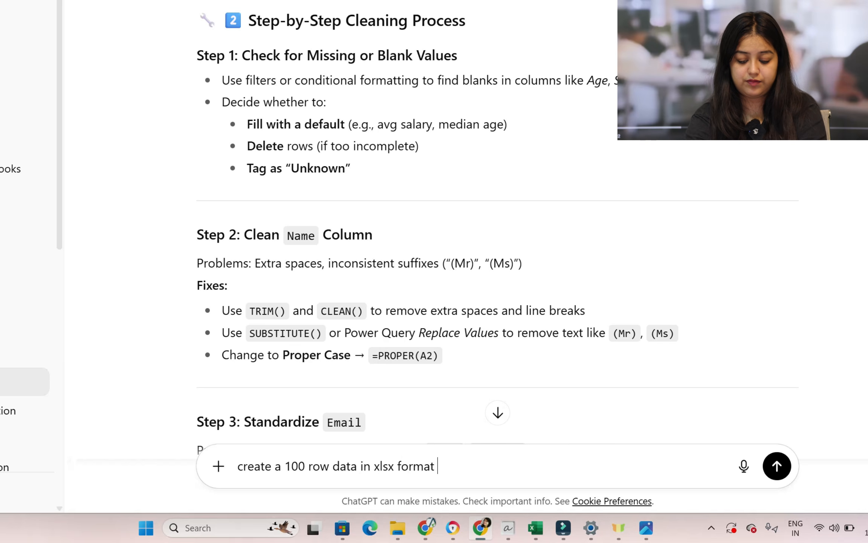
{"action": "type", "text": " , the data s"}
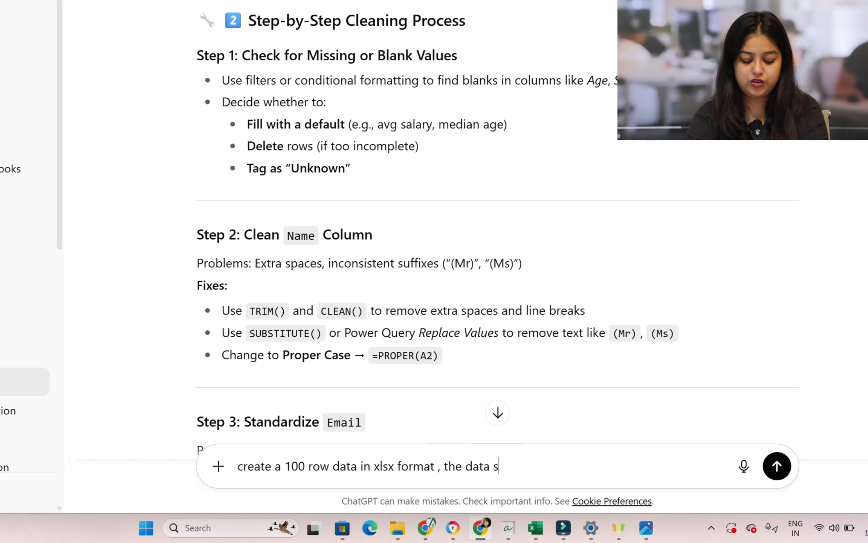
{"action": "type", "text": "hould contain the colu"}
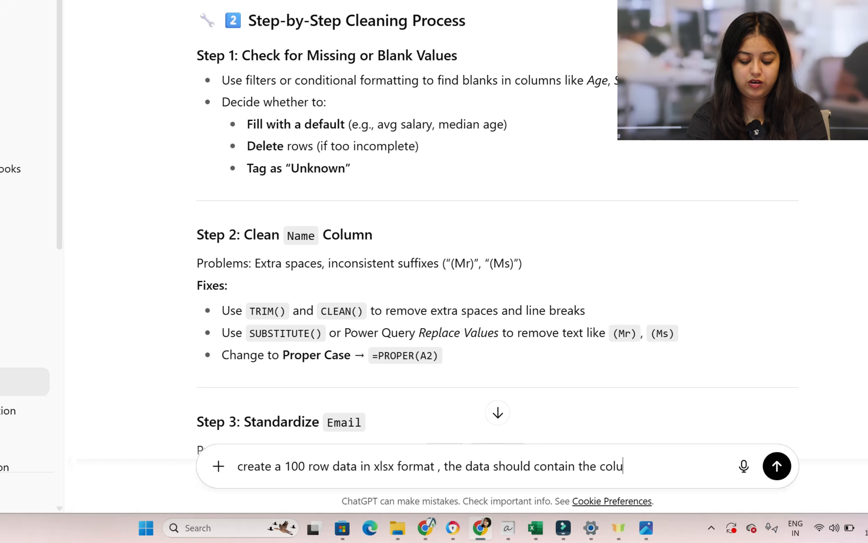
{"action": "type", "text": "mn of Serial number , n"}
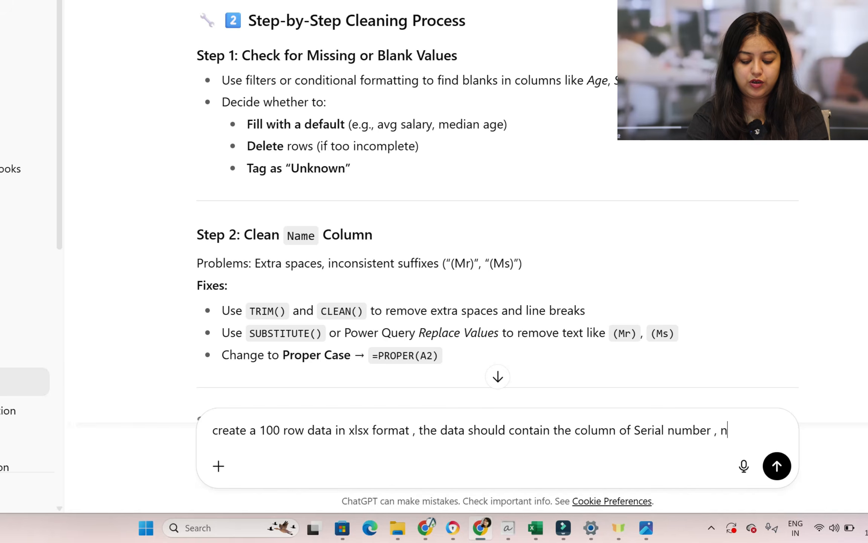
{"action": "type", "text": "ame , p"}
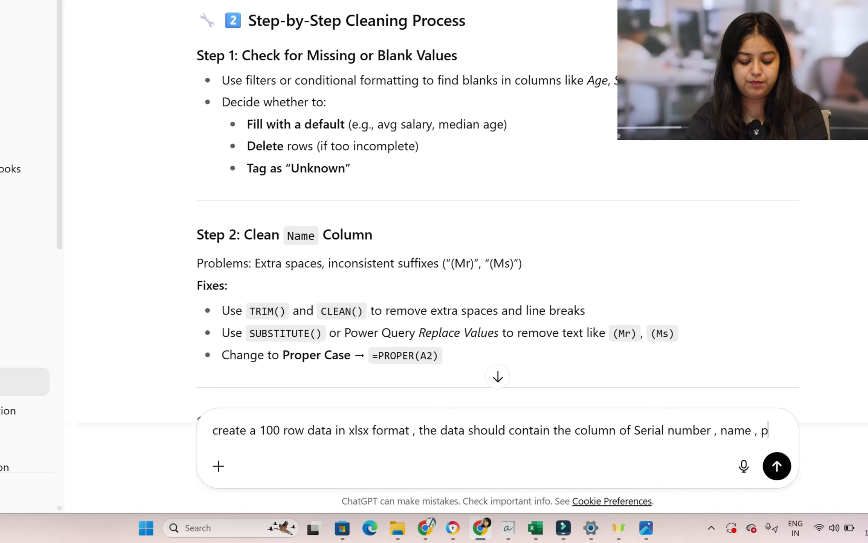
{"action": "type", "text": "roduct , category , rego"}
{"action": "key", "text": "BackSpace"}
{"action": "type", "text": "ion , state ,"}
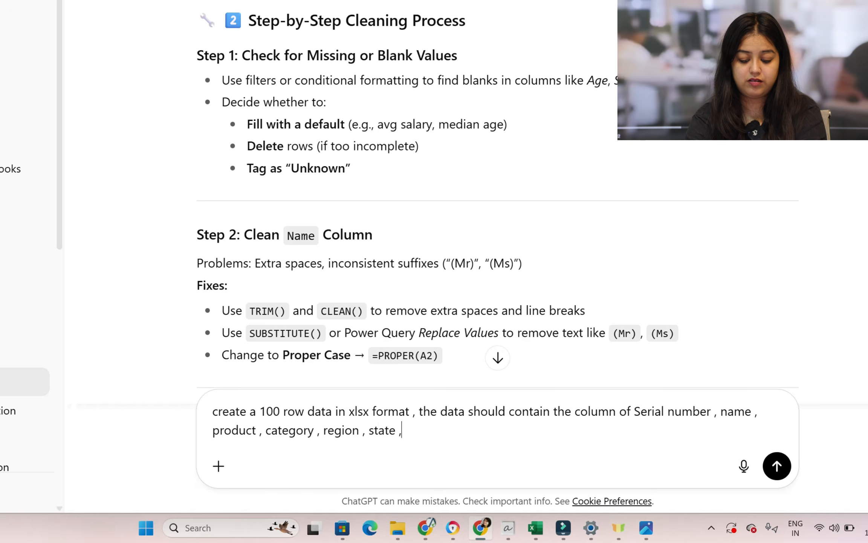
{"action": "type", "text": " city , quanity"}
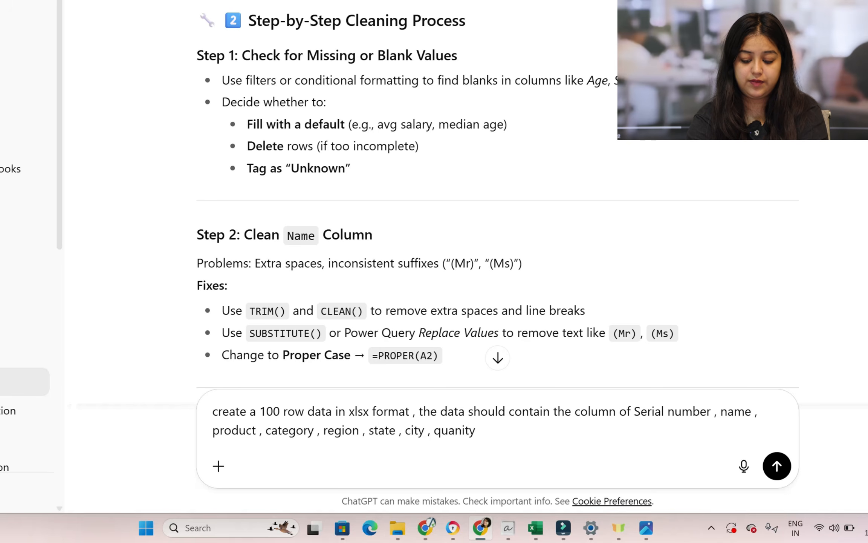
{"action": "type", "text": "ity , rate m"}
{"action": "key", "text": "BackSpace"}
{"action": "type", "text": ","}
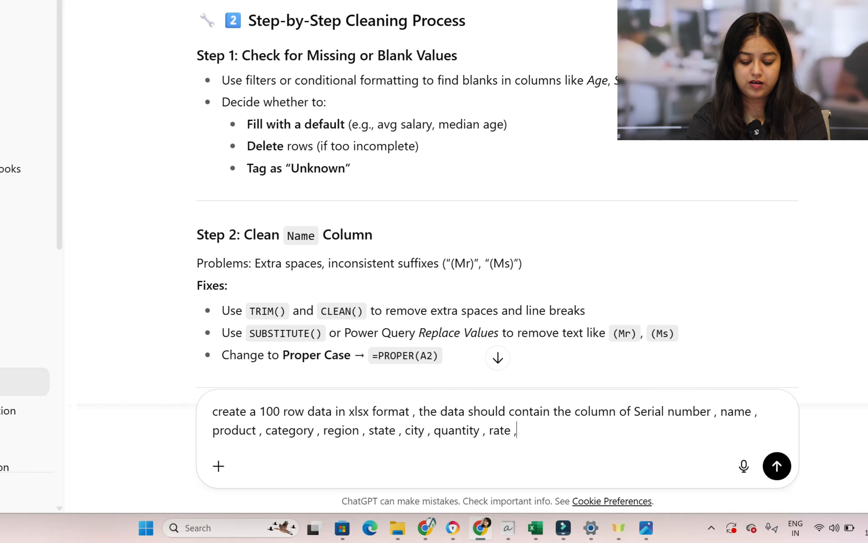
{"action": "type", "text": " amount"}
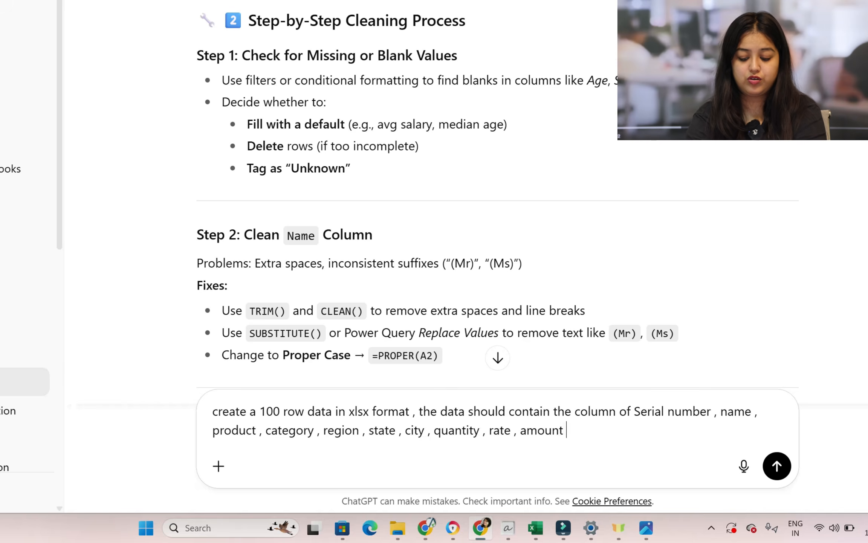
{"action": "key", "text": "Return"}
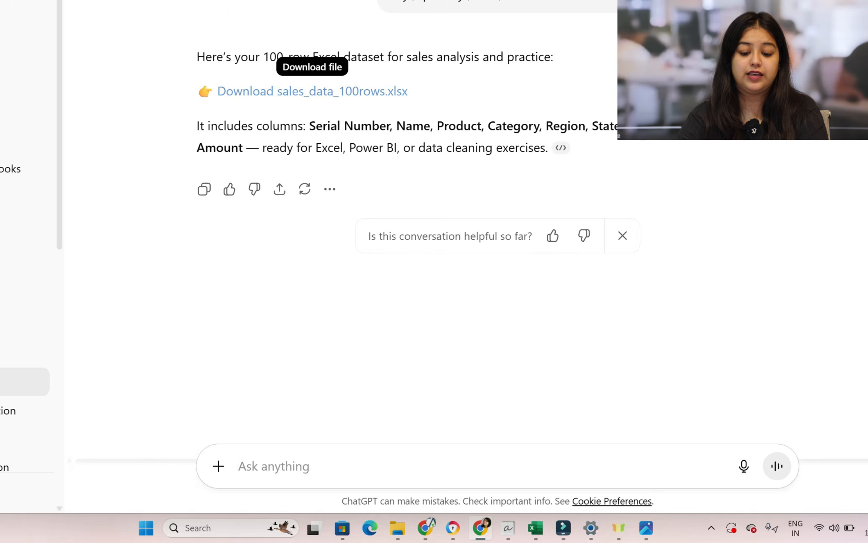
Download sales_data_100rows.xlsx, open it in Excel from the Downloads folder and look through its rows
{"action": "left_click", "coordinate": [328, 92]}
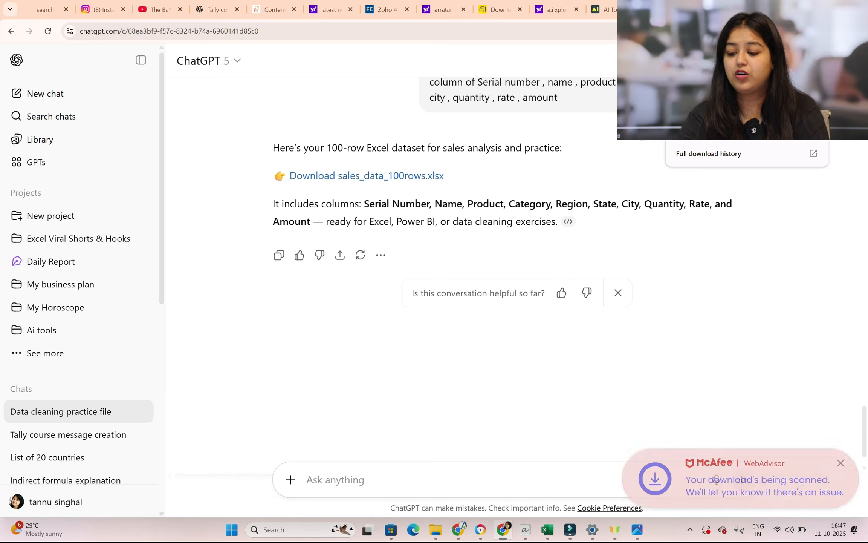
{"action": "left_click", "coordinate": [797, 88]}
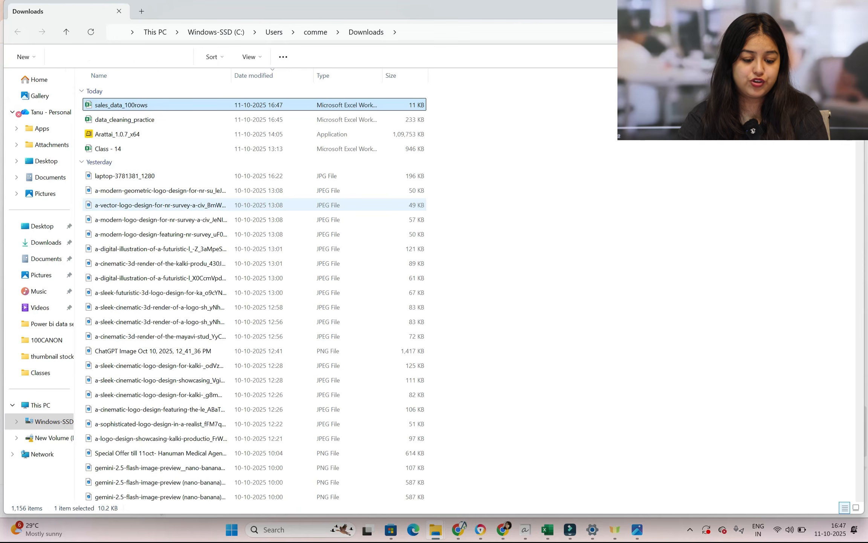
{"action": "double_click", "coordinate": [174, 105]}
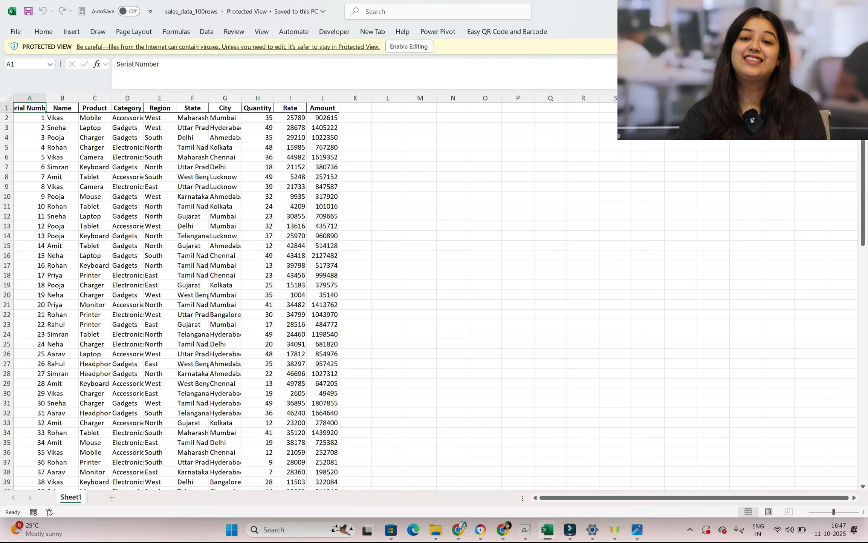
{"action": "scroll", "coordinate": [433, 296], "scroll_direction": "down", "scroll_amount": 17}
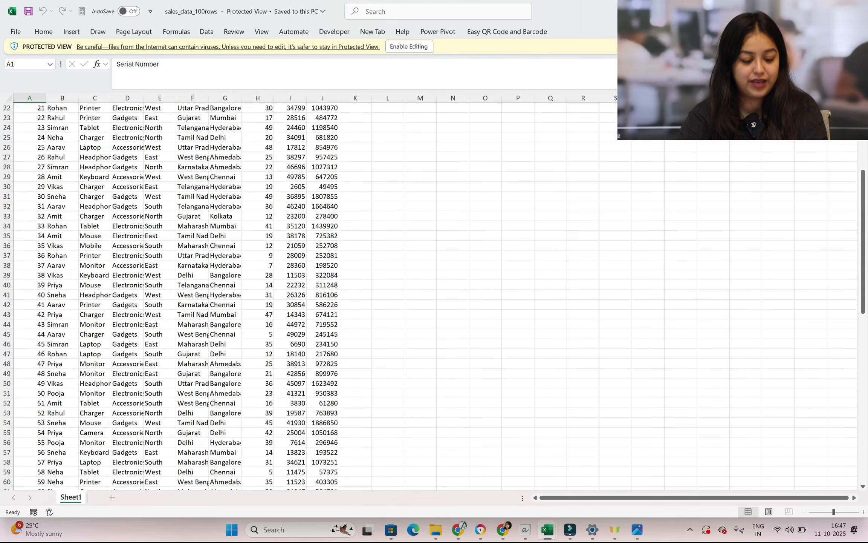
{"action": "scroll", "coordinate": [434, 294], "scroll_direction": "down", "scroll_amount": 6}
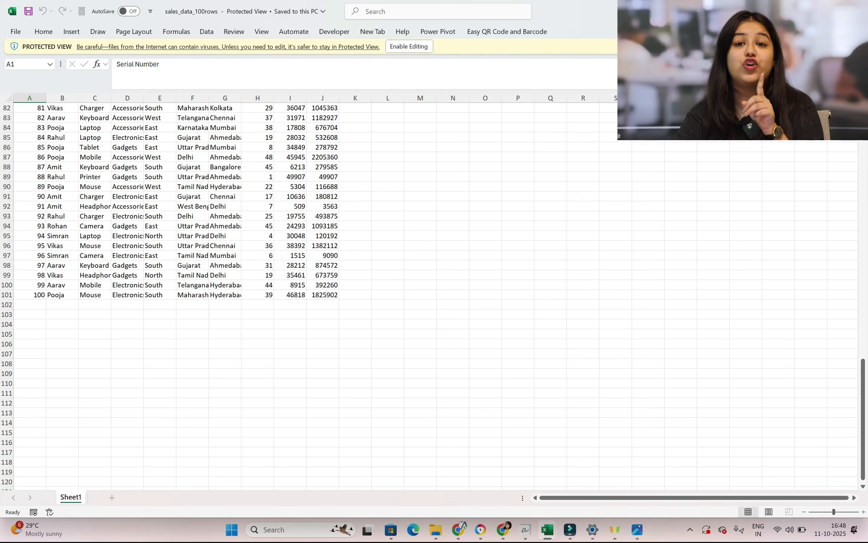
{"action": "scroll", "coordinate": [211, 295], "scroll_direction": "up", "scroll_amount": 20}
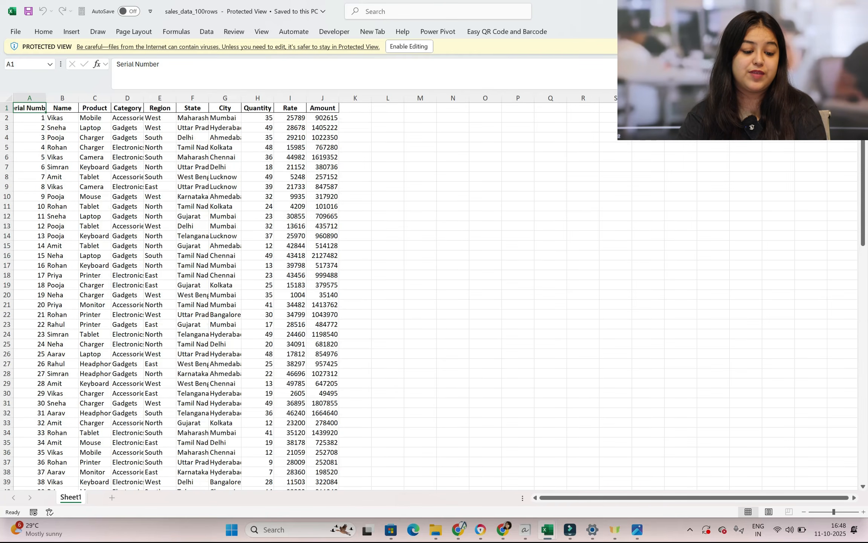
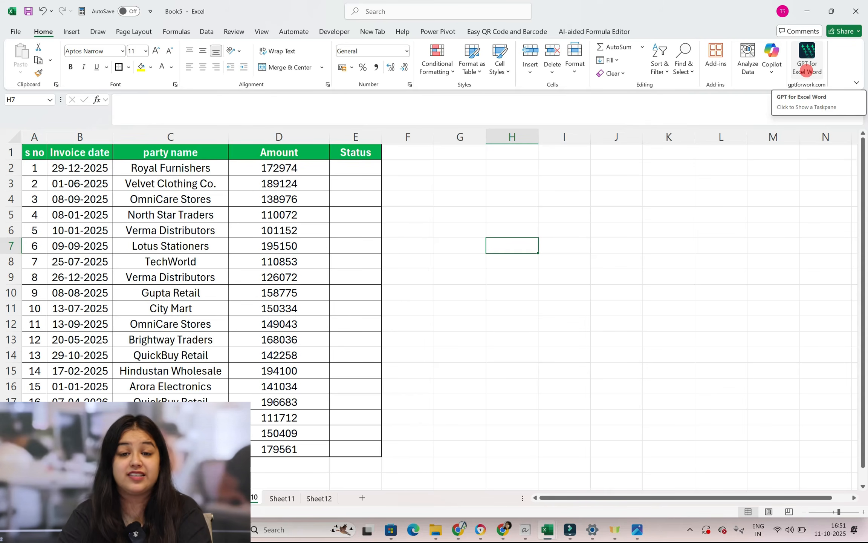
Open the GPT for Excel Word add-in and show the complete list of Bulk AI tools available for a new run
{"action": "left_click", "coordinate": [807, 57]}
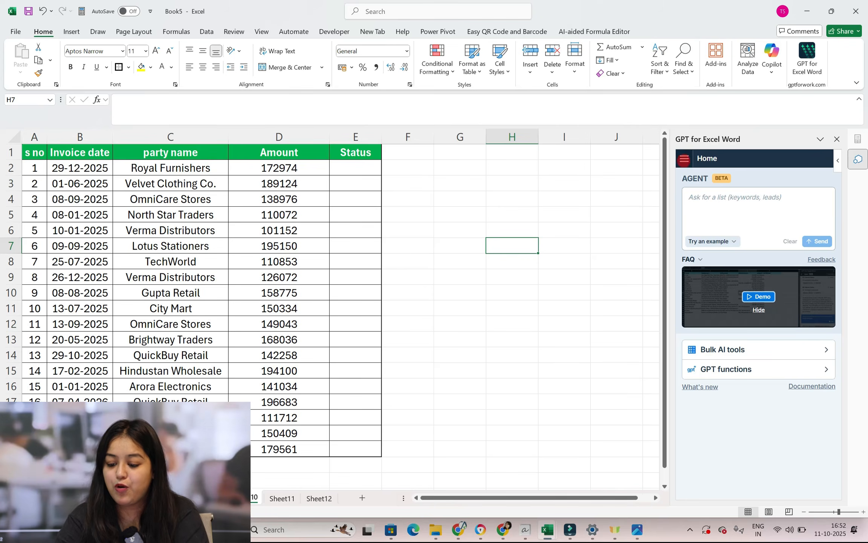
{"action": "left_click", "coordinate": [684, 160]}
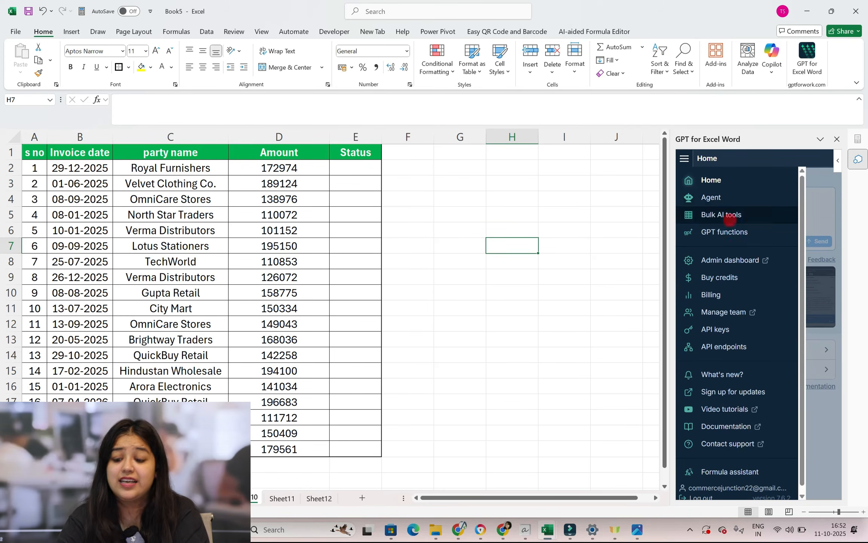
{"action": "left_click", "coordinate": [720, 214]}
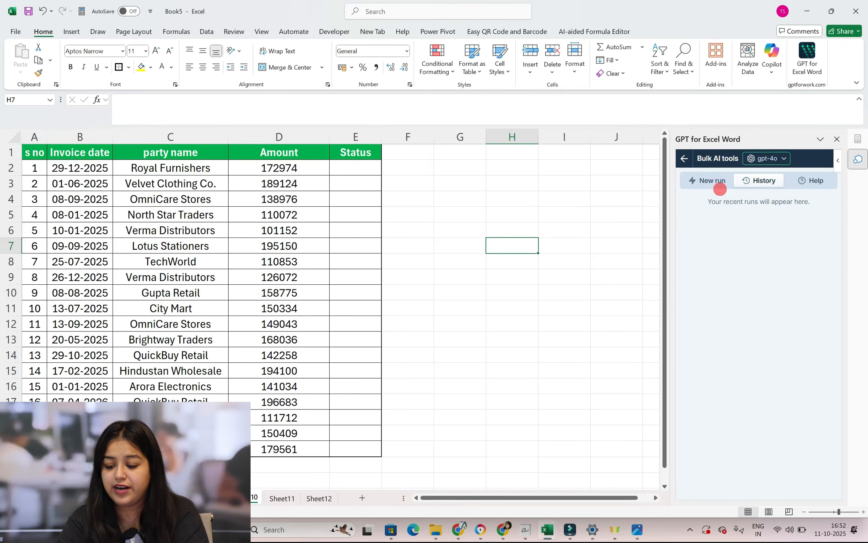
{"action": "left_click", "coordinate": [719, 181]}
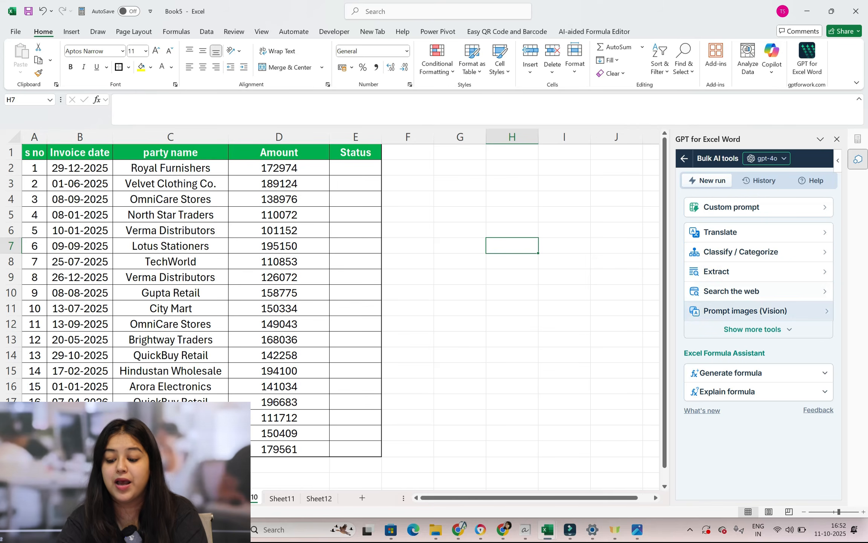
{"action": "left_click", "coordinate": [769, 329]}
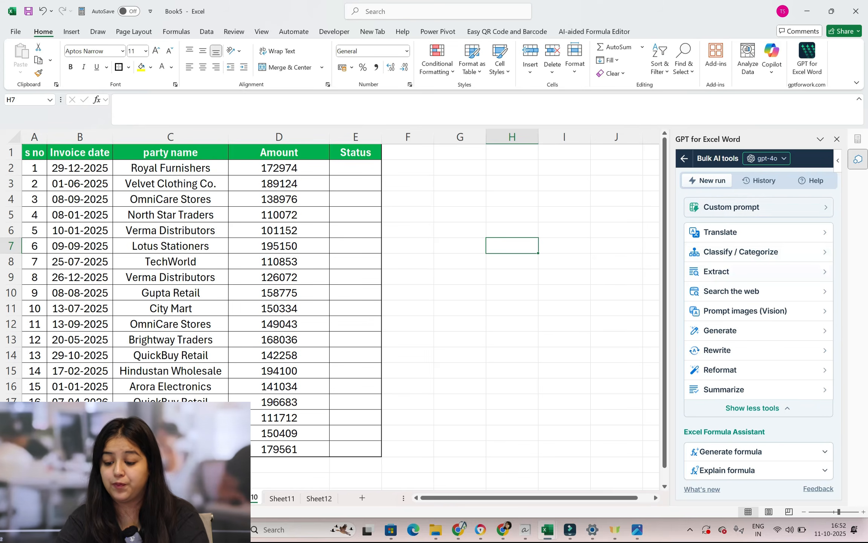
Switch the add-in back to its Agent and start the prompt with "in D2:D20 amount is given , if the amount is"
{"action": "left_click", "coordinate": [684, 158]}
{"action": "left_click", "coordinate": [711, 198]}
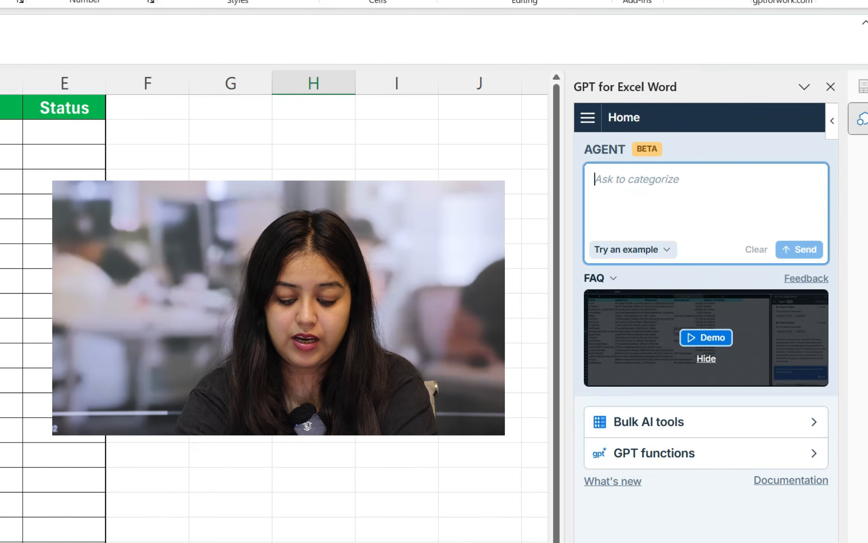
{"action": "type", "text": "in D"}
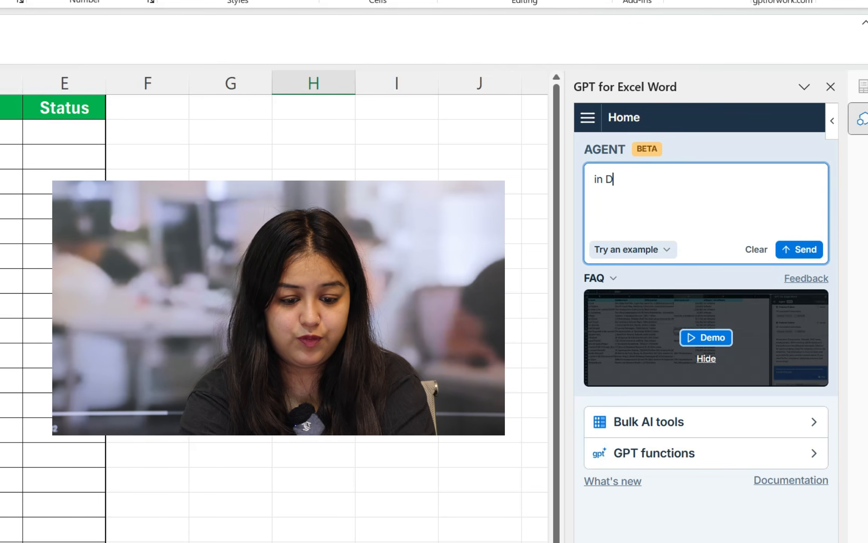
{"action": "type", "text": "2"}
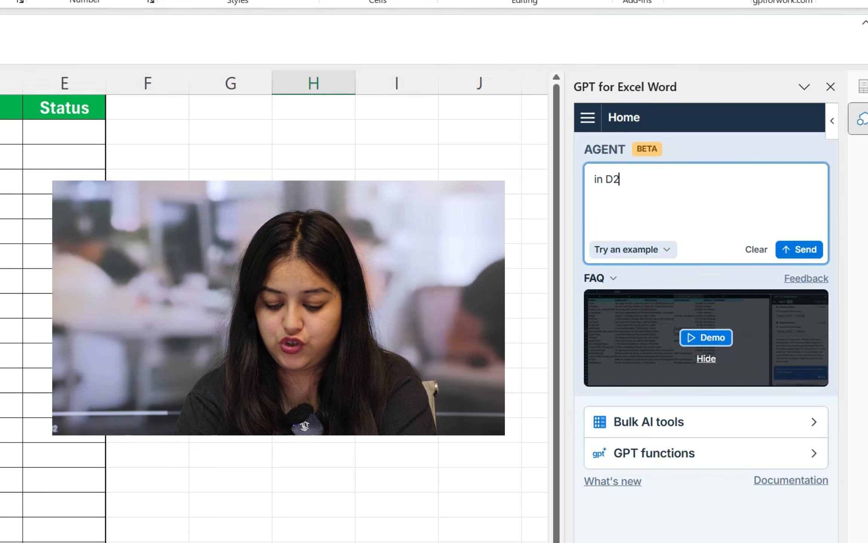
{"action": "type", "text": ":D20"}
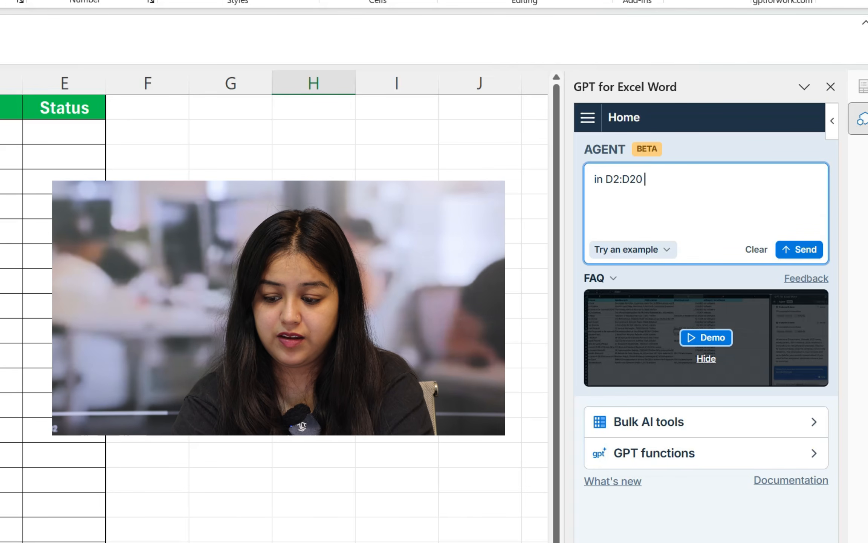
{"action": "type", "text": " amount is given ,"}
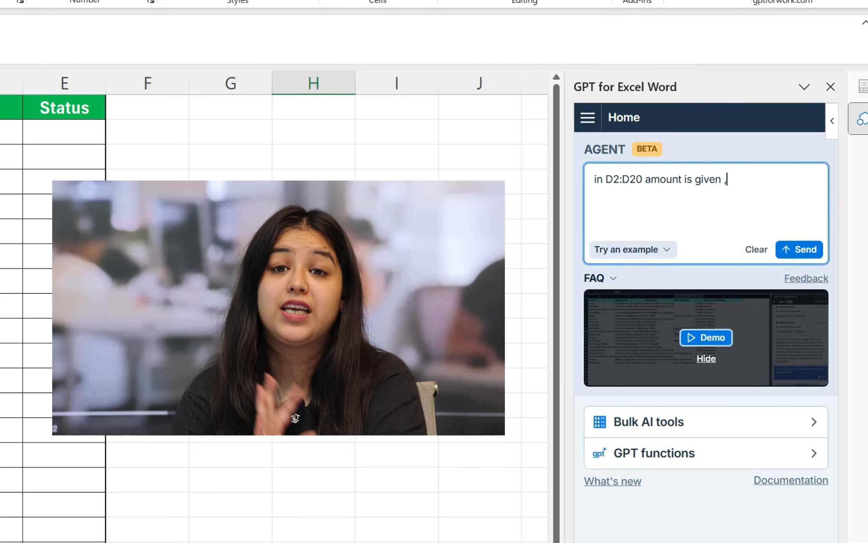
{"action": "type", "text": " if th"}
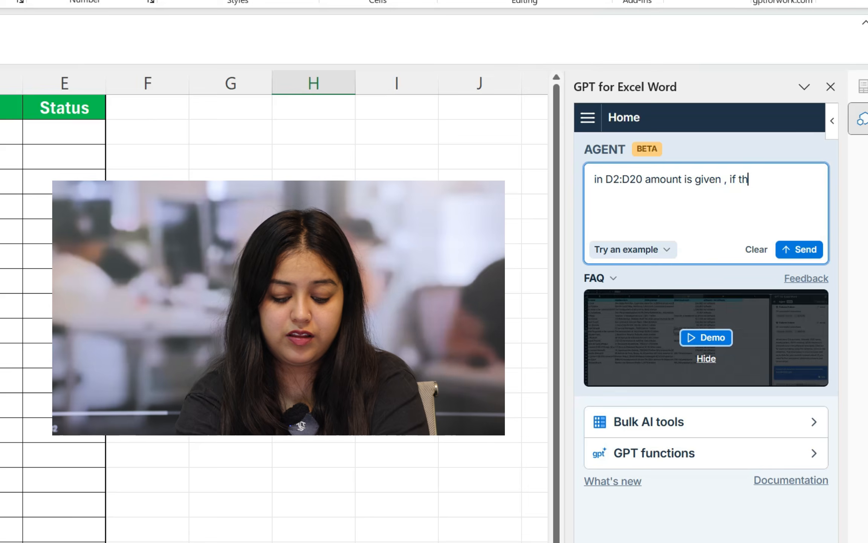
{"action": "type", "text": "e amount is"}
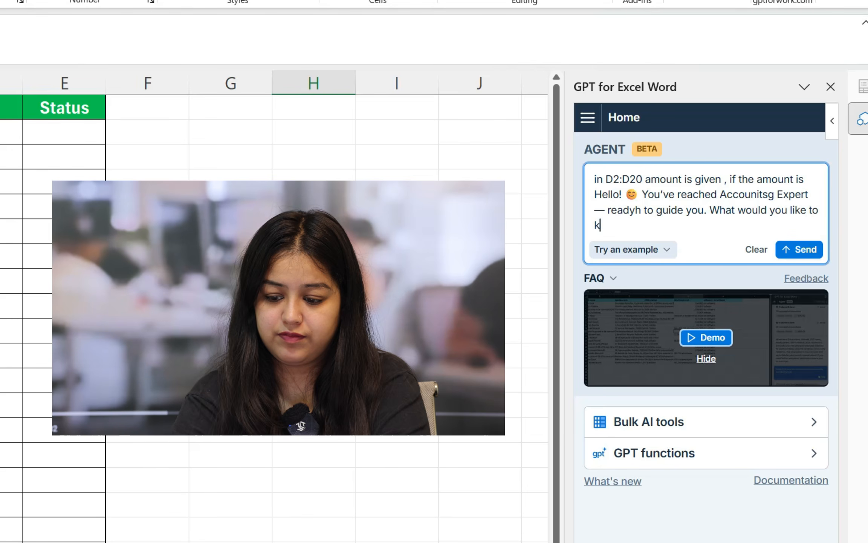
Remove the stray "Hello! You've reached" greeting text from the end of the agent prompt
{"action": "key", "text": "shift+Up"}
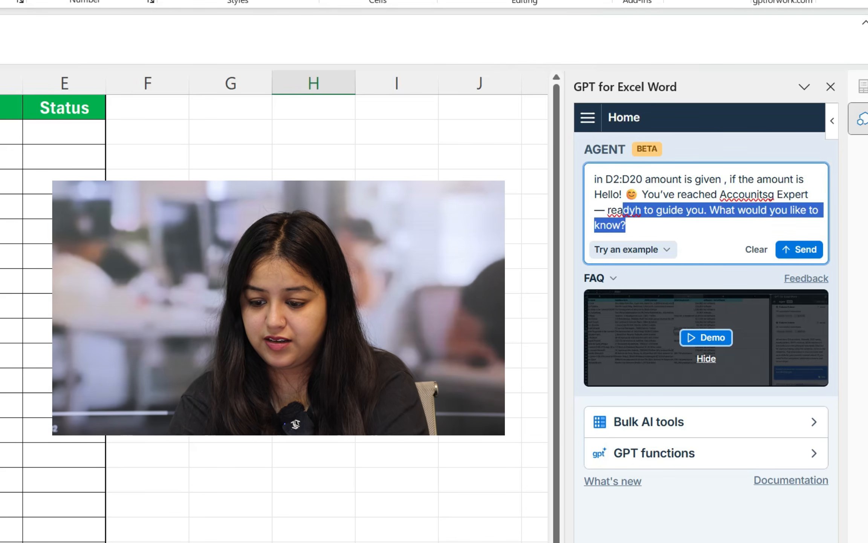
{"action": "key", "text": "BackSpace"}
{"action": "key", "text": "BackSpace"}
{"action": "key", "text": "BackSpace"}
{"action": "key", "text": "BackSpace"}
{"action": "key", "text": "BackSpace"}
{"action": "key", "text": "BackSpace"}
{"action": "key", "text": "BackSpace"}
{"action": "key", "text": "BackSpace"}
{"action": "key", "text": "BackSpace"}
{"action": "key", "text": "BackSpace"}
{"action": "key", "text": "BackSpace"}
{"action": "key", "text": "BackSpace"}
{"action": "key", "text": "BackSpace"}
{"action": "key", "text": "BackSpace"}
{"action": "key", "text": "BackSpace"}
{"action": "key", "text": "BackSpace"}
{"action": "key", "text": "BackSpace"}
{"action": "key", "text": "BackSpace"}
{"action": "key", "text": "BackSpace"}
{"action": "key", "text": "BackSpace"}
{"action": "key", "text": "BackSpace"}
{"action": "key", "text": "BackSpace"}
{"action": "key", "text": "BackSpace"}
{"action": "key", "text": "BackSpace"}
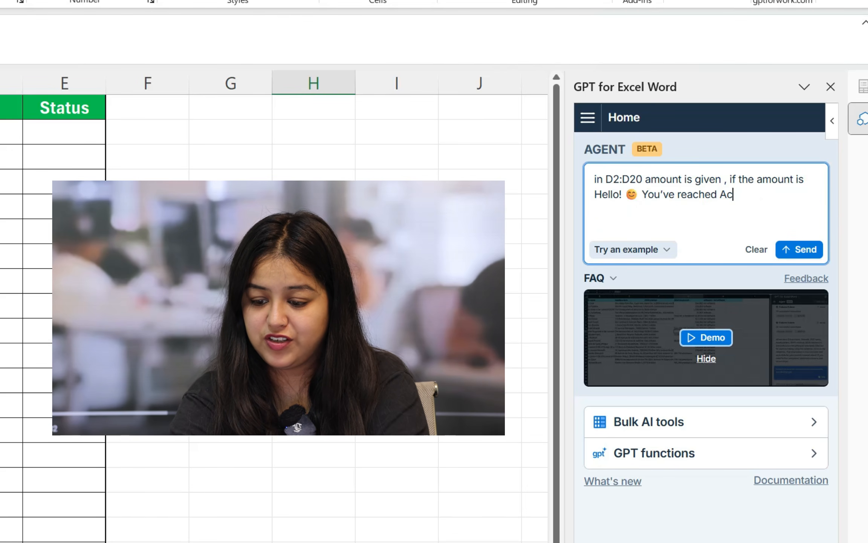
{"action": "key", "text": "BackSpace"}
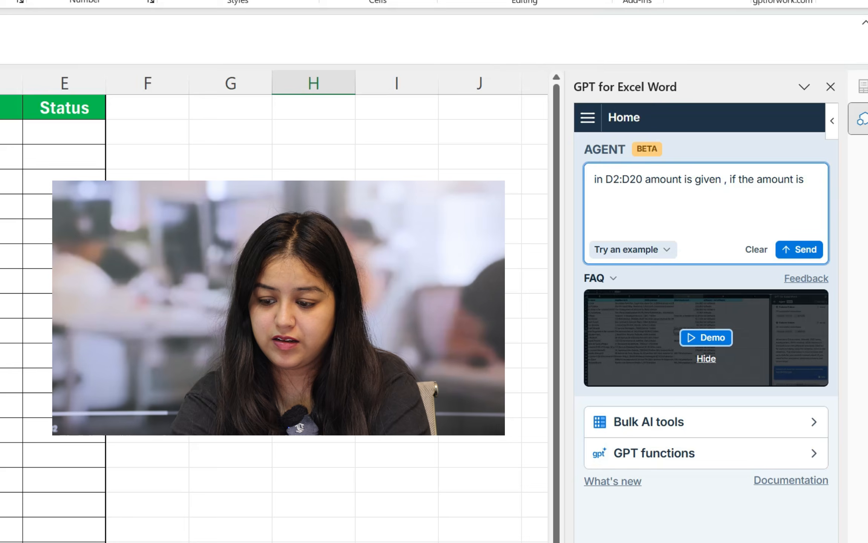
Continue the agent prompt with "HIgher than 100000 but less than 150000 then it should be Good , if the AMount is"
{"action": "type", "text": "HIgher "}
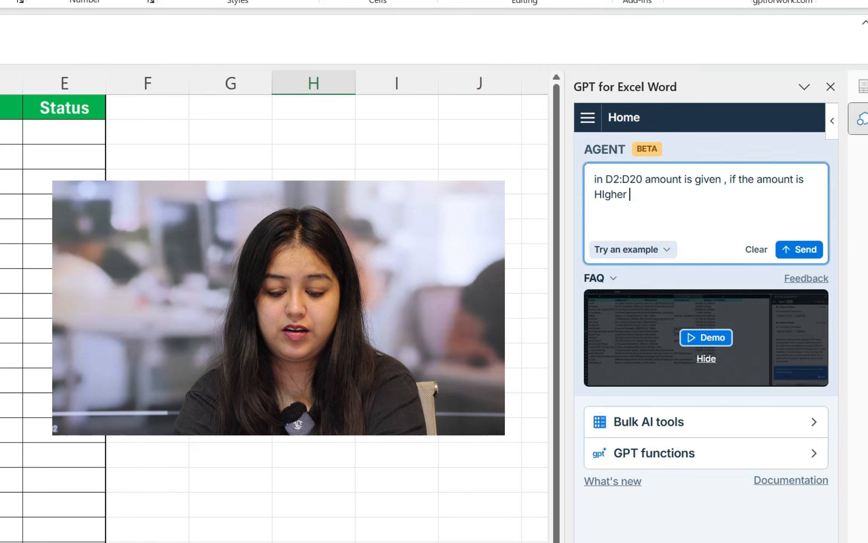
{"action": "type", "text": "that"}
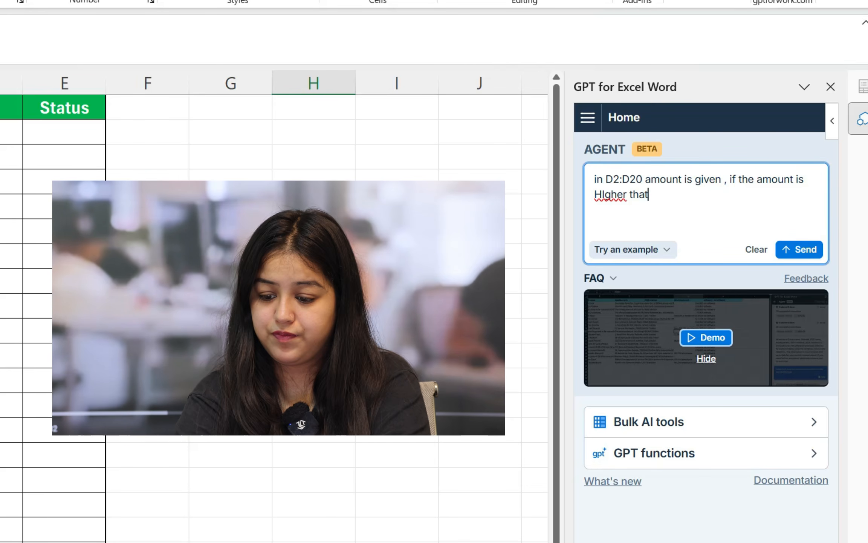
{"action": "key", "text": "BackSpace"}
{"action": "type", "text": "n 100"}
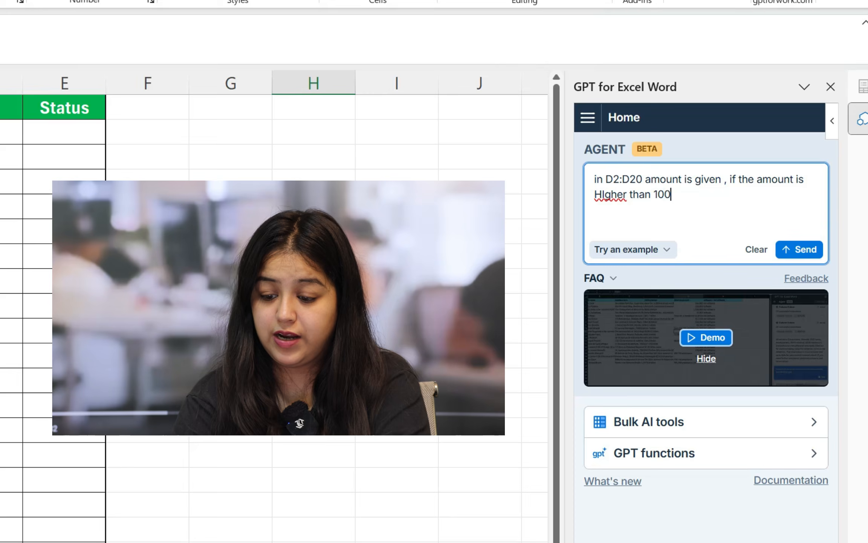
{"action": "type", "text": "000 but"}
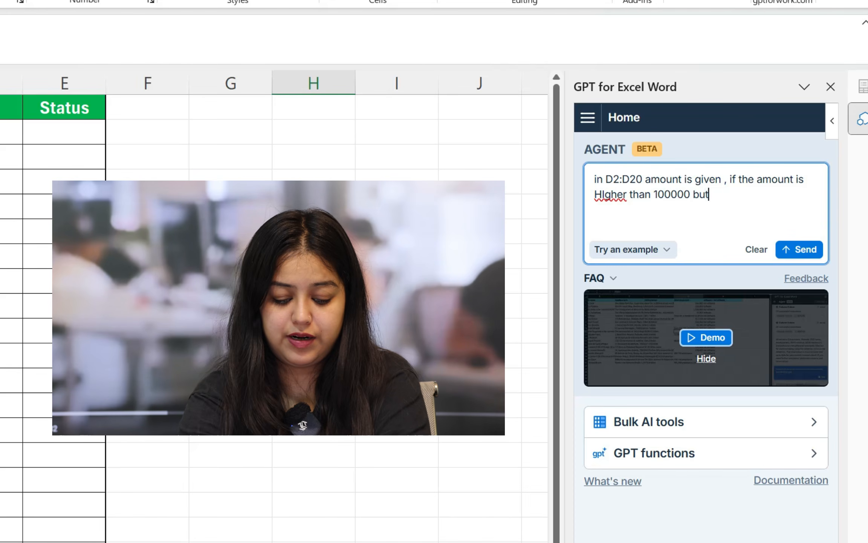
{"action": "type", "text": " less th"}
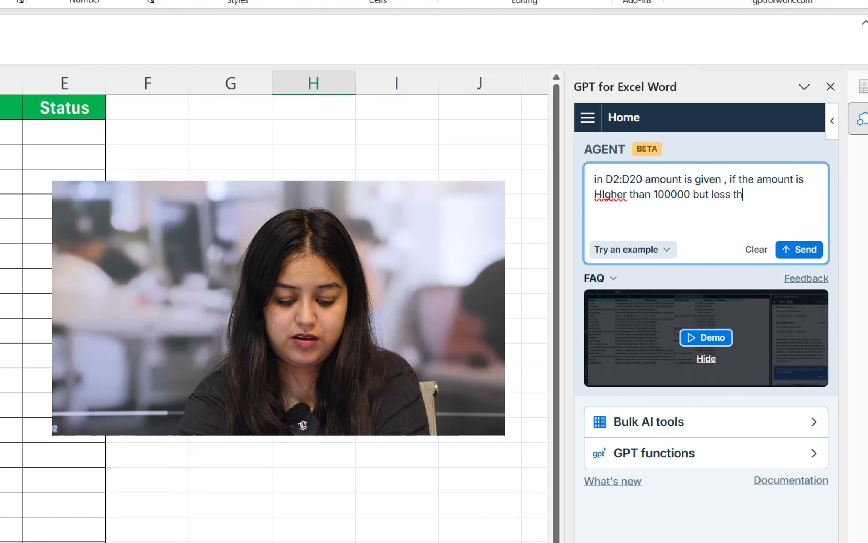
{"action": "type", "text": "an 150000"}
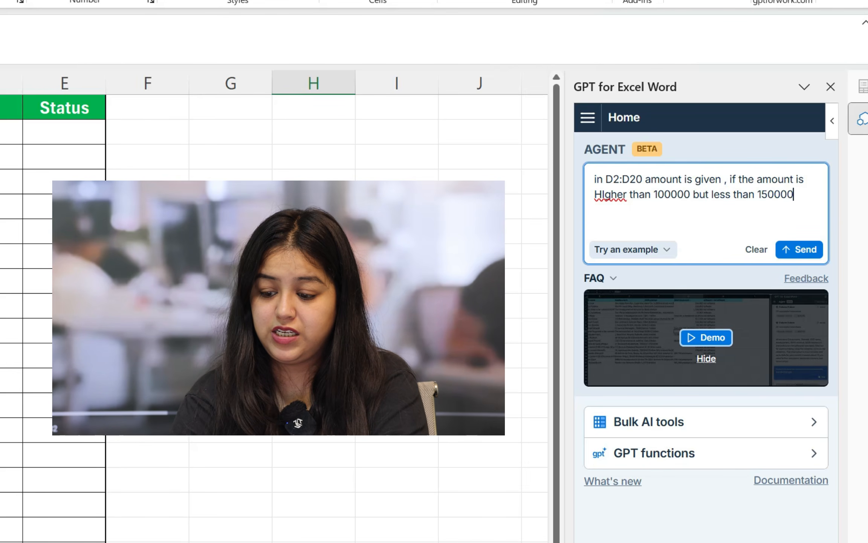
{"action": "type", "text": " then it"}
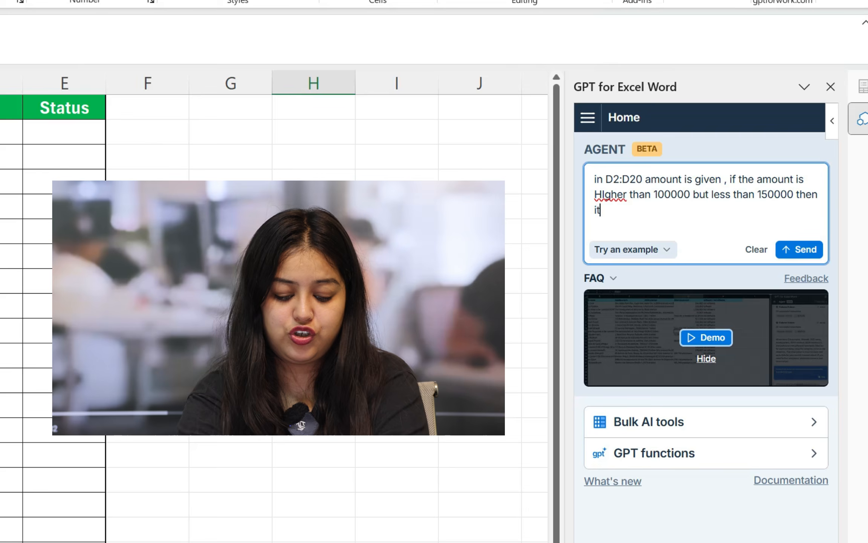
{"action": "type", "text": " should be"}
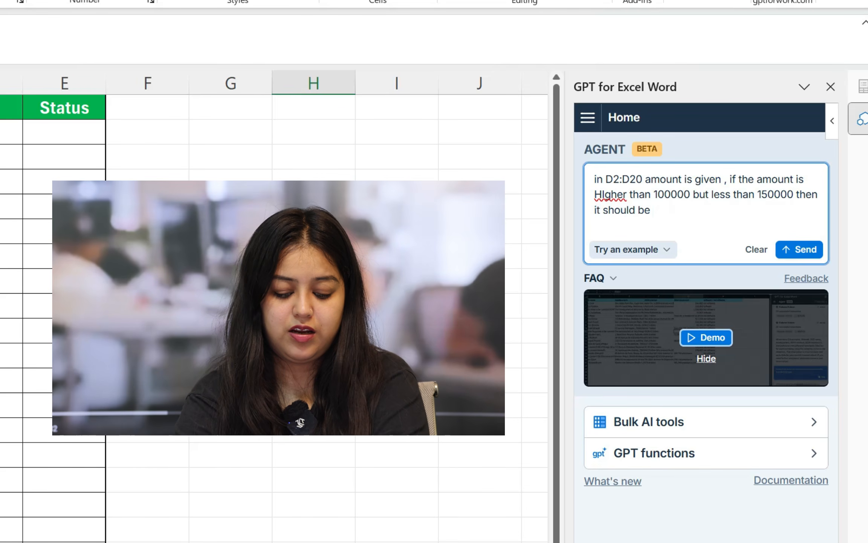
{"action": "type", "text": "Exc"}
{"action": "key", "text": "BackSpace"}
{"action": "key", "text": "BackSpace"}
{"action": "key", "text": "BackSpace"}
{"action": "type", "text": "Good"}
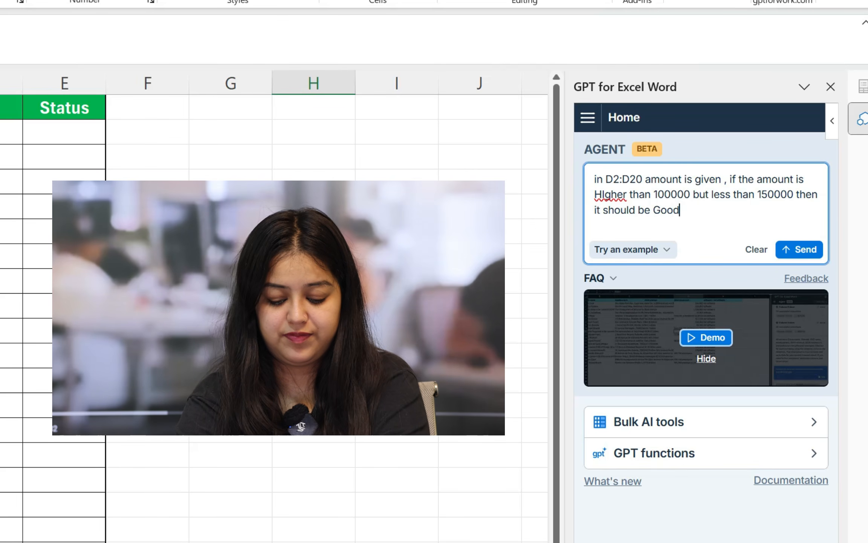
{"action": "type", "text": " , if the"}
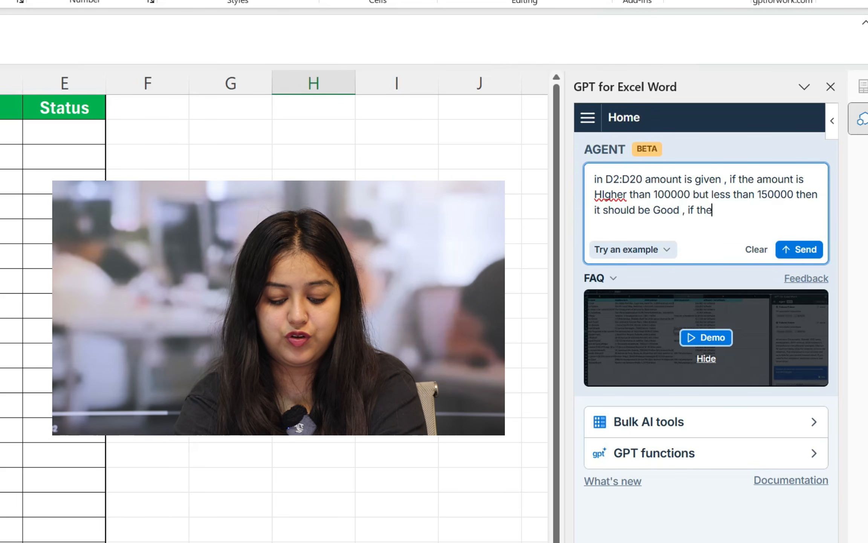
{"action": "type", "text": " AMount "}
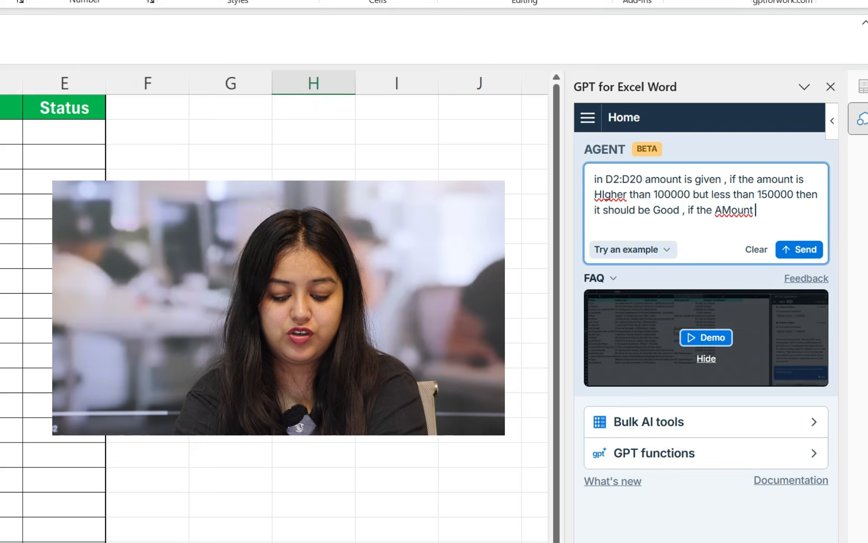
{"action": "type", "text": "is Hello! 😊 You’ve re"}
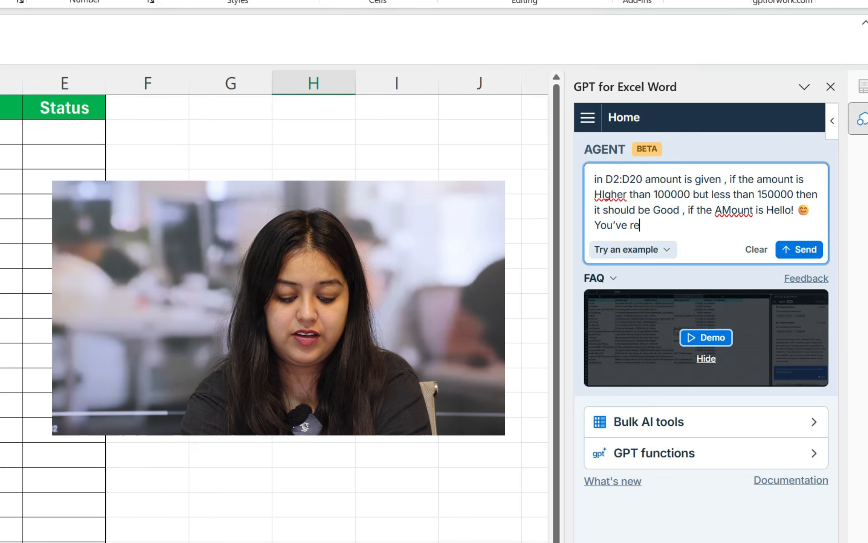
{"action": "type", "text": "ached Accounitgsh Expert — ready to guide you. What would you like to know?"}
{"action": "key", "text": "shift+Home"}
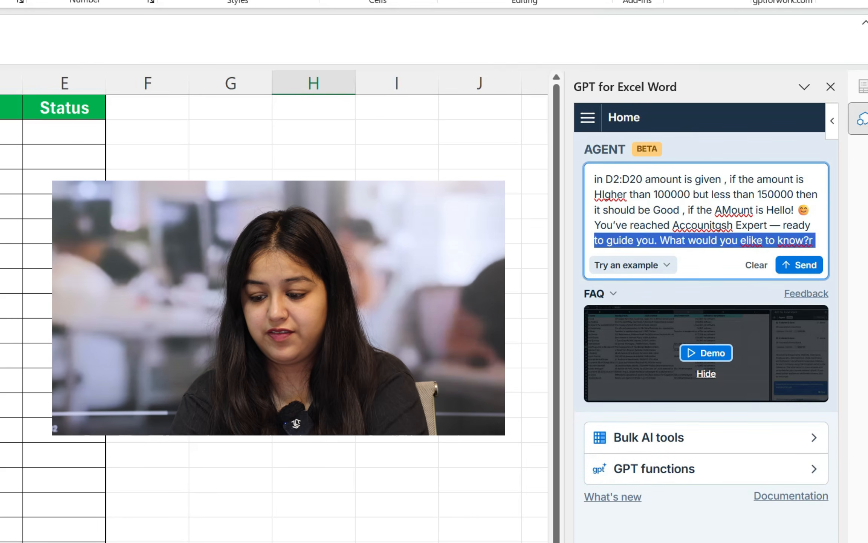
{"action": "key", "text": "BackSpace"}
{"action": "key", "text": "BackSpace"}
{"action": "key", "text": "BackSpace"}
{"action": "key", "text": "BackSpace"}
{"action": "key", "text": "BackSpace"}
{"action": "key", "text": "BackSpace"}
{"action": "key", "text": "BackSpace"}
{"action": "key", "text": "BackSpace"}
{"action": "key", "text": "BackSpace"}
{"action": "key", "text": "BackSpace"}
{"action": "key", "text": "BackSpace"}
{"action": "key", "text": "BackSpace"}
{"action": "key", "text": "BackSpace"}
{"action": "key", "text": "BackSpace"}
{"action": "key", "text": "BackSpace"}
{"action": "key", "text": "BackSpace"}
{"action": "key", "text": "BackSpace"}
{"action": "key", "text": "BackSpace"}
{"action": "key", "text": "BackSpace"}
{"action": "key", "text": "BackSpace"}
{"action": "key", "text": "BackSpace"}
{"action": "key", "text": "BackSpace"}
{"action": "key", "text": "BackSpace"}
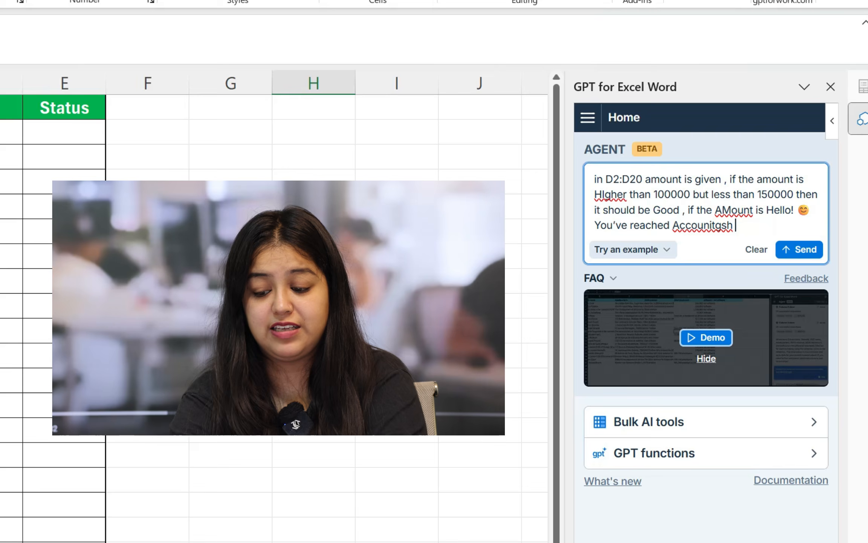
{"action": "key", "text": "BackSpace"}
{"action": "key", "text": "BackSpace"}
{"action": "key", "text": "BackSpace"}
{"action": "key", "text": "BackSpace"}
{"action": "key", "text": "BackSpace"}
{"action": "key", "text": "BackSpace"}
{"action": "key", "text": "BackSpace"}
{"action": "key", "text": "BackSpace"}
{"action": "key", "text": "BackSpace"}
{"action": "key", "text": "BackSpace"}
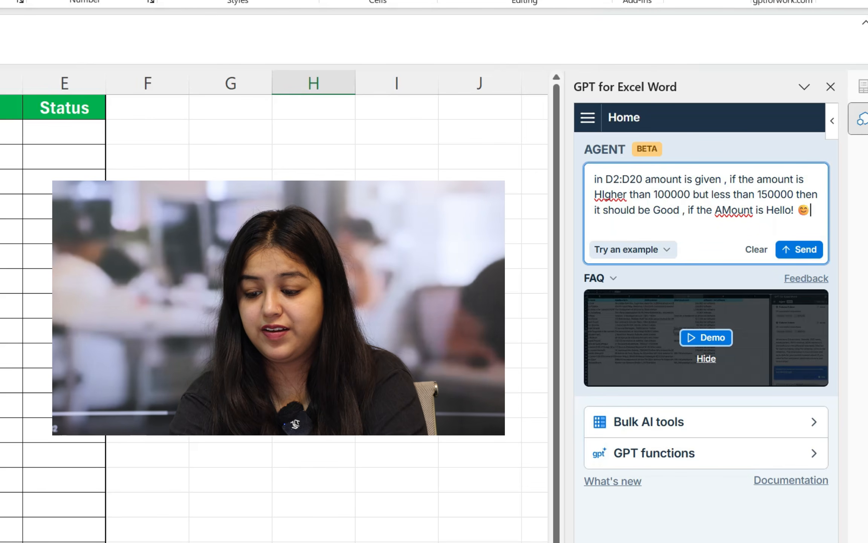
Continue the agent prompt with "HIgher than 150000 but less than 190000" as the second amount condition
{"action": "type", "text": "Igher"}
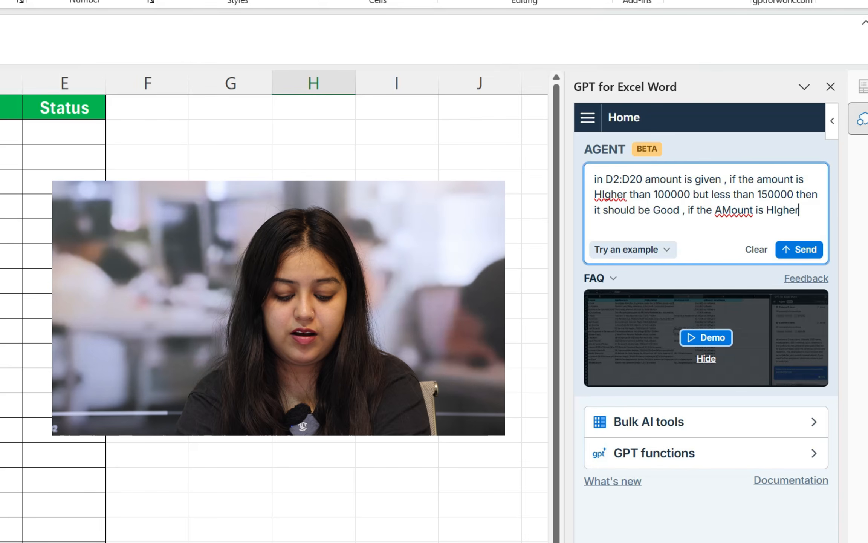
{"action": "type", "text": " than 150000"}
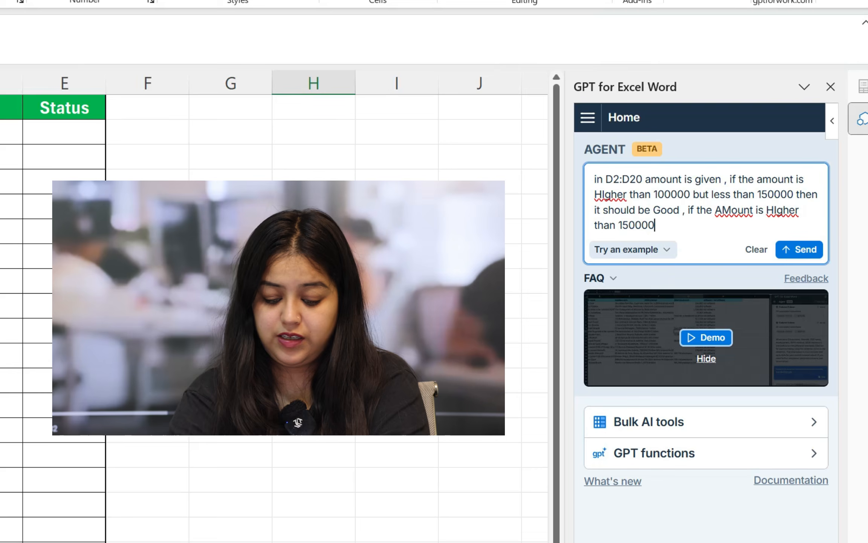
{"action": "type", "text": " but less than 190000"}
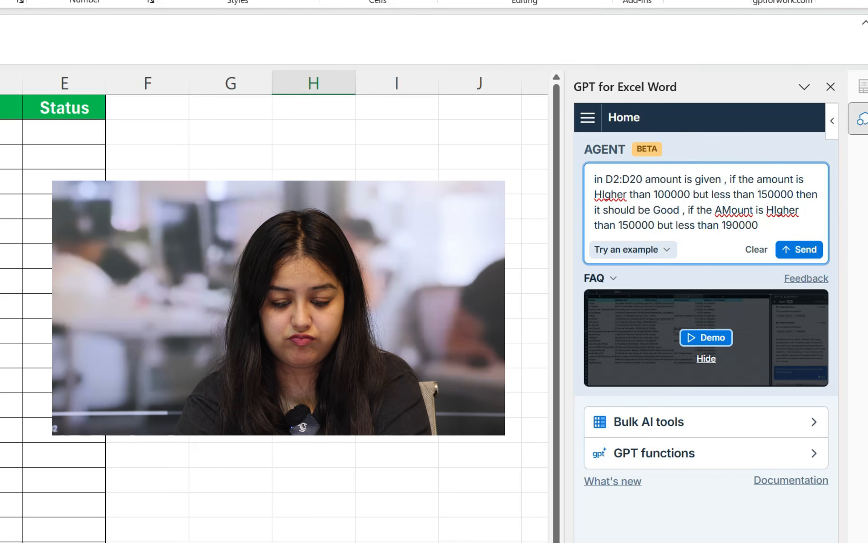
{"action": "type", "text": " then it sh"}
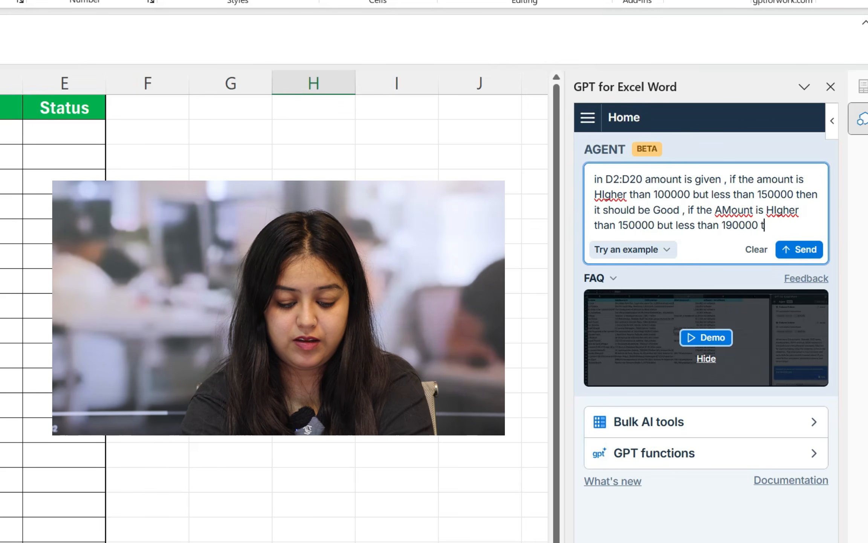
{"action": "type", "text": "o"}
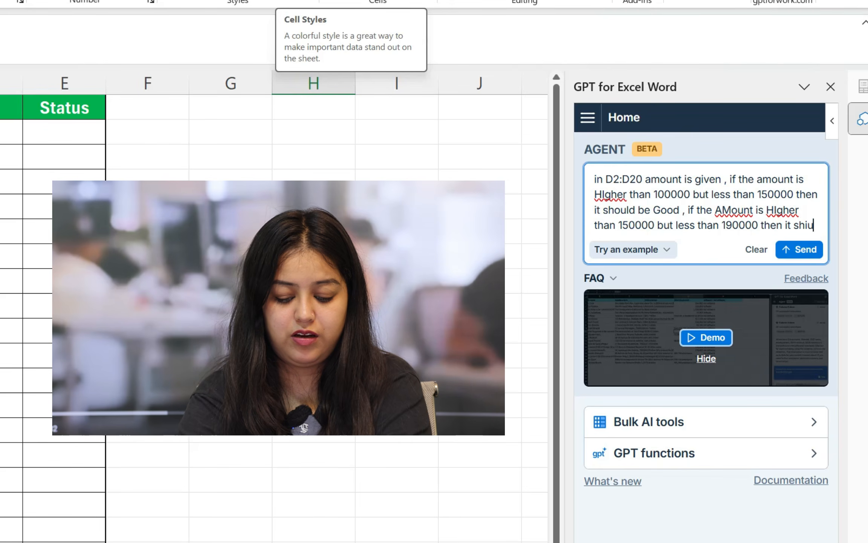
{"action": "type", "text": "uld be "}
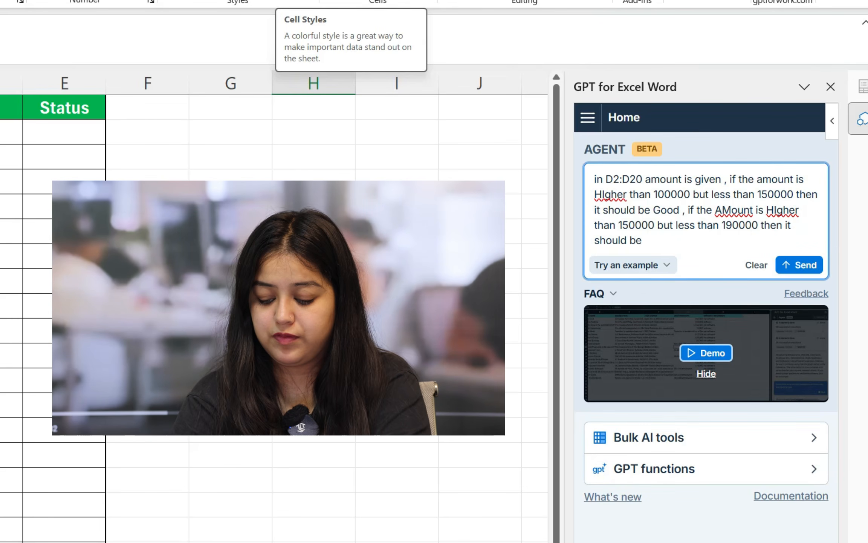
{"action": "type", "text": "Excel"}
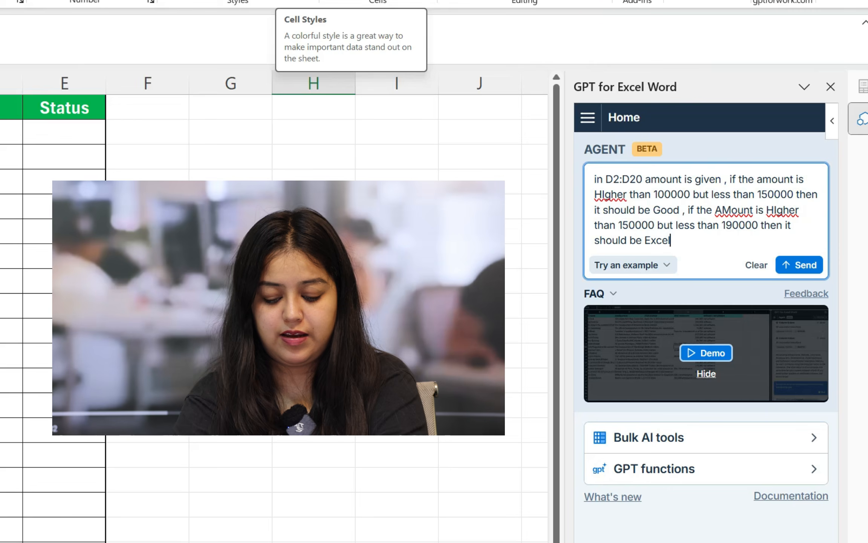
{"action": "type", "text": "len"}
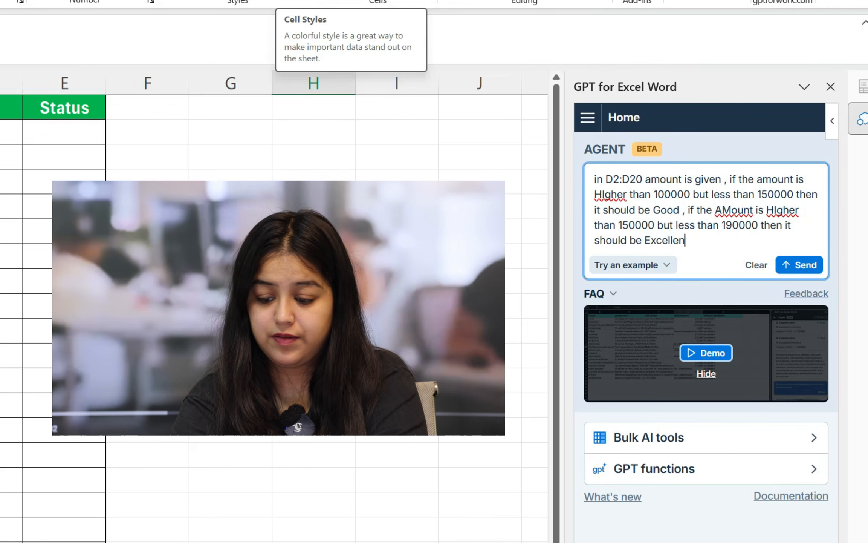
{"action": "type", "text": "t otherwise"}
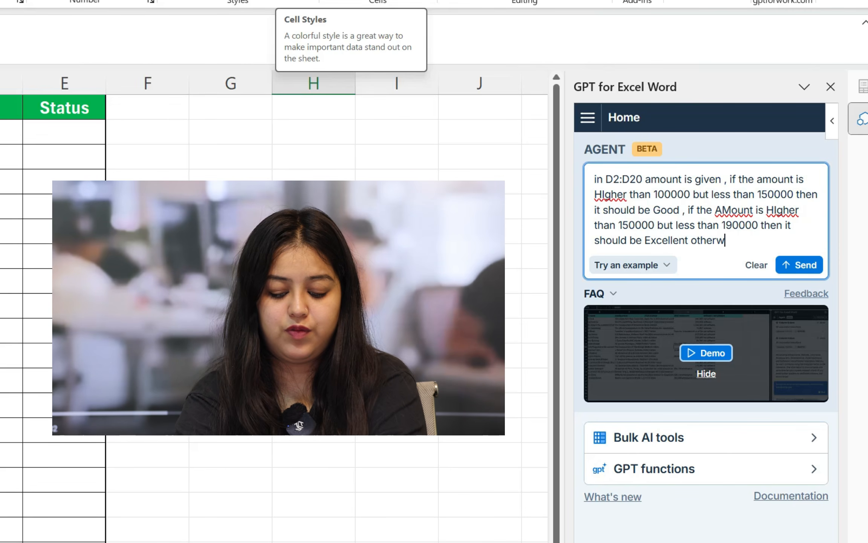
{"action": "type", "text": " A"}
Finish the agent prompt with "otherwise Outstanding" and send it to the agent
{"action": "key", "text": "BackSpace"}
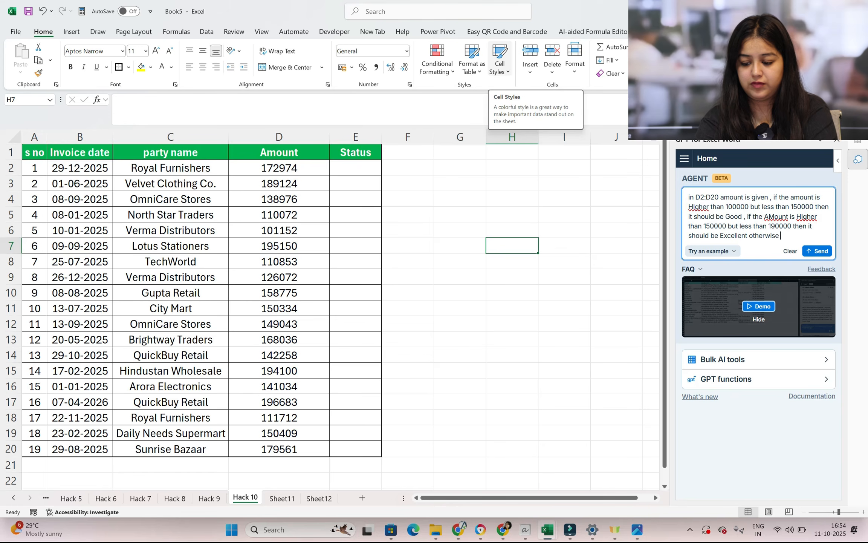
{"action": "type", "text": "Outst"}
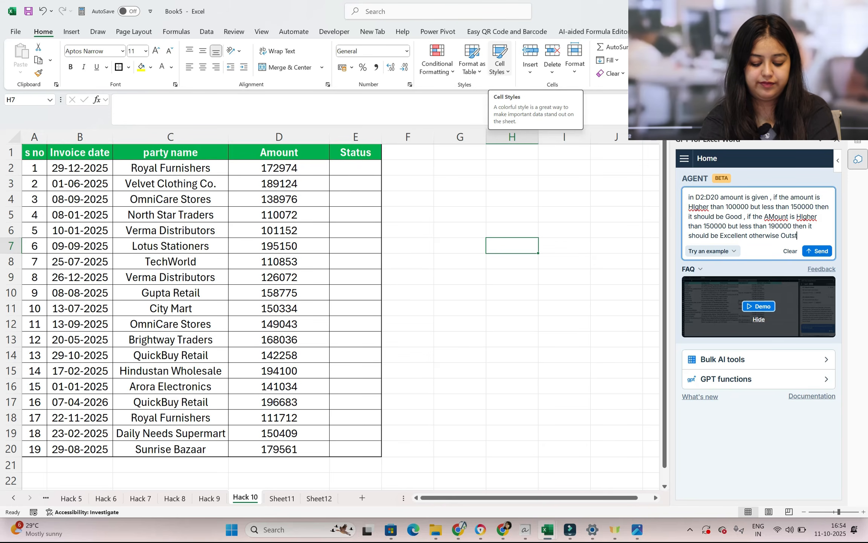
{"action": "type", "text": "anding"}
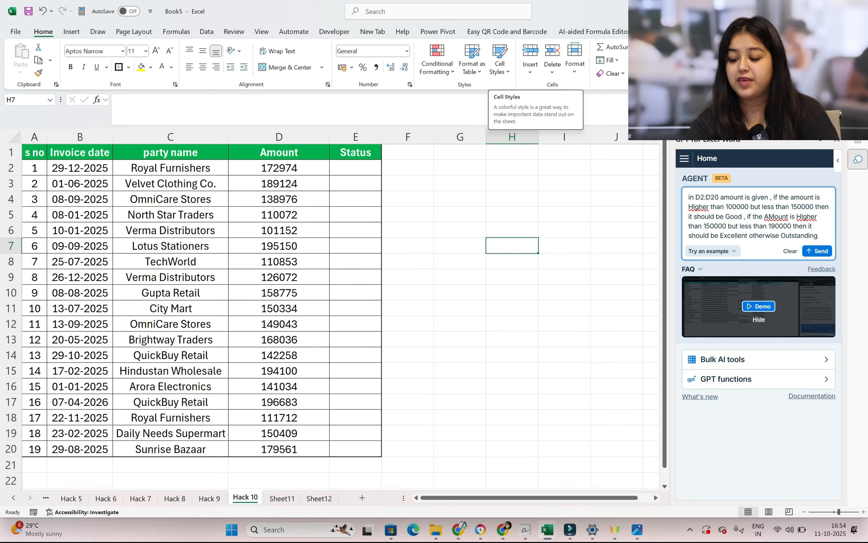
{"action": "left_click", "coordinate": [813, 250]}
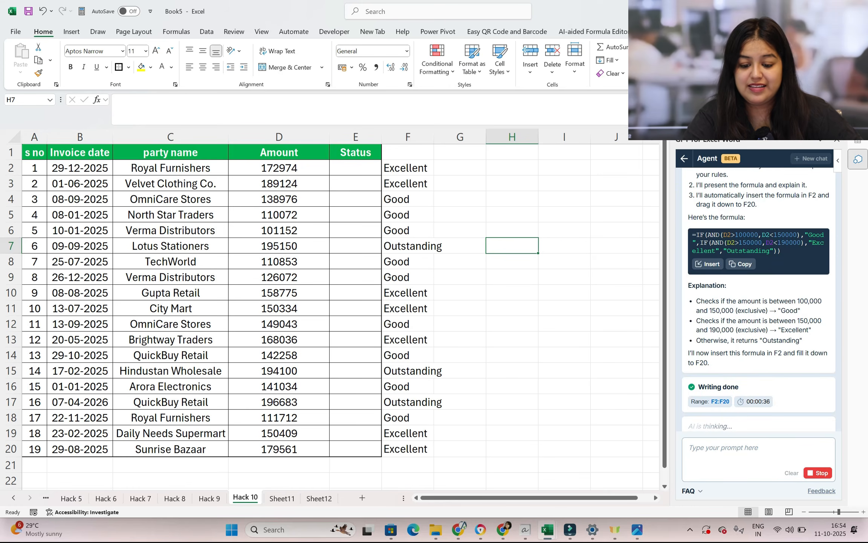
Widen column F and select the generated status labels in F2:F20
{"action": "left_click_drag", "start_coordinate": [433, 138], "coordinate": [474, 139]}
{"action": "left_click_drag", "start_coordinate": [419, 168], "coordinate": [418, 448]}
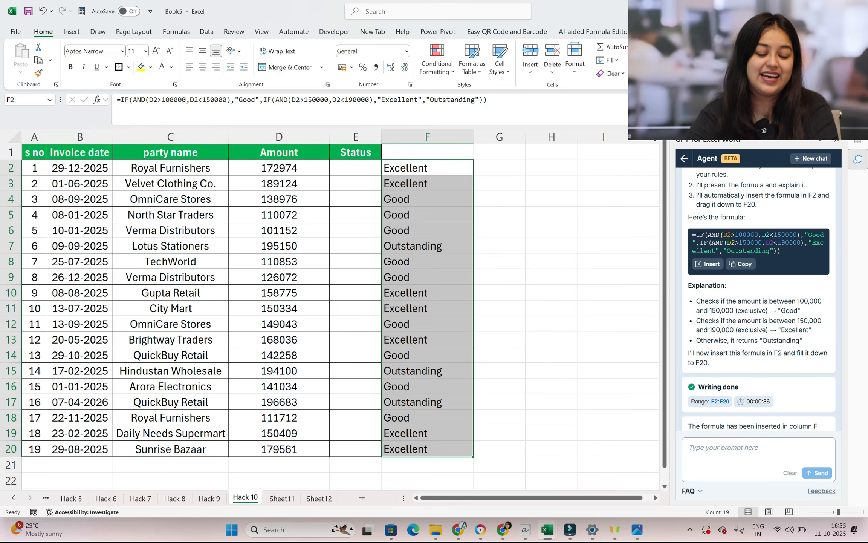
Search the Office Add-ins store for "gpt for excel" and add GPT for Excel Word, accepting its license terms
{"action": "left_click", "coordinate": [334, 31]}
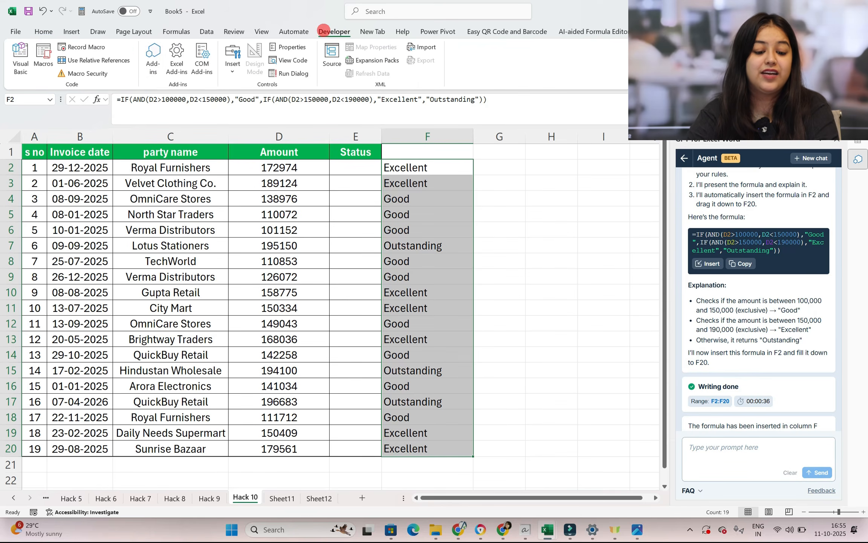
{"action": "left_click", "coordinate": [153, 58]}
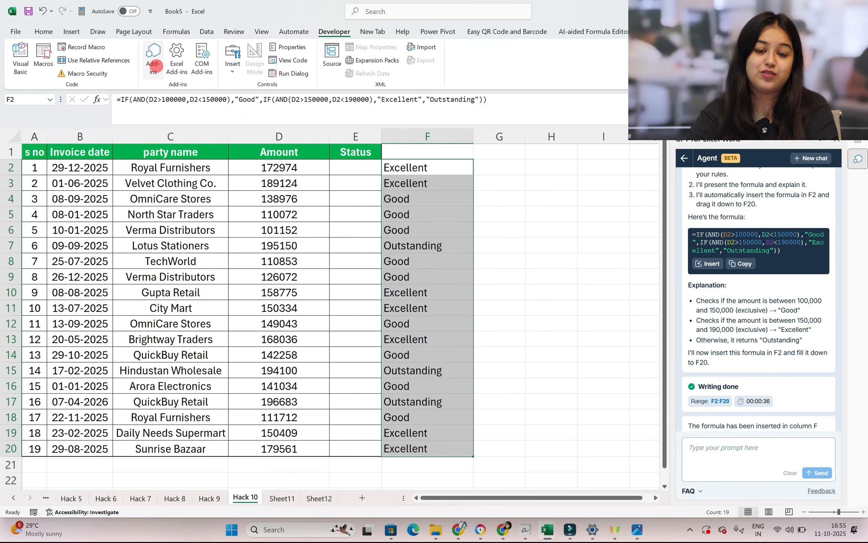
{"action": "left_click", "coordinate": [308, 77]}
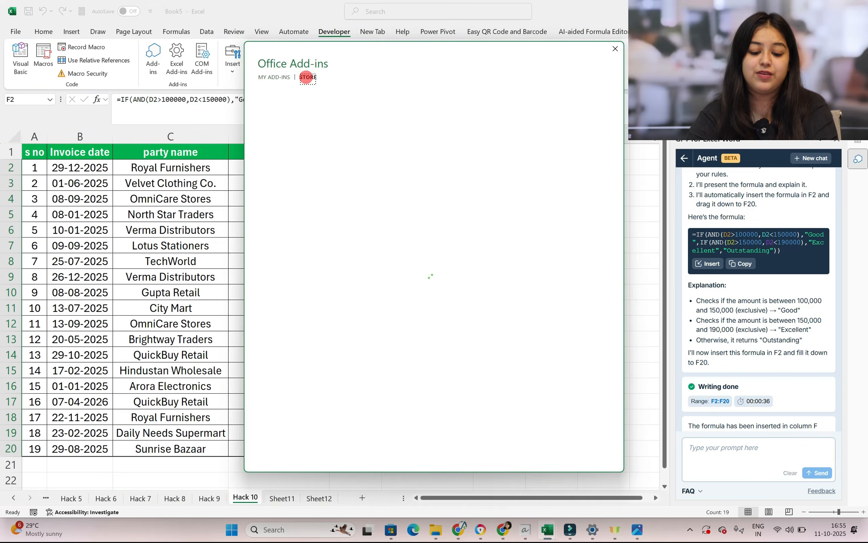
{"action": "left_click", "coordinate": [292, 118]}
{"action": "type", "text": "gpt for excel"}
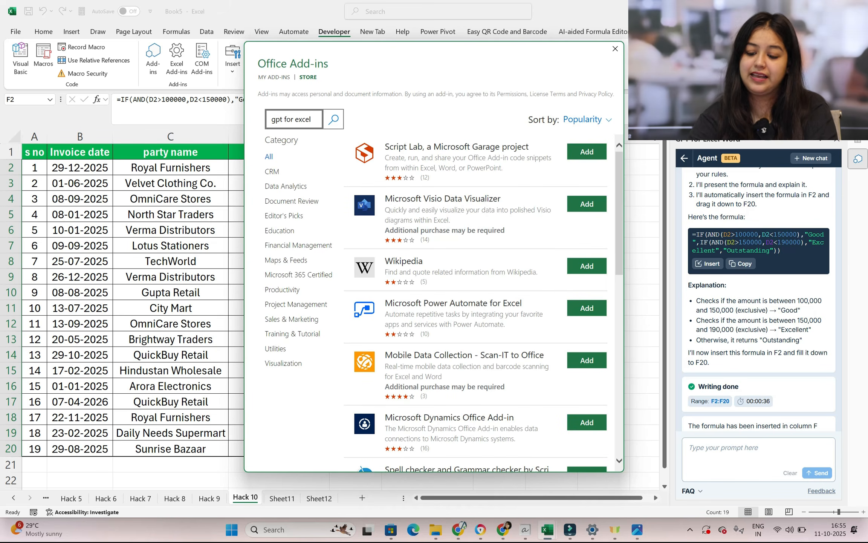
{"action": "left_click", "coordinate": [334, 119]}
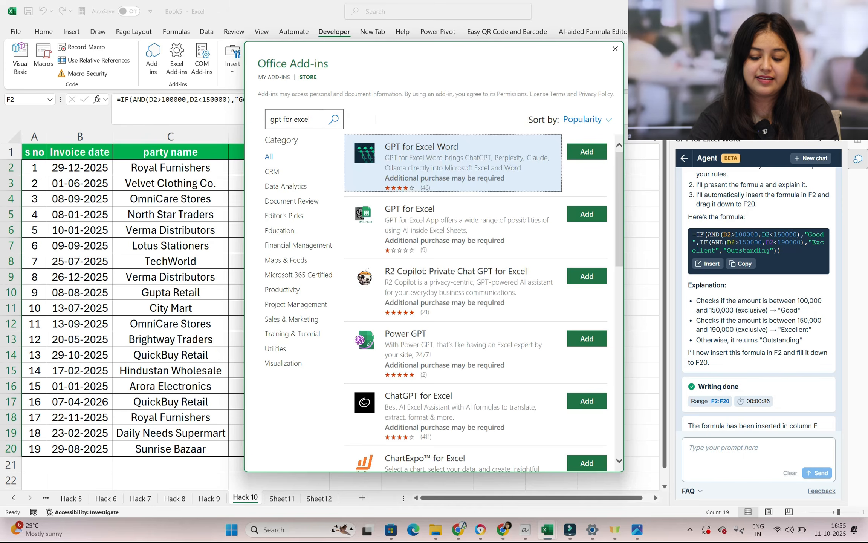
{"action": "left_click", "coordinate": [586, 152]}
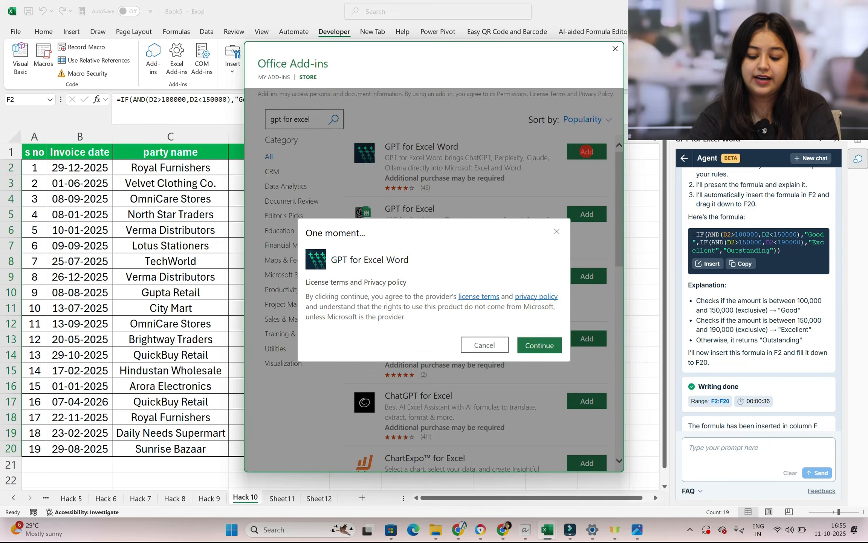
{"action": "left_click", "coordinate": [539, 225]}
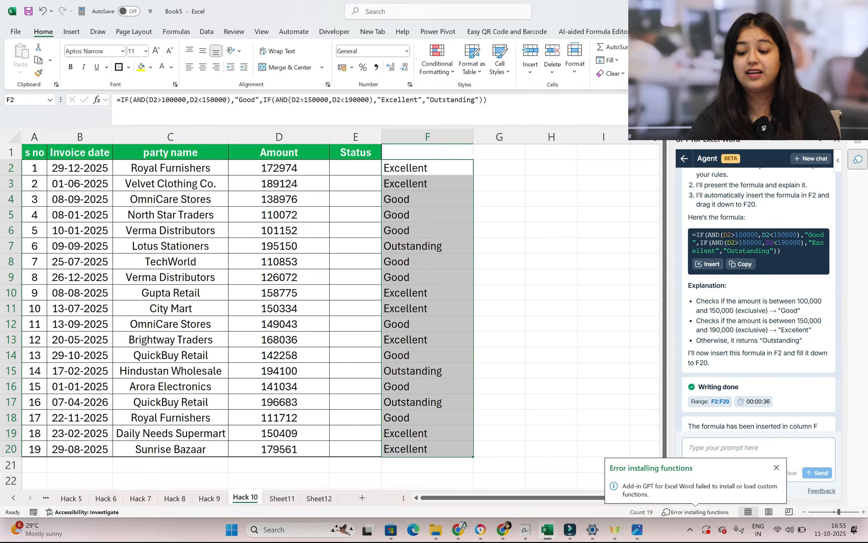
Examine the add-in's full list of GPT functions, including the details and example of the GPT function
{"action": "left_click", "coordinate": [684, 159]}
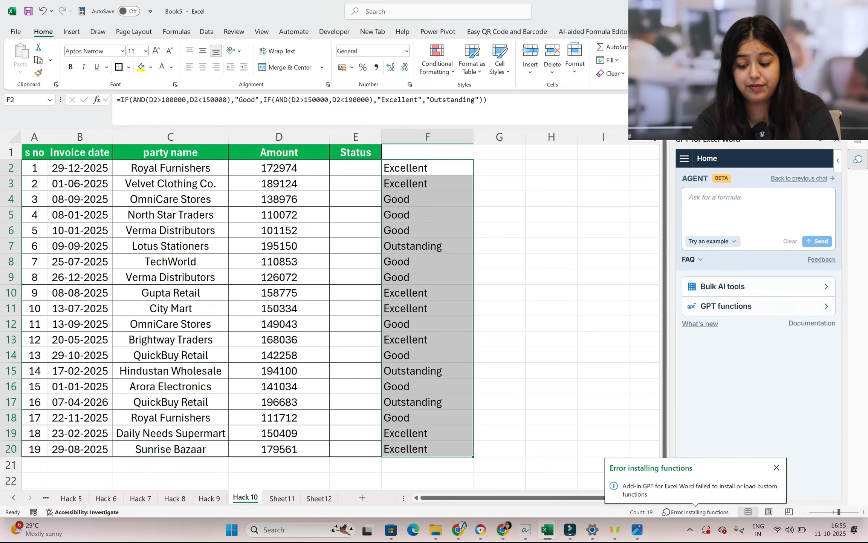
{"action": "left_click", "coordinate": [819, 309]}
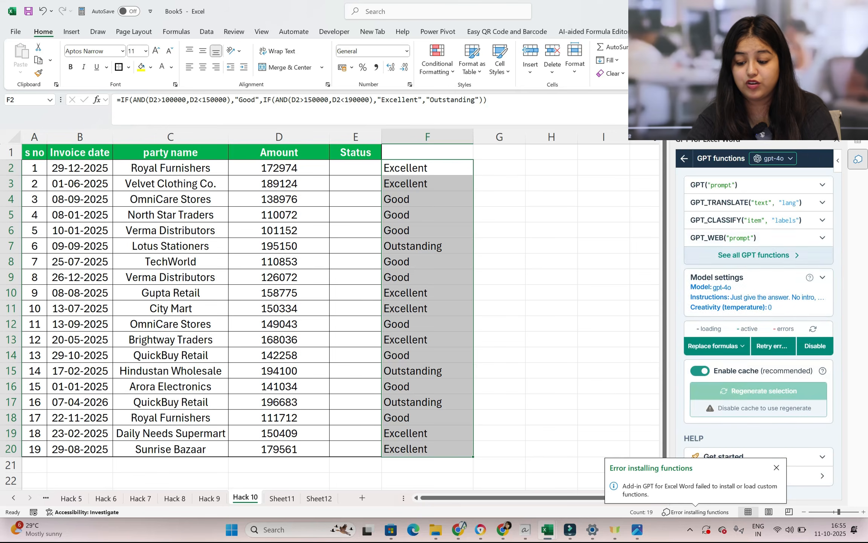
{"action": "left_click", "coordinate": [768, 255]}
{"action": "scroll", "coordinate": [768, 255], "scroll_direction": "down", "scroll_amount": 3}
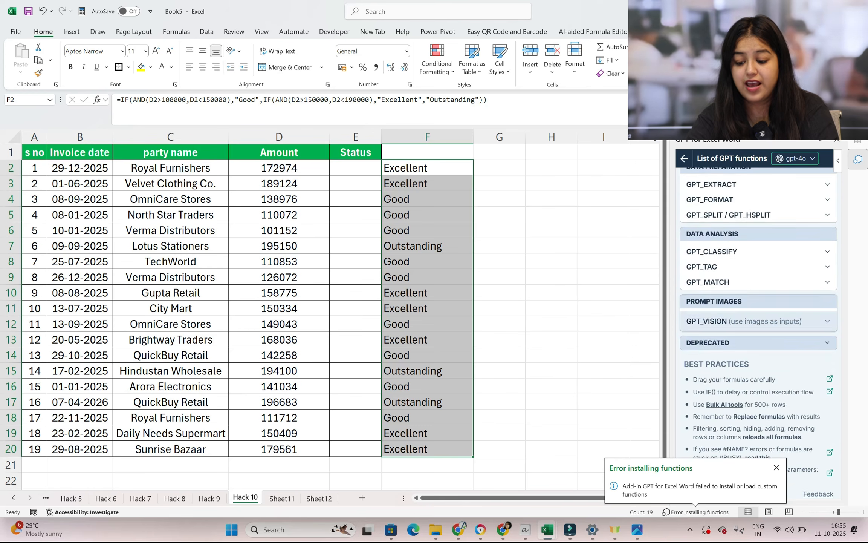
{"action": "scroll", "coordinate": [758, 302], "scroll_direction": "up", "scroll_amount": 4}
{"action": "left_click", "coordinate": [829, 196]}
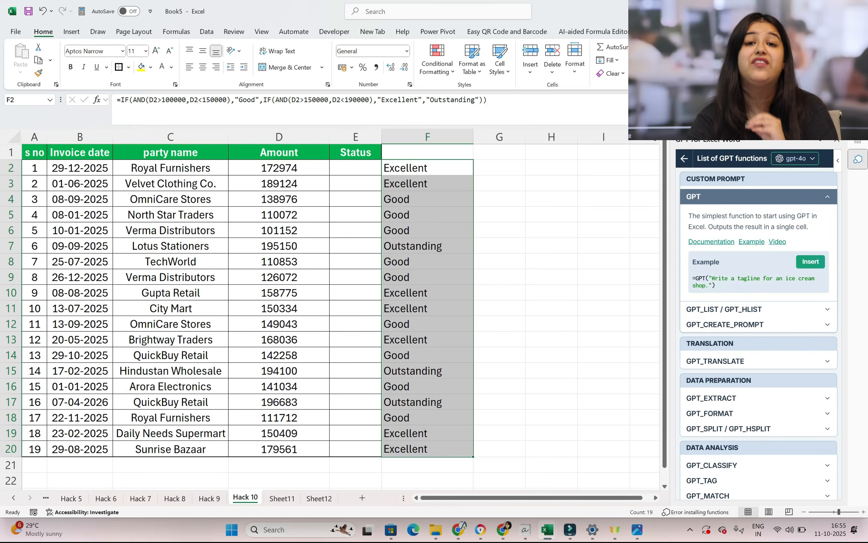
{"action": "scroll", "coordinate": [758, 313], "scroll_direction": "down", "scroll_amount": 4}
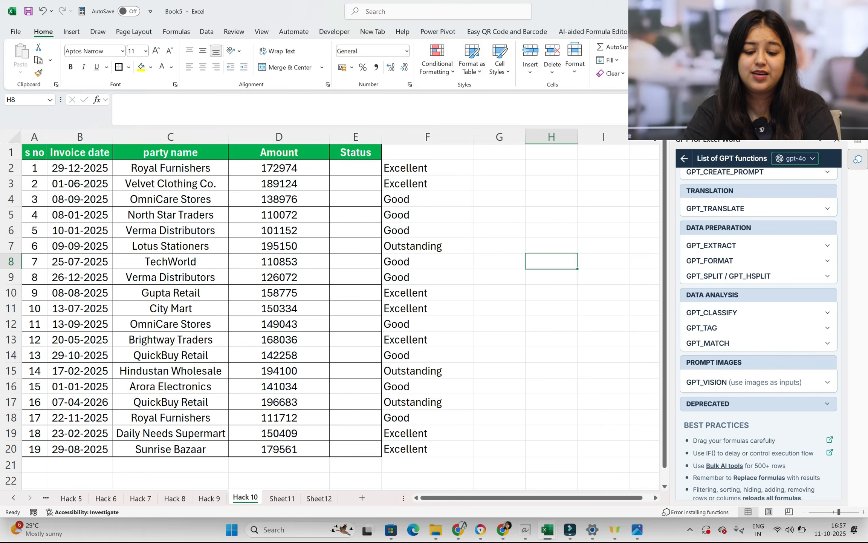
Load the QR4Office add-in from the installed Office add-ins
{"action": "left_click", "coordinate": [334, 31]}
{"action": "left_click", "coordinate": [153, 56]}
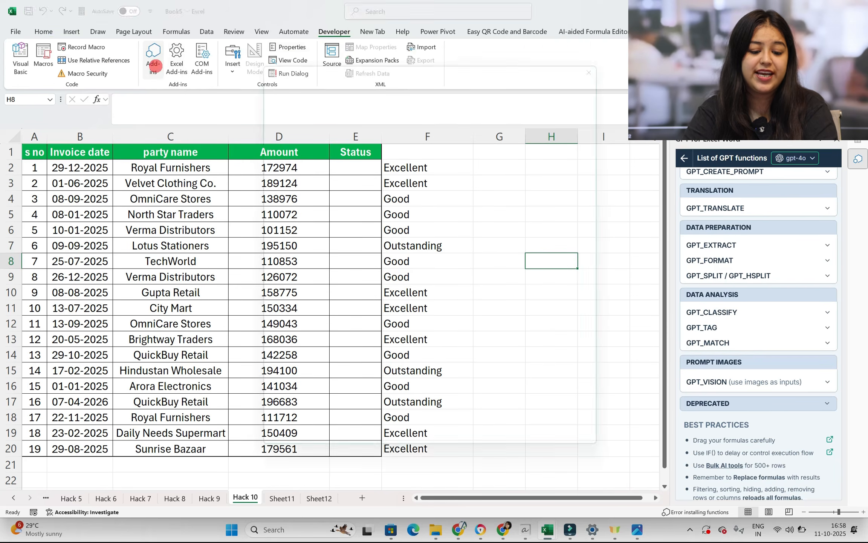
{"action": "left_click", "coordinate": [416, 156]}
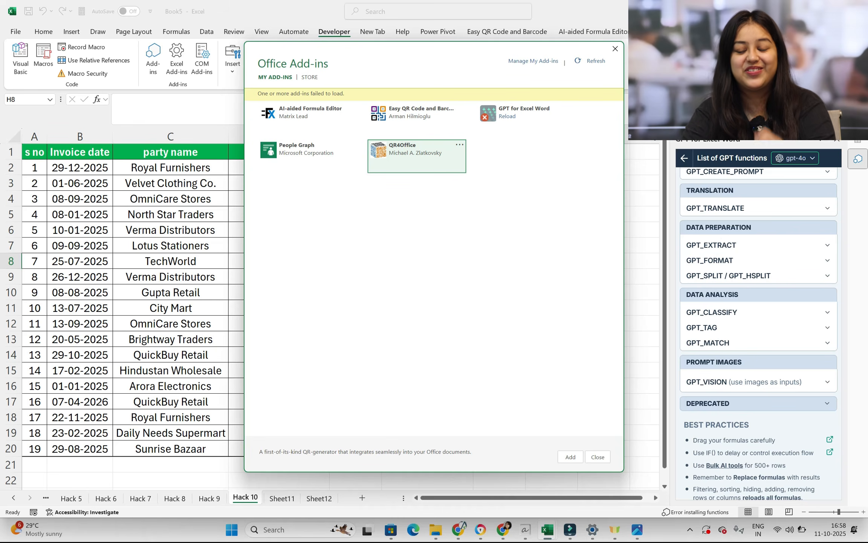
{"action": "double_click", "coordinate": [386, 150]}
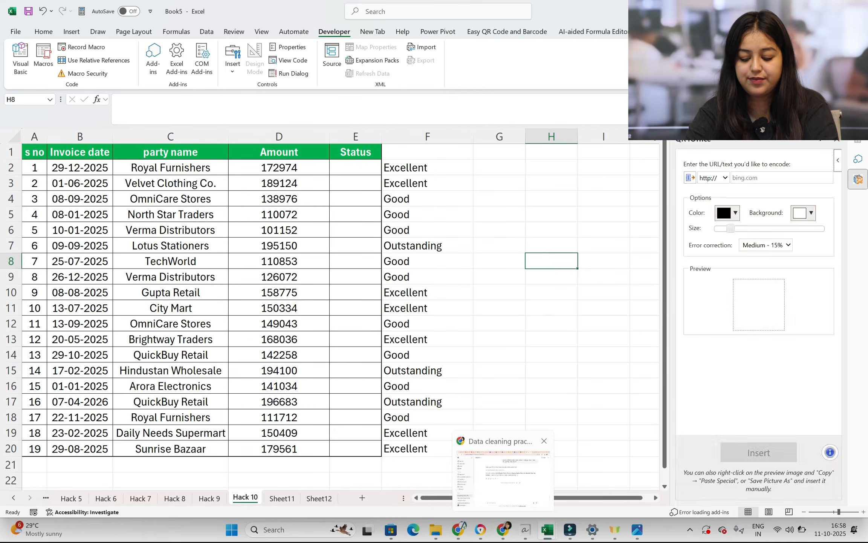
Switch to Chrome, open accountsexpertapp.com in a new tab and select its web address for copying
{"action": "left_click", "coordinate": [503, 529]}
{"action": "key", "text": "ctrl+t"}
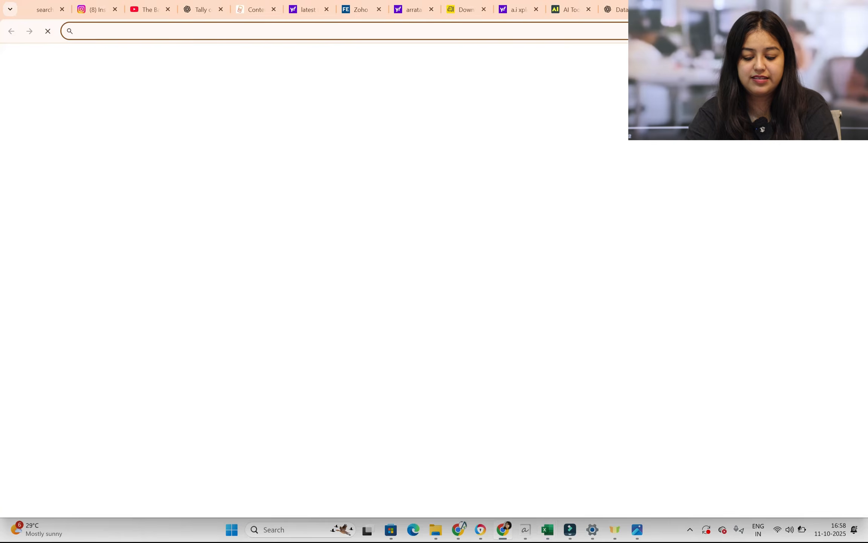
{"action": "left_click", "coordinate": [352, 395]}
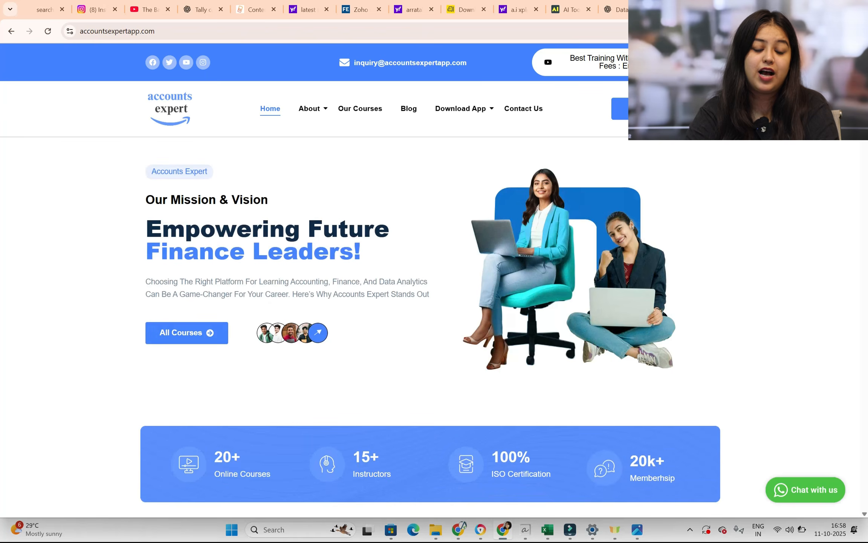
{"action": "left_click", "coordinate": [177, 31]}
{"action": "key", "text": "ctrl+c"}
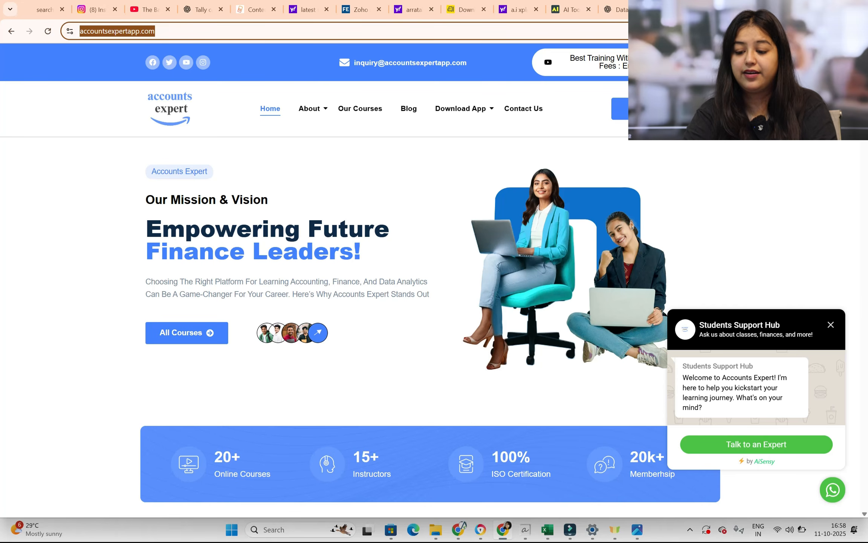
{"action": "mouse_move", "coordinate": [548, 530]}
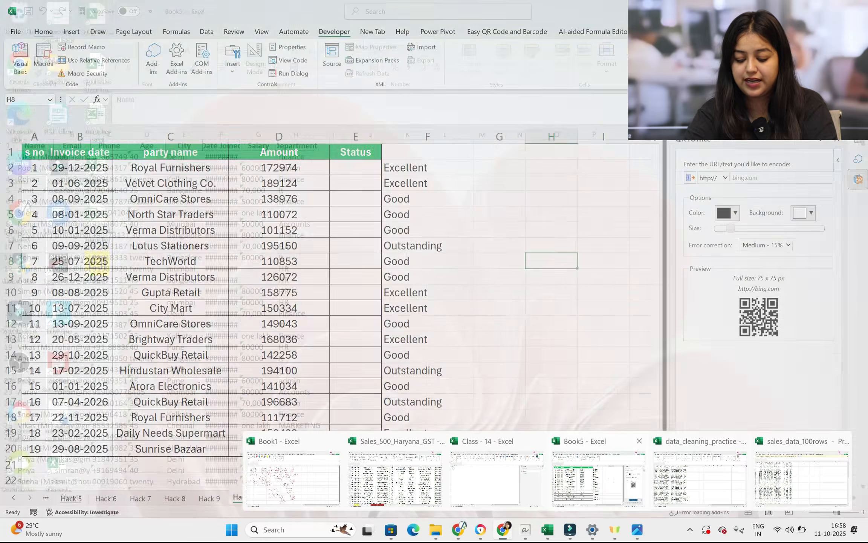
{"action": "left_click", "coordinate": [620, 489]}
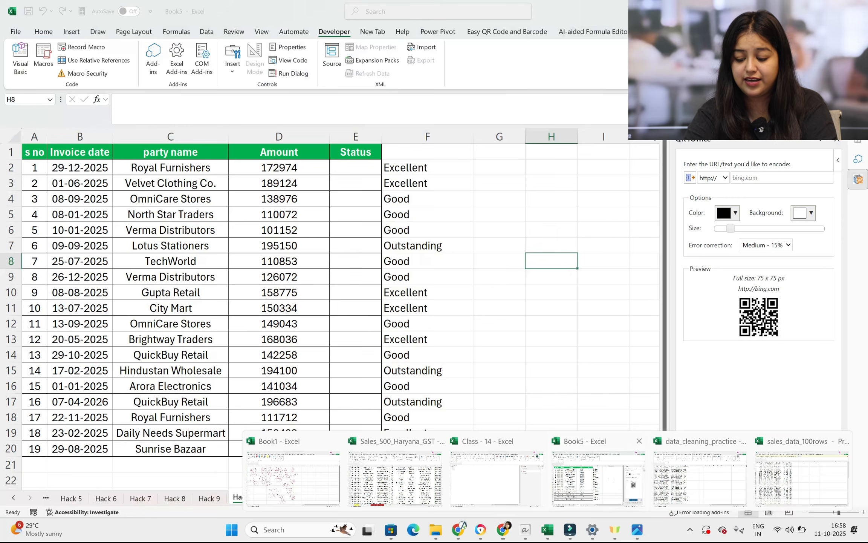
{"action": "left_click", "coordinate": [747, 177]}
{"action": "key", "text": "ctrl+v"}
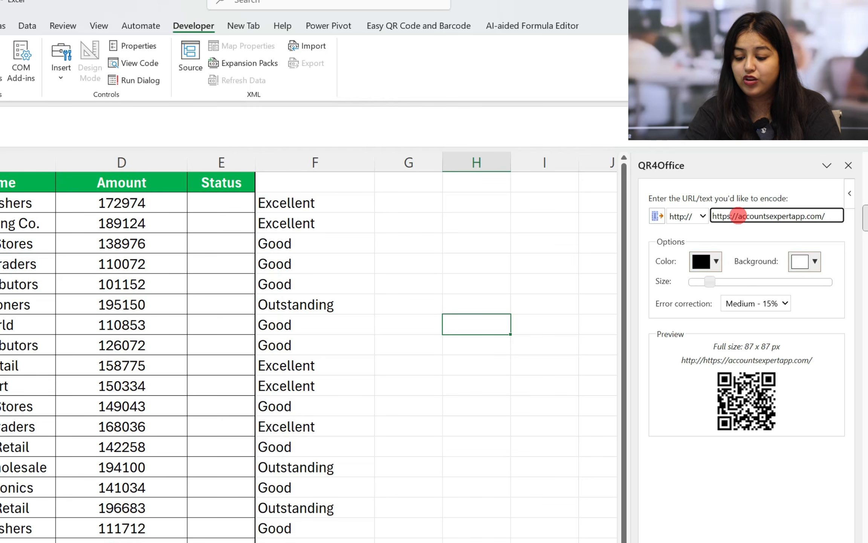
{"action": "left_click_drag", "start_coordinate": [737, 216], "coordinate": [712, 216]}
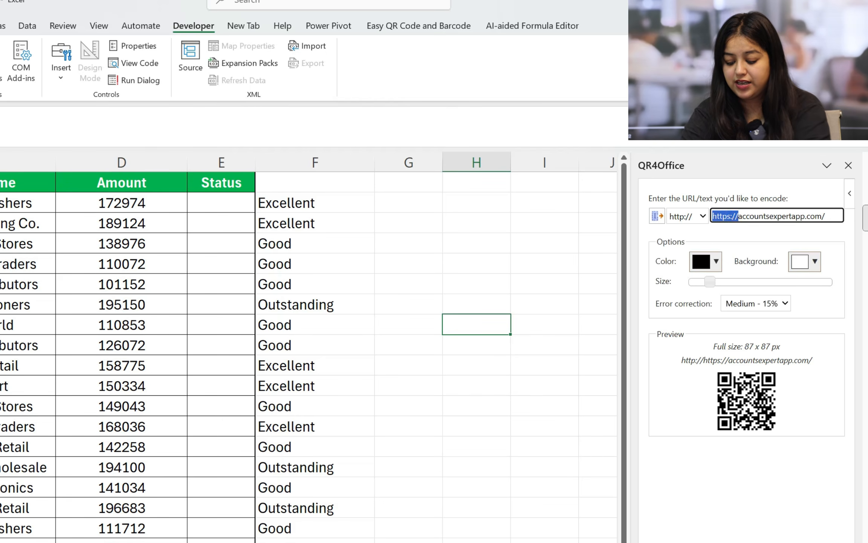
{"action": "key", "text": "BackSpace"}
{"action": "left_click", "coordinate": [703, 216]}
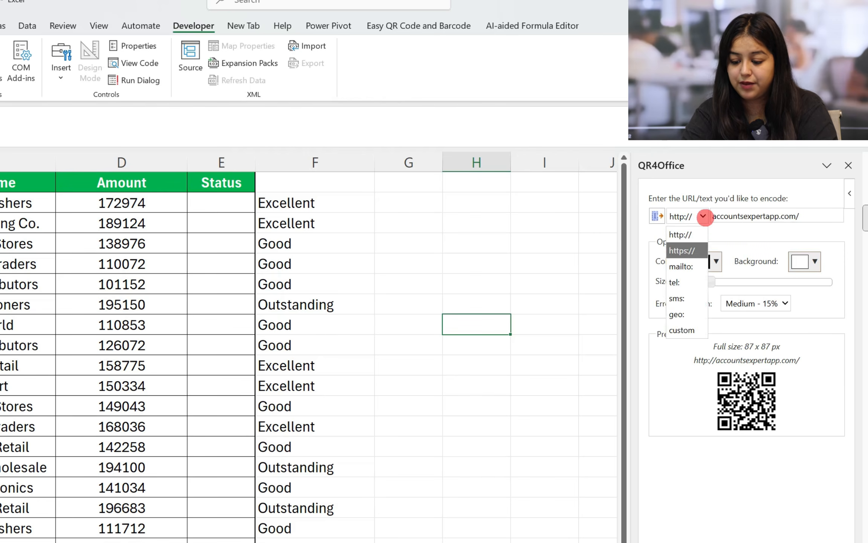
{"action": "left_click", "coordinate": [687, 250]}
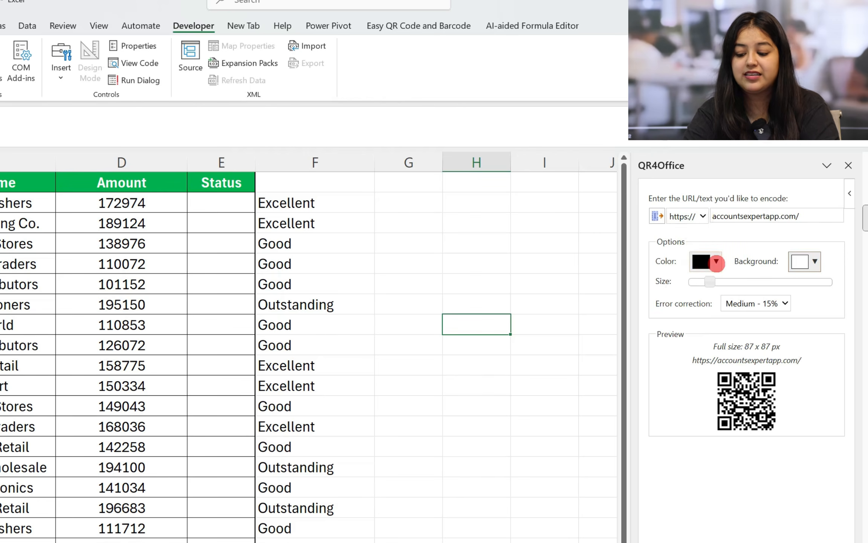
Set the QR code's color to blue and increase its full size to 116 x 116 px
{"action": "left_click", "coordinate": [716, 261]}
{"action": "left_click", "coordinate": [795, 299]}
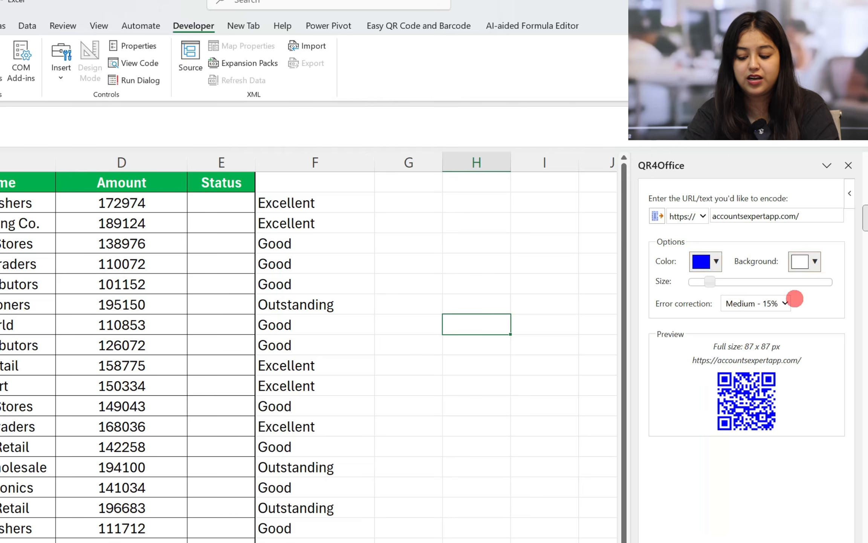
{"action": "left_click_drag", "start_coordinate": [717, 283], "coordinate": [720, 282]}
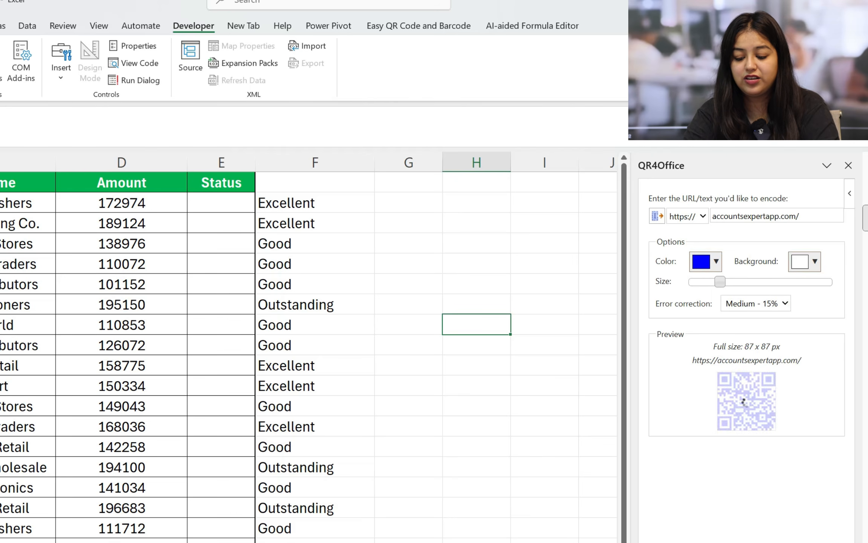
Go to the blank sheet two sheets after the sales data and insert the blue QR code there
{"action": "left_click", "coordinate": [457, 267]}
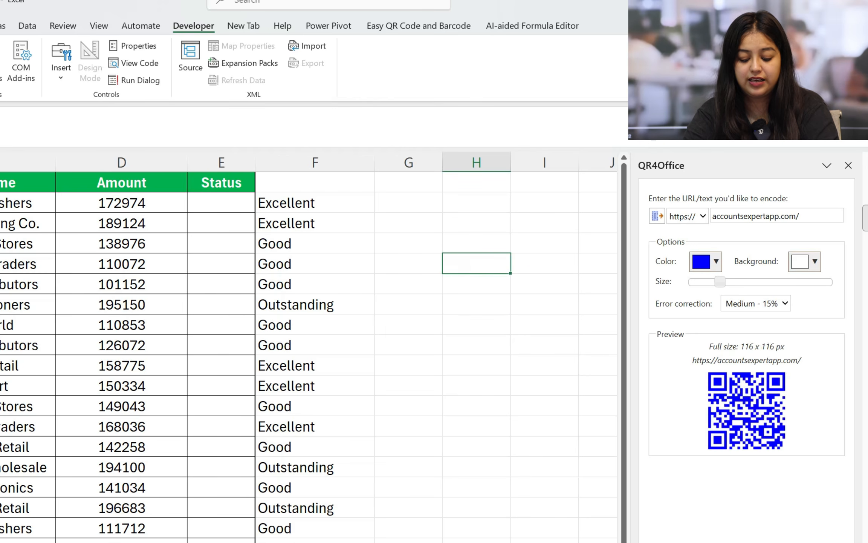
{"action": "key", "text": "ctrl+Page_Down"}
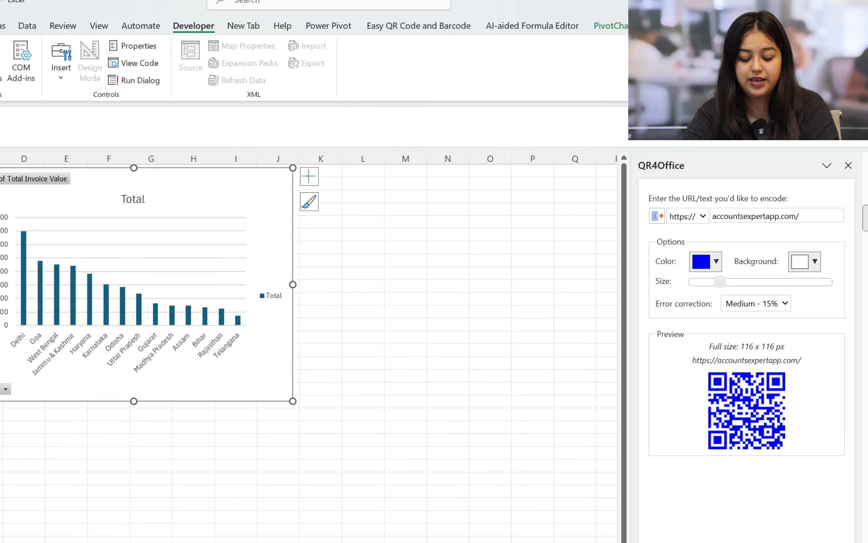
{"action": "key", "text": "ctrl+Page_Down"}
{"action": "left_click", "coordinate": [45, 255]}
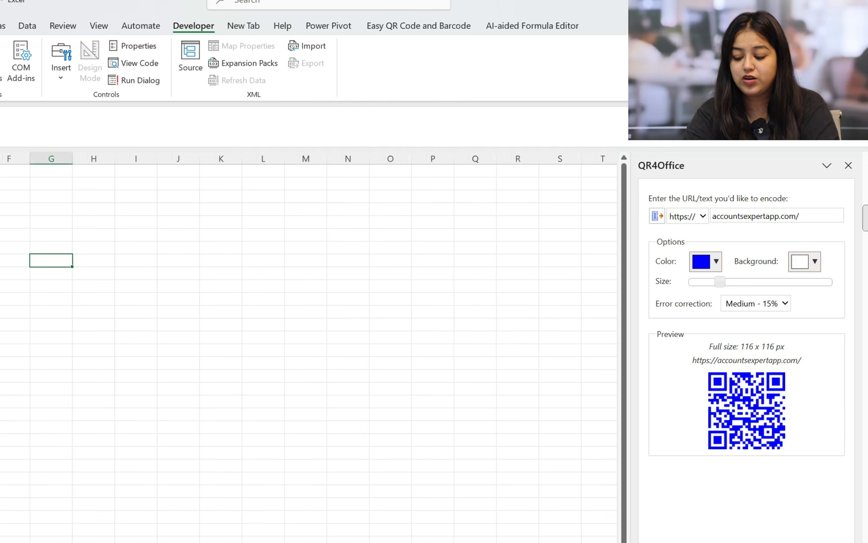
{"action": "left_click", "coordinate": [746, 537]}
Enlarge the inserted QR code and move it to cover about G7:L24
{"action": "left_click", "coordinate": [80, 294]}
{"action": "left_click_drag", "start_coordinate": [106, 331], "coordinate": [252, 475]}
{"action": "left_click_drag", "start_coordinate": [222, 397], "coordinate": [258, 387]}
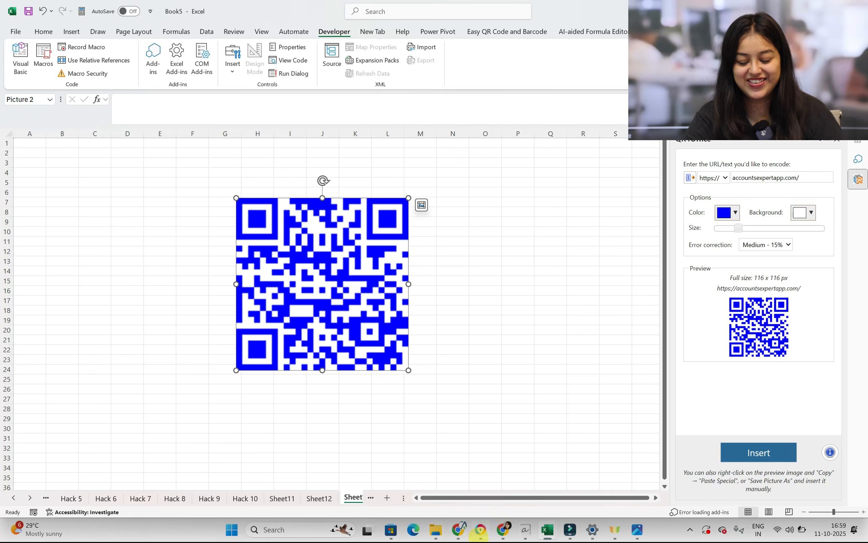
Switch to Chrome and, from the Accounts Expert site's courses, open the content of Free Material Content under Free Content
{"action": "mouse_move", "coordinate": [503, 529]}
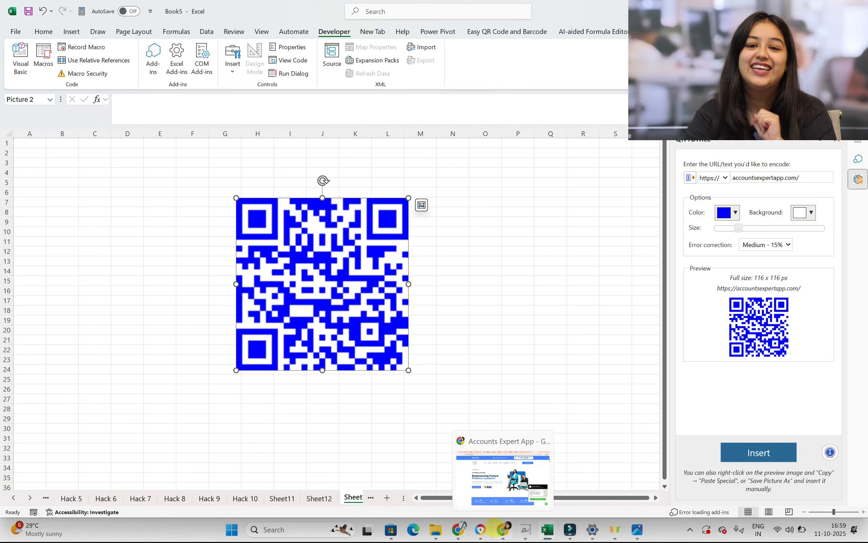
{"action": "left_click", "coordinate": [503, 529]}
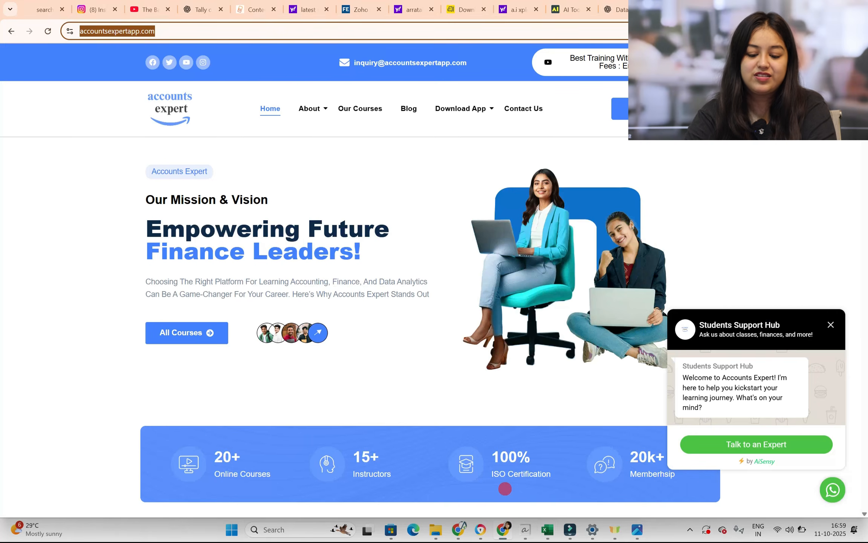
{"action": "left_click", "coordinate": [359, 109]}
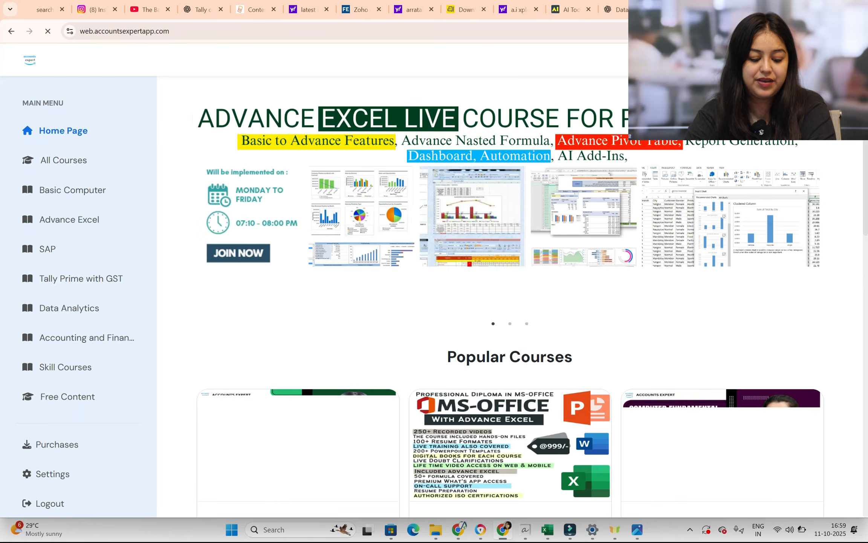
{"action": "left_click", "coordinate": [68, 396]}
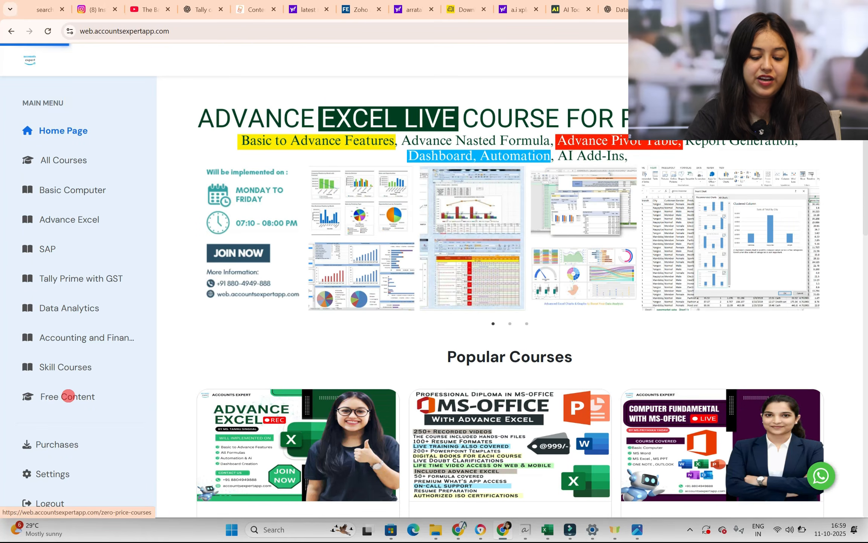
{"action": "left_click", "coordinate": [292, 301]}
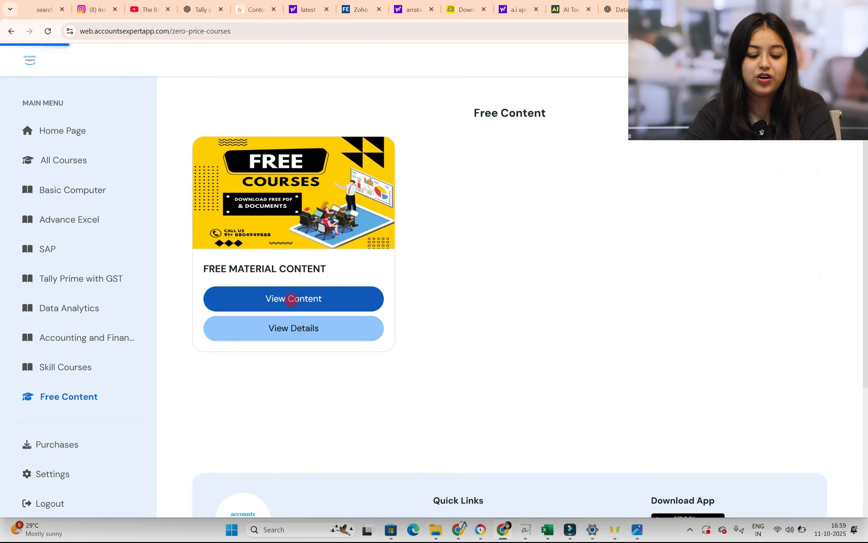
Open the Excel Test Series folder and select the page's web address for copying
{"action": "scroll", "coordinate": [292, 300], "scroll_direction": "down", "scroll_amount": 3}
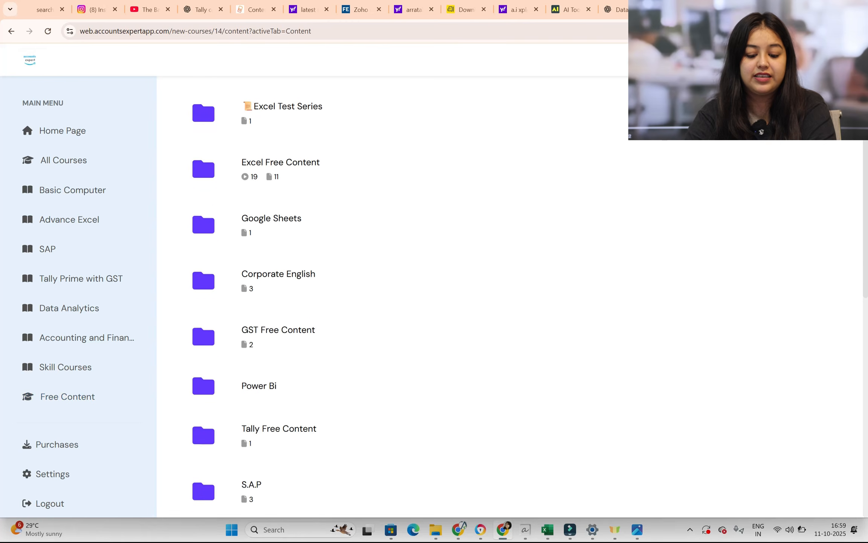
{"action": "scroll", "coordinate": [510, 297], "scroll_direction": "up", "scroll_amount": 3}
{"action": "left_click", "coordinate": [343, 210]}
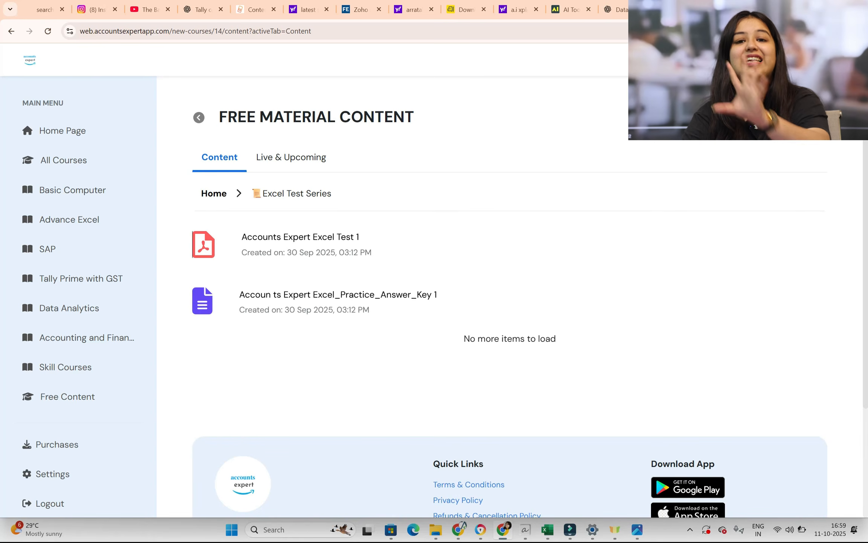
{"action": "left_click", "coordinate": [322, 31]}
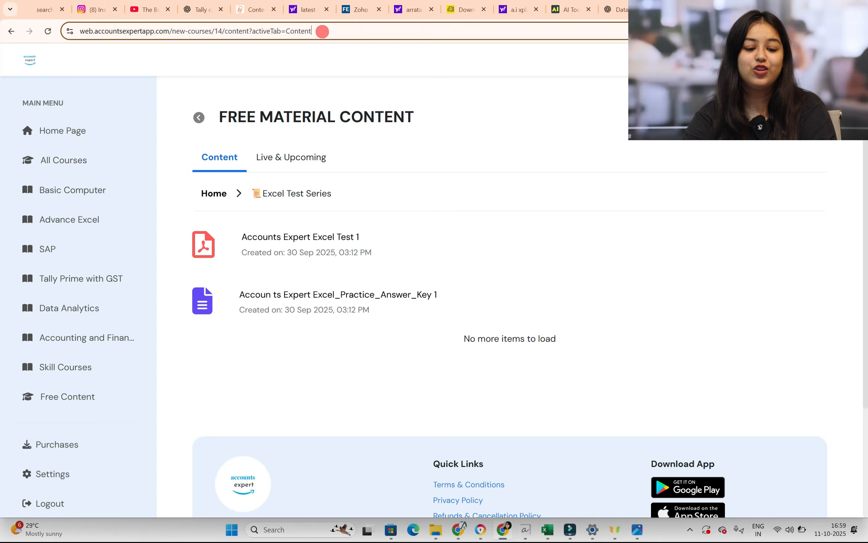
{"action": "left_click", "coordinate": [548, 530]}
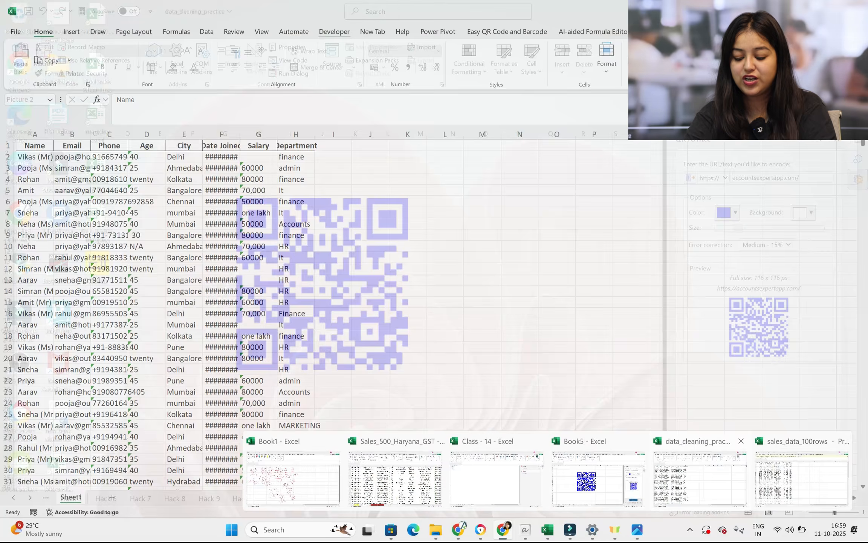
{"action": "left_click", "coordinate": [599, 479]}
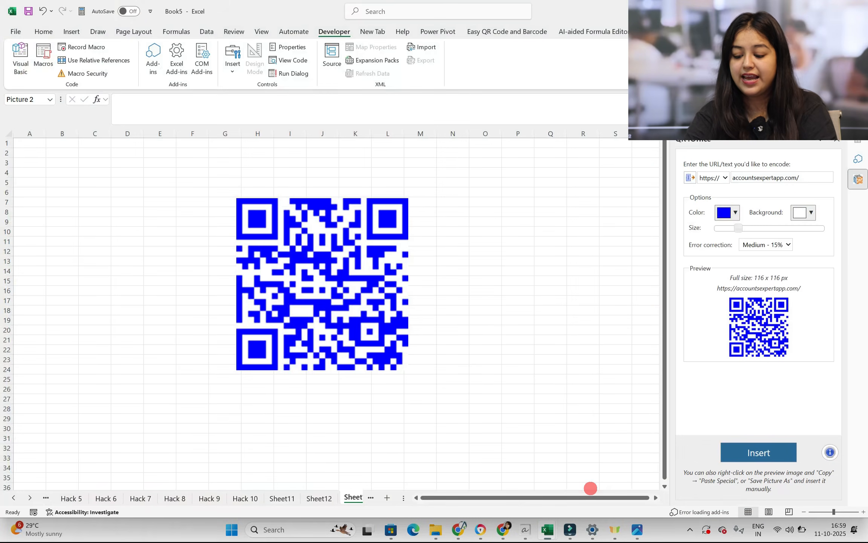
{"action": "triple_click", "coordinate": [782, 177]}
{"action": "key", "text": "ctrl+v"}
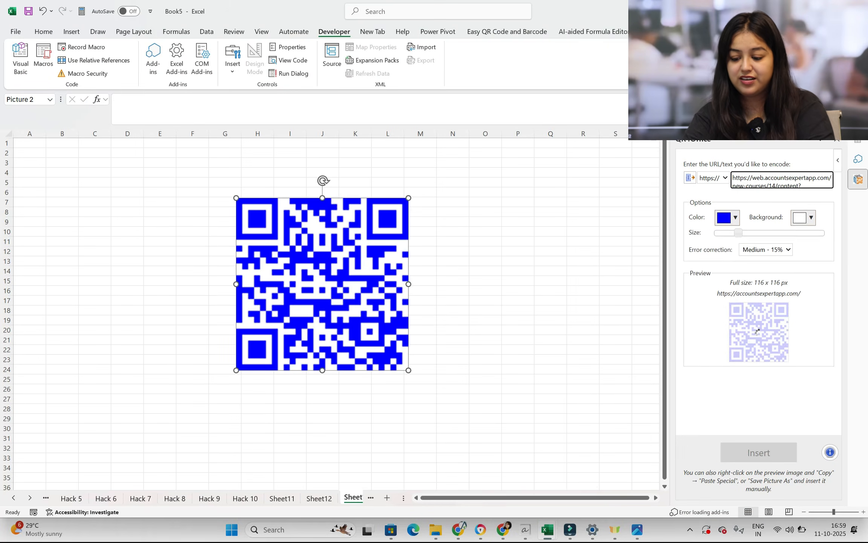
{"action": "left_click_drag", "start_coordinate": [752, 178], "coordinate": [733, 177]}
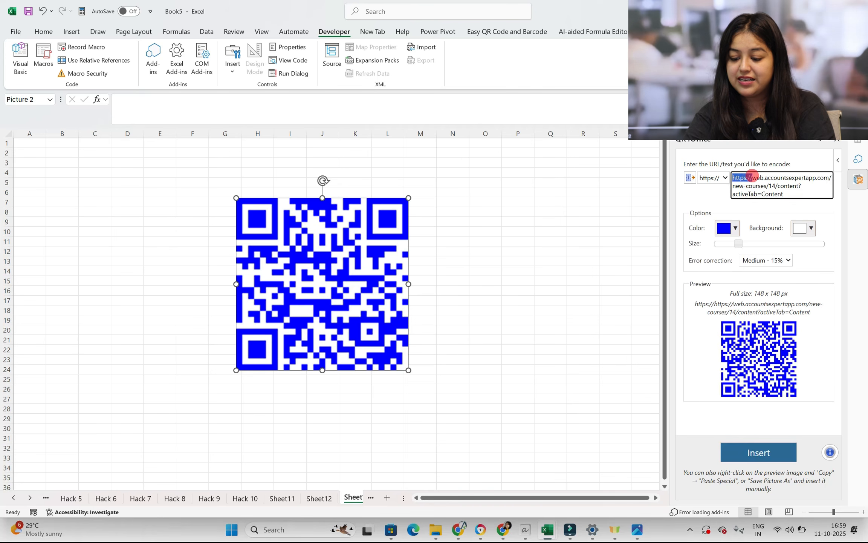
{"action": "key", "text": "BackSpace"}
{"action": "left_click", "coordinate": [723, 177]}
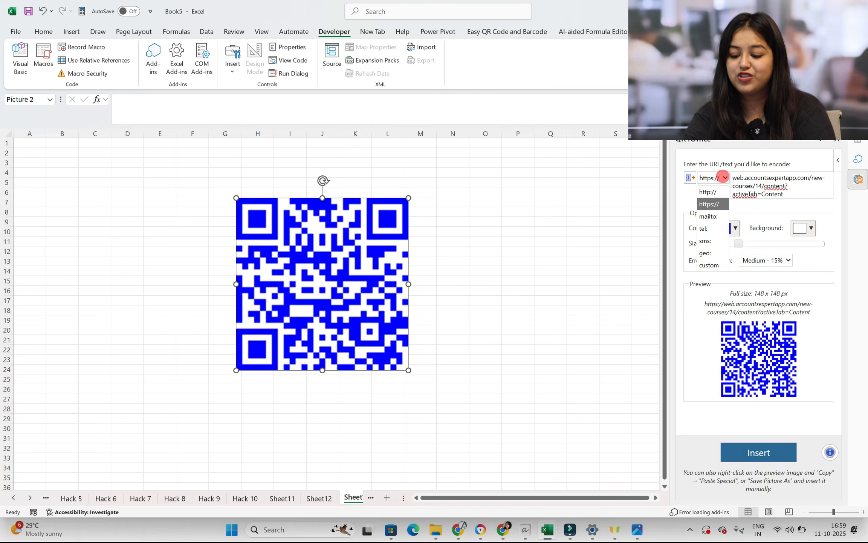